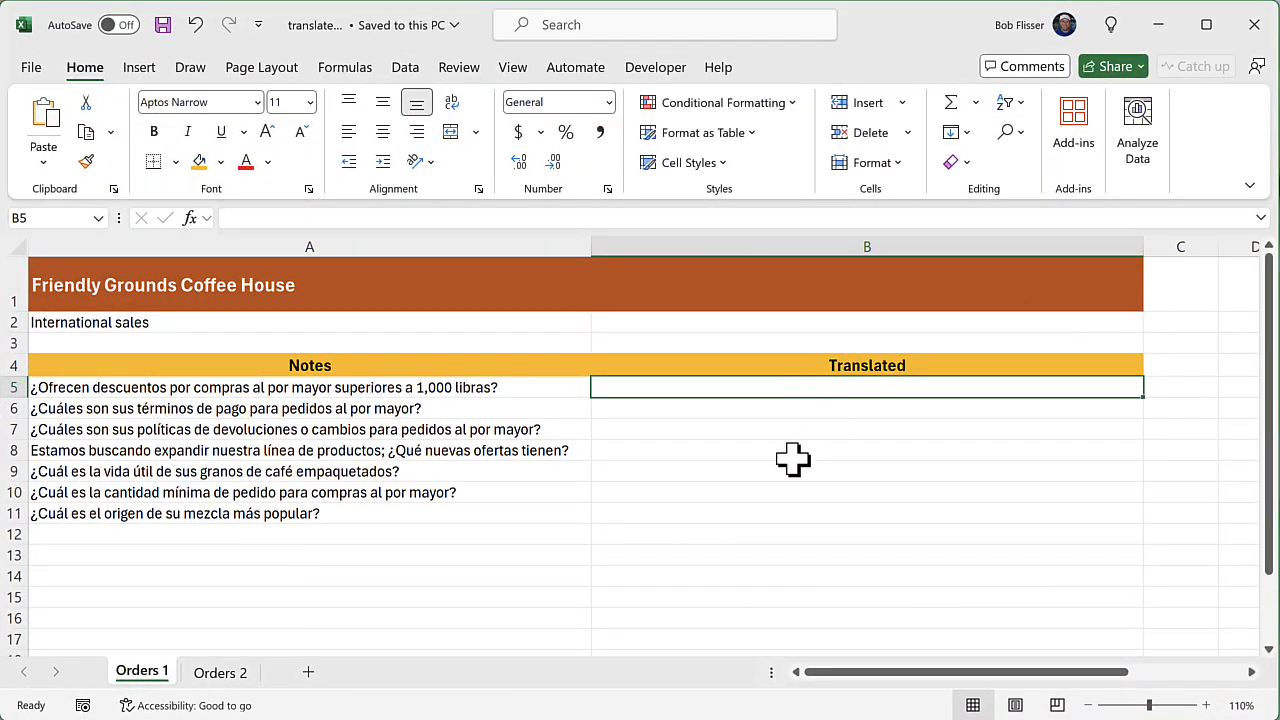
Start a TRANSLATE formula in cell B5 of the Orders 1 sheet with A5 as the text argument.
{"action": "type", "text": "=tran"}
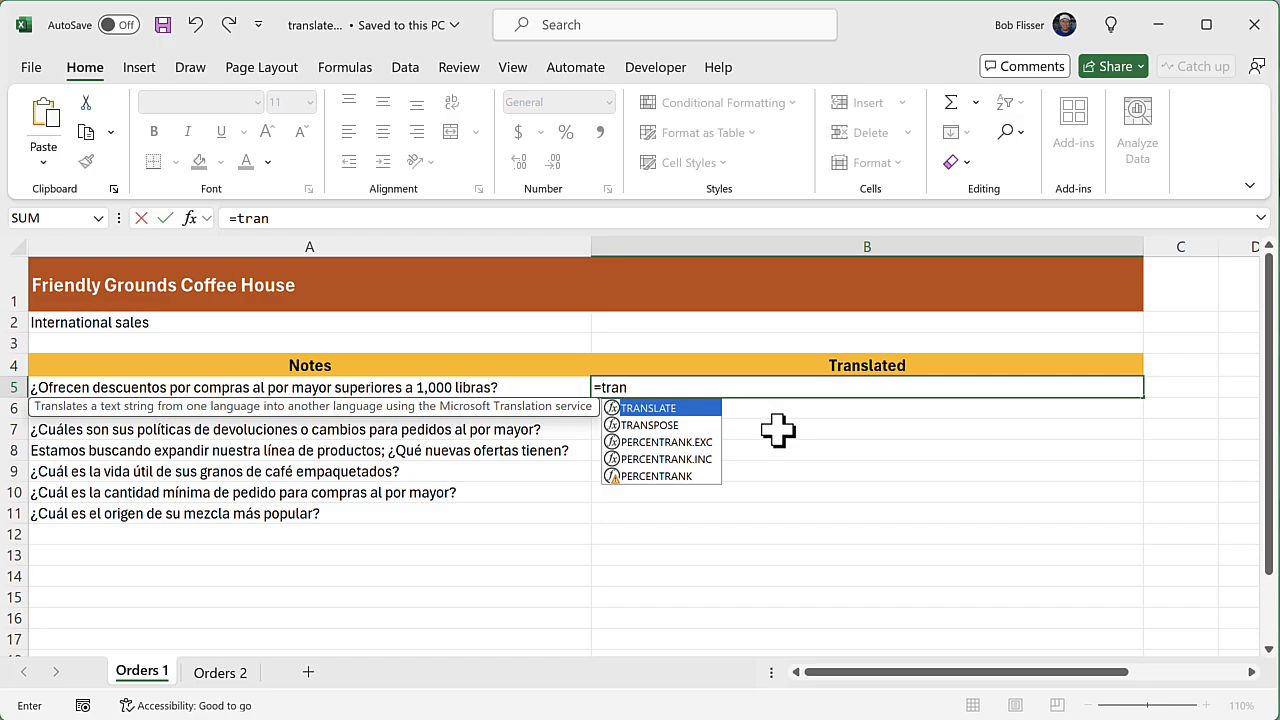
{"action": "key", "text": "Tab"}
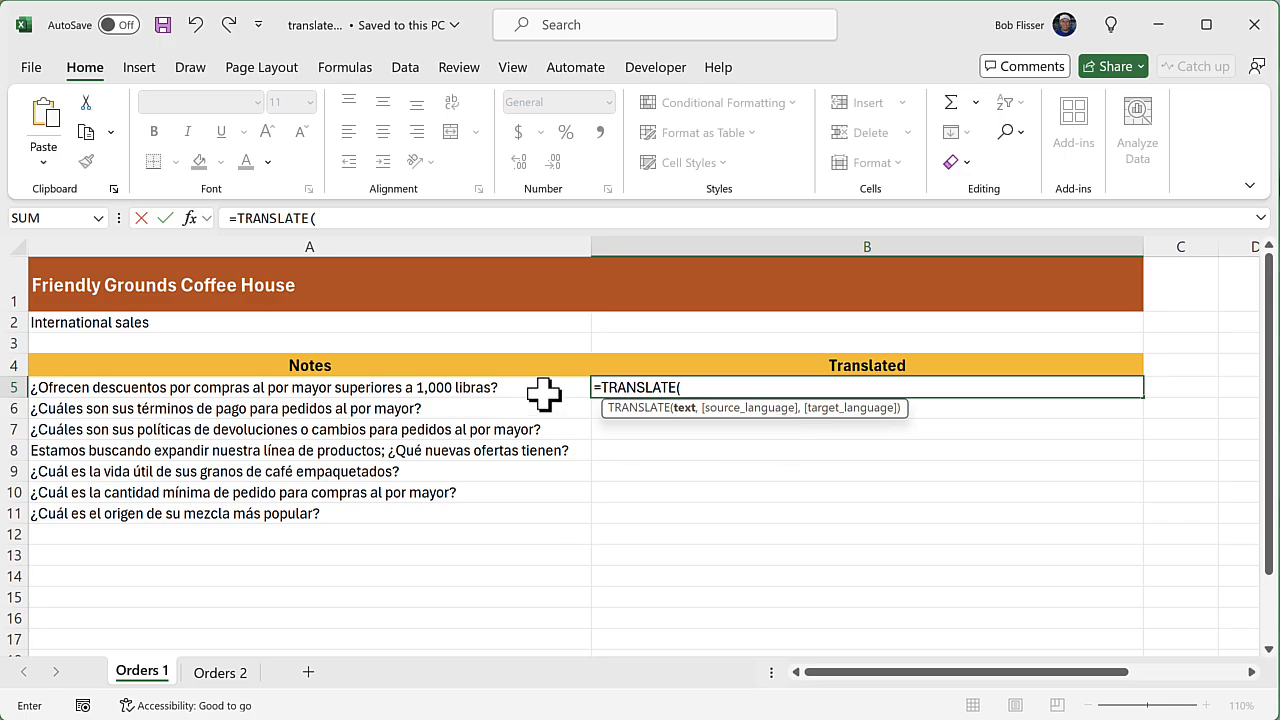
{"action": "left_click", "coordinate": [508, 387]}
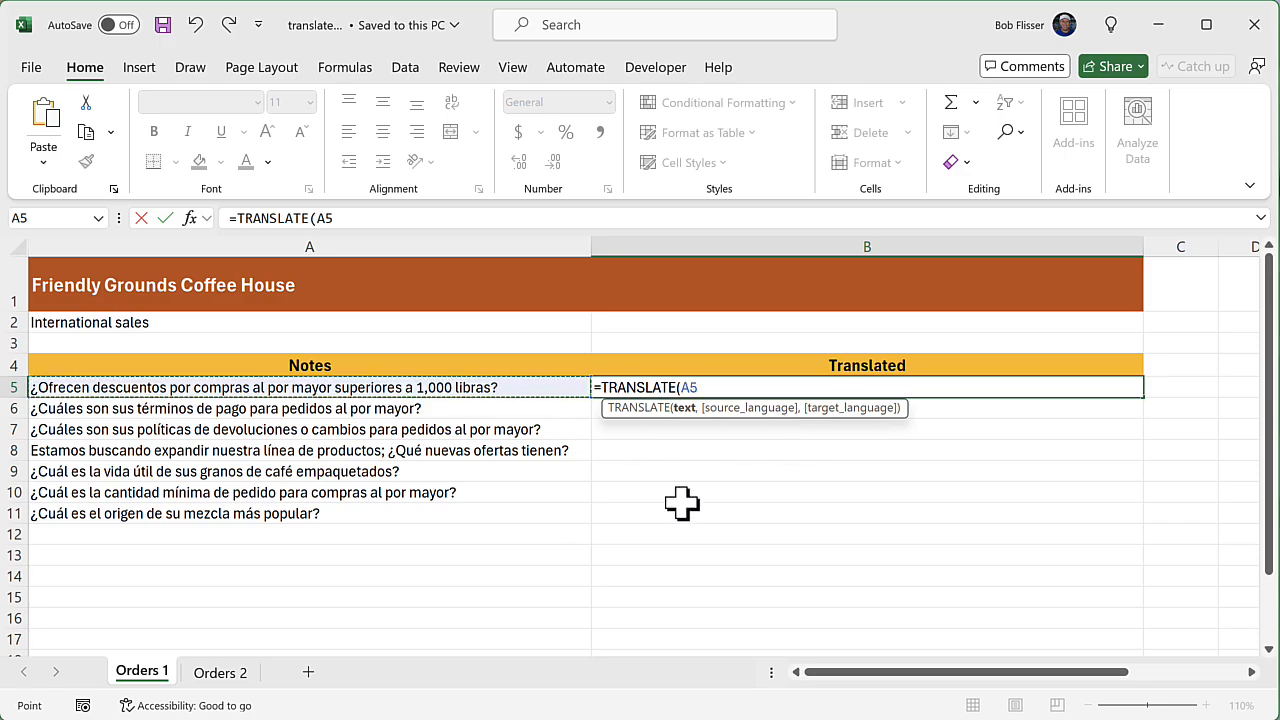
{"action": "type", "text": ","}
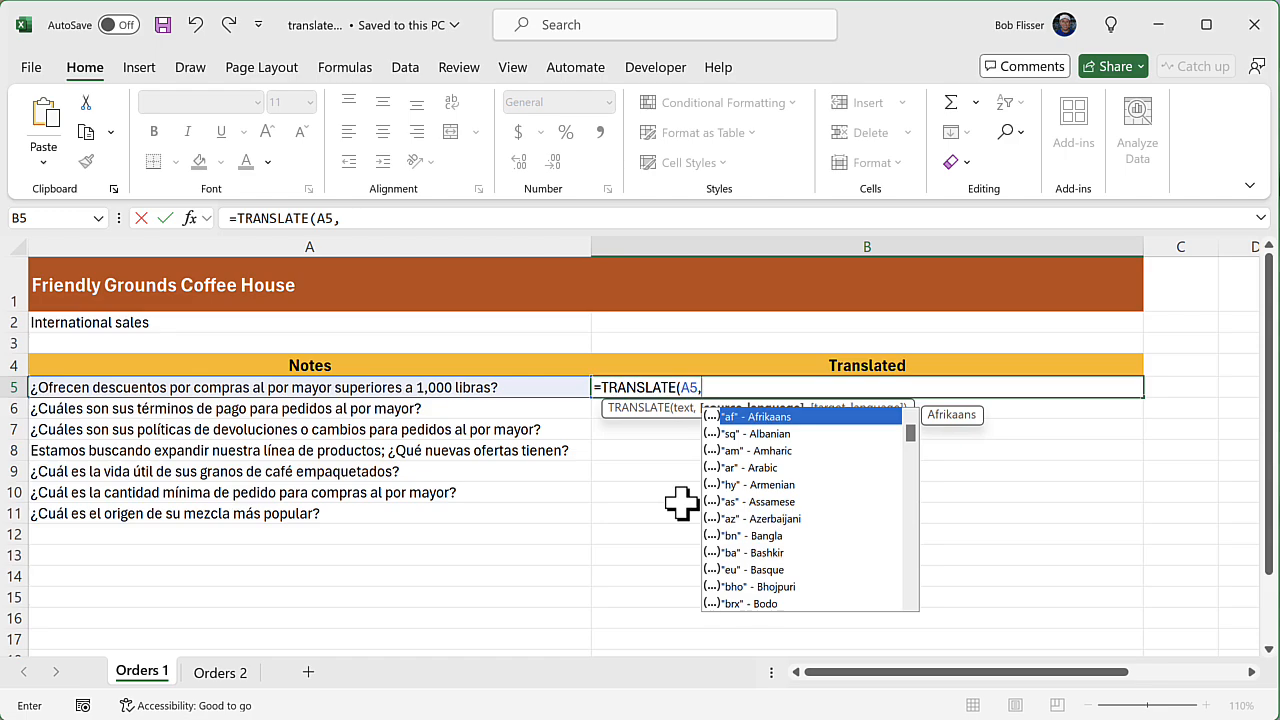
{"action": "type", "text": "\"es\""}
{"action": "key", "text": "BackSpace"}
{"action": "key", "text": "BackSpace"}
{"action": "key", "text": "BackSpace"}
{"action": "key", "text": "BackSpace"}
Complete the B5 formula with Spanish "es" as the source language and English "en" as the target language.
{"action": "left_click_drag", "start_coordinate": [910, 435], "coordinate": [785, 522]}
{"action": "double_click", "coordinate": [785, 520]}
{"action": "type", "text": ","}
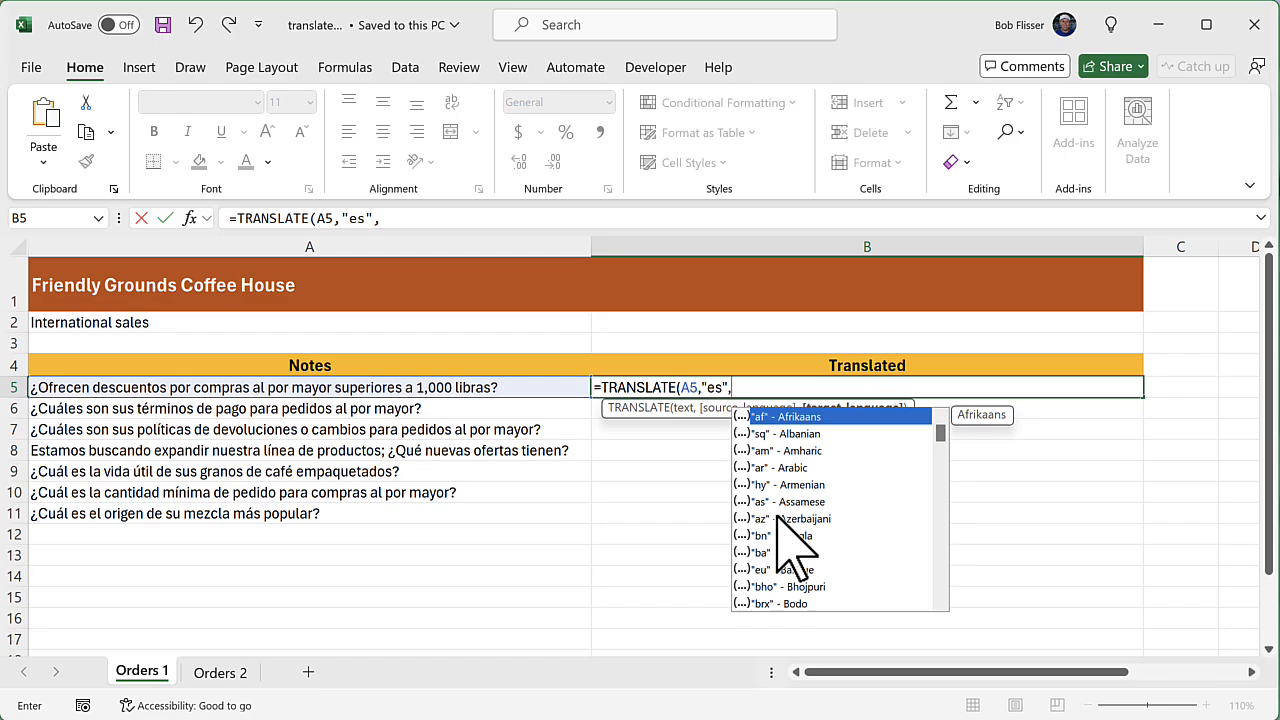
{"action": "left_click_drag", "start_coordinate": [938, 427], "coordinate": [941, 446]}
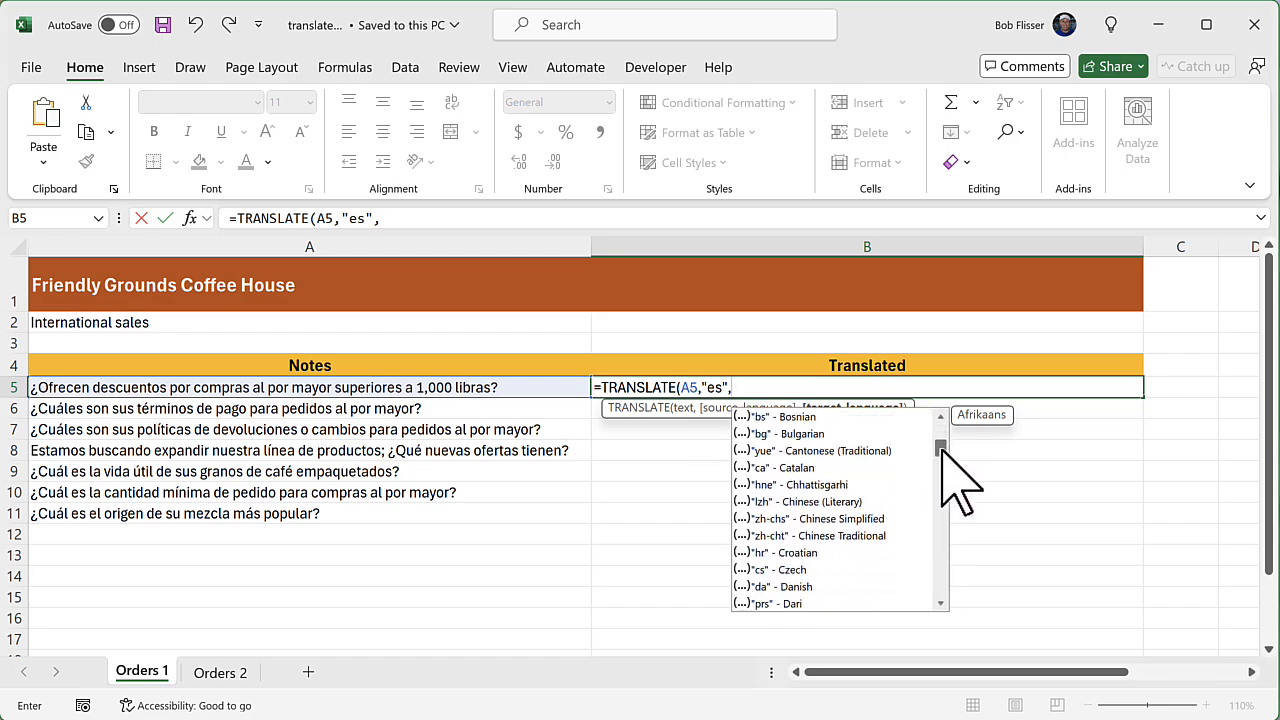
{"action": "double_click", "coordinate": [817, 570]}
{"action": "type", "text": ")"}
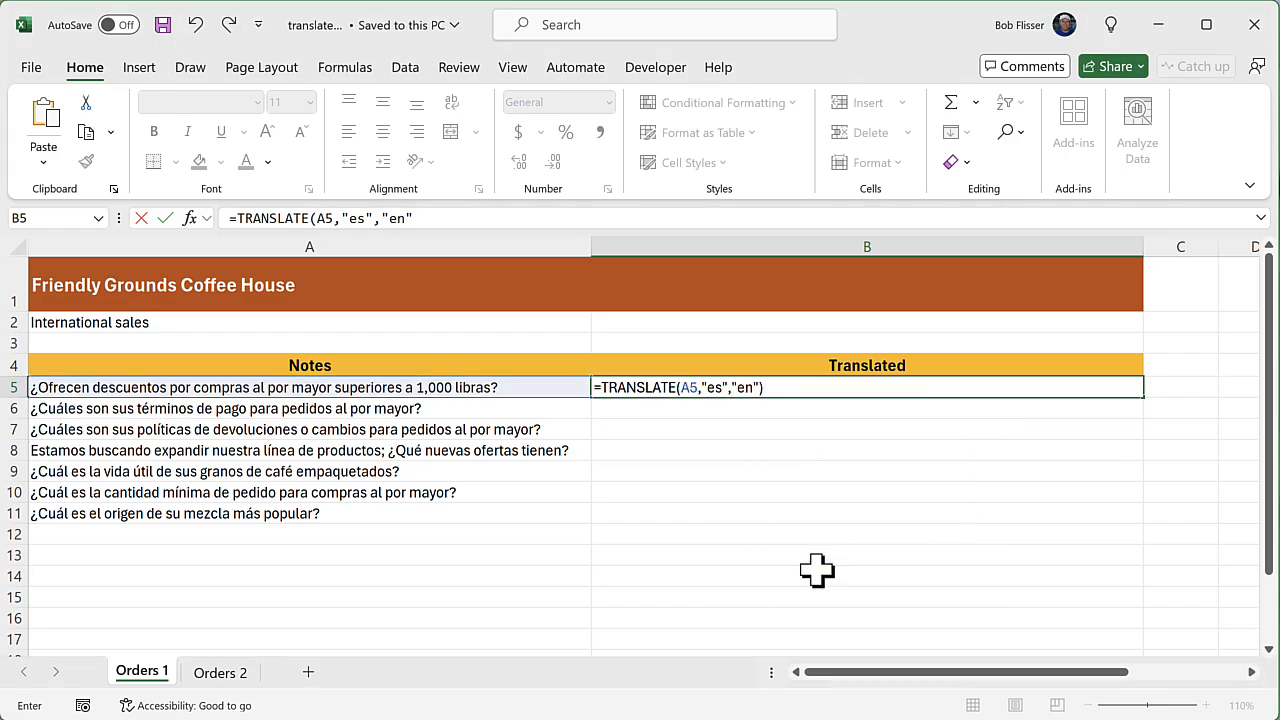
{"action": "key", "text": "Return"}
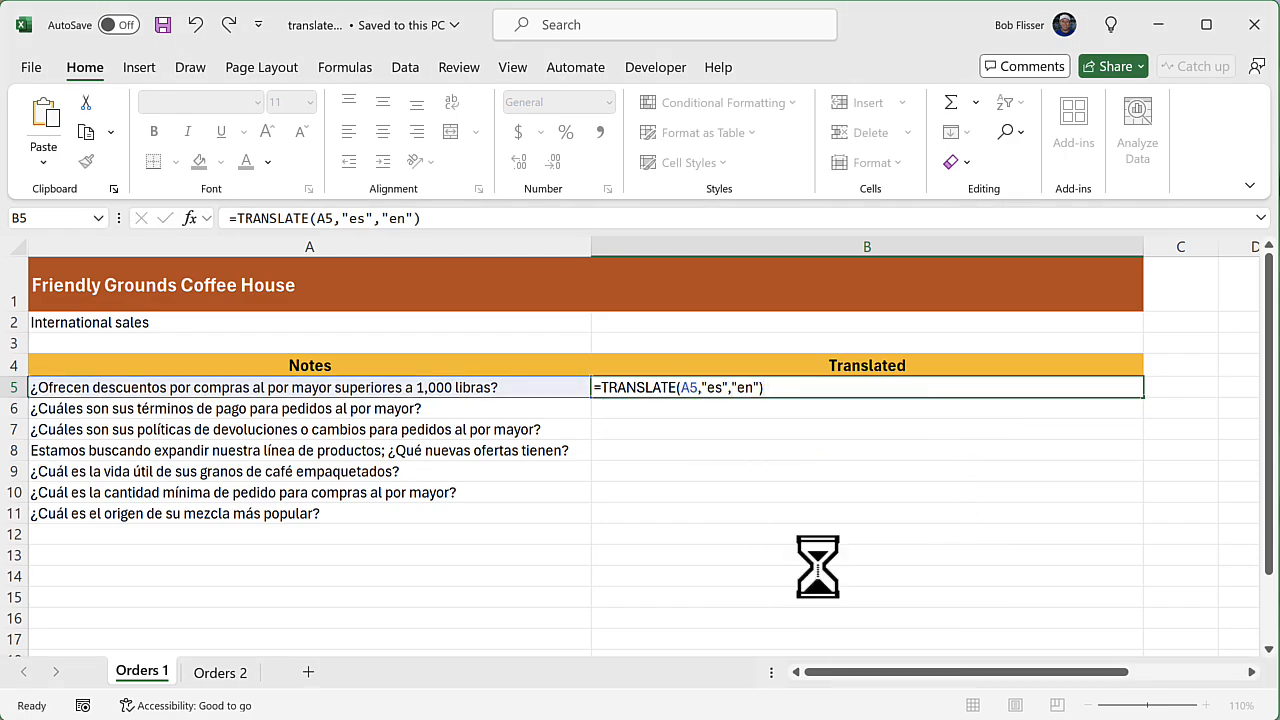
Fill the TRANSLATE formula from B5 down through B11 and check the formulas in B7 and B5.
{"action": "left_click", "coordinate": [1008, 393]}
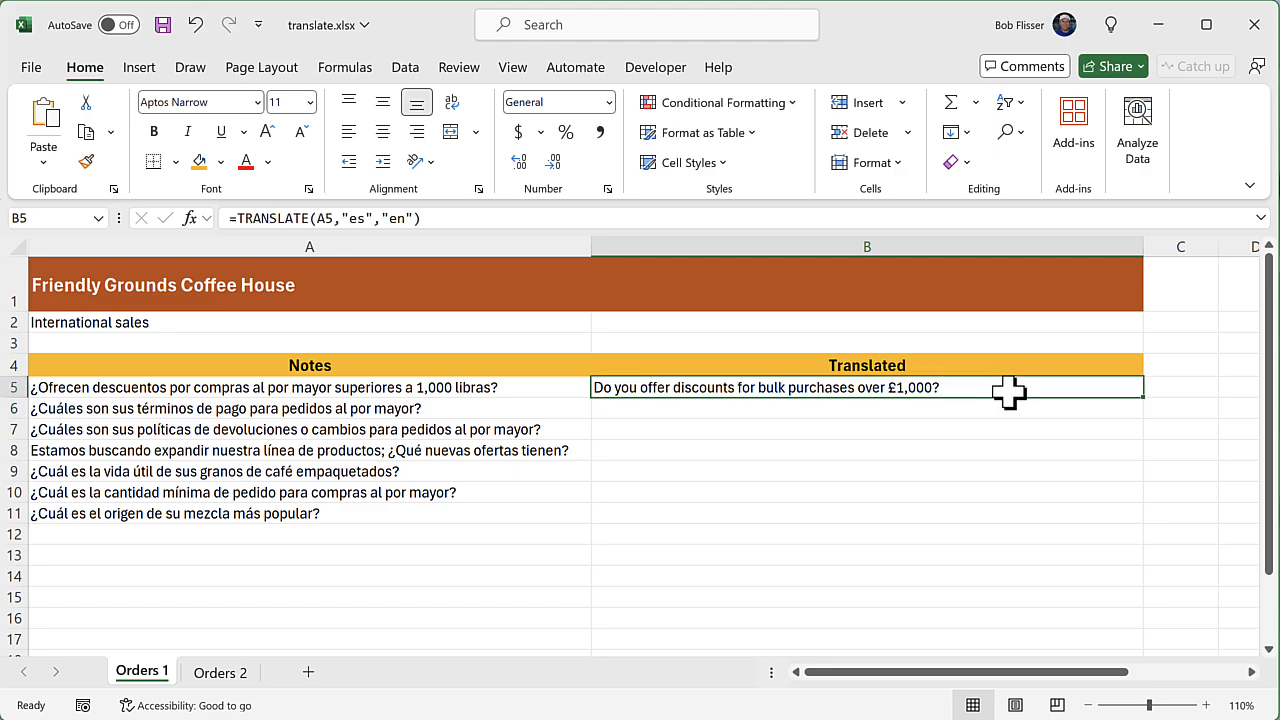
{"action": "double_click", "coordinate": [1141, 400]}
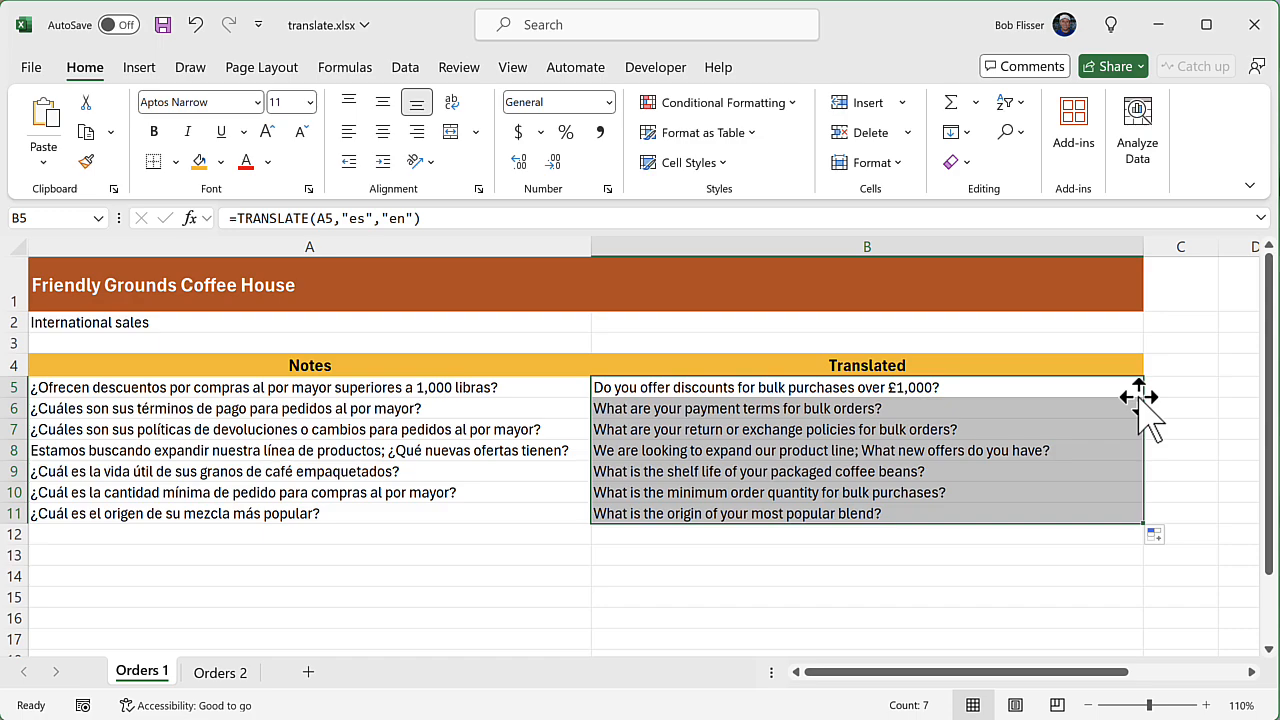
{"action": "left_click", "coordinate": [1055, 430]}
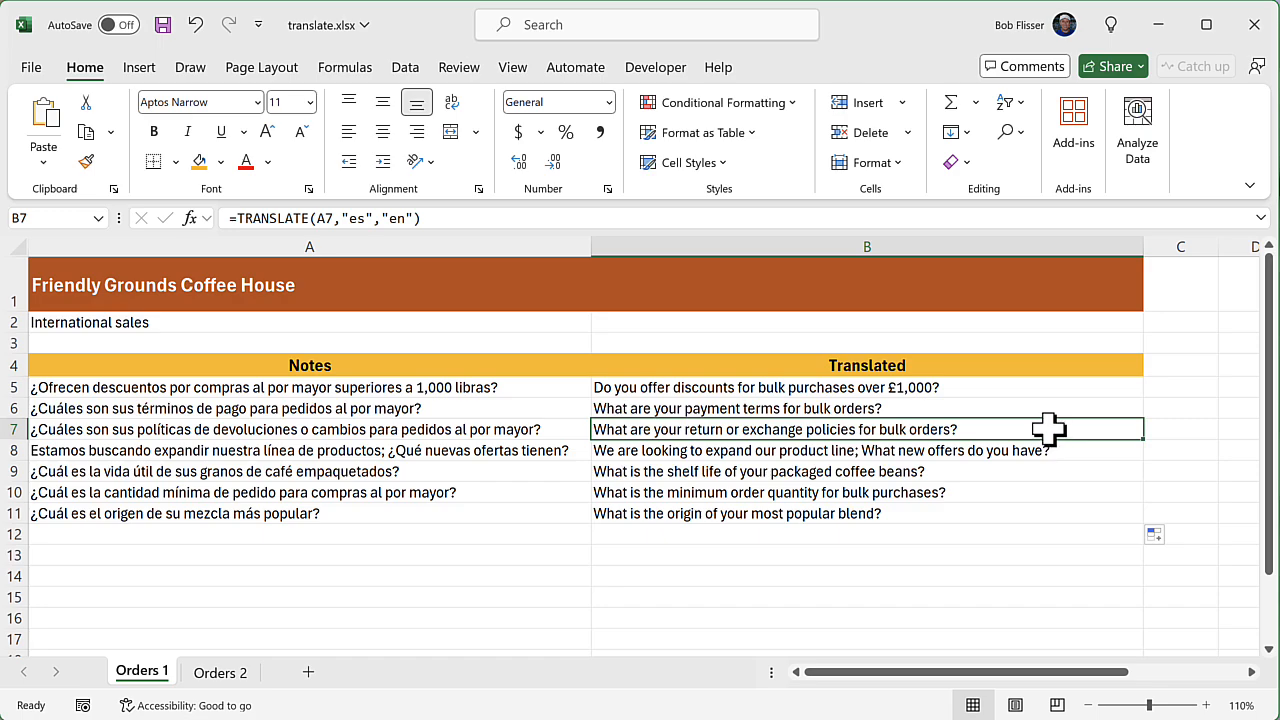
{"action": "left_click", "coordinate": [953, 390]}
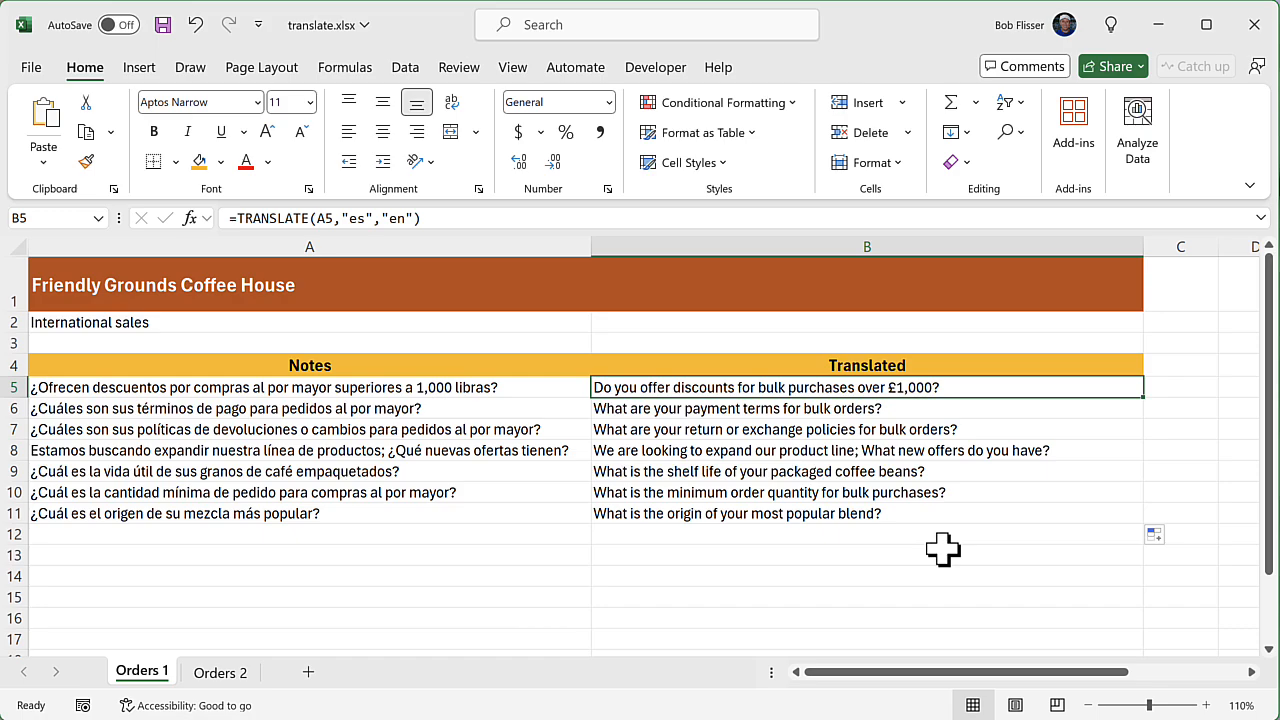
Look through the customer notes on the Orders 2 sheet to see which languages they are written in.
{"action": "left_click", "coordinate": [222, 672]}
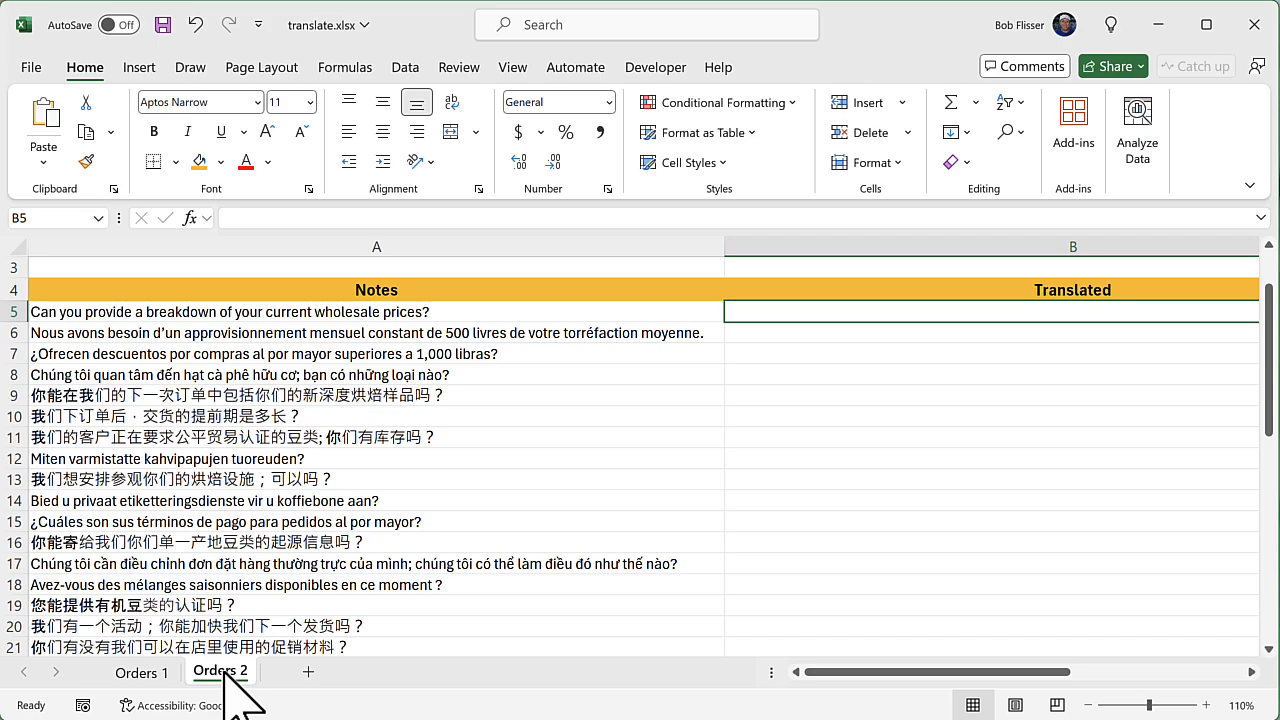
{"action": "scroll", "coordinate": [512, 494], "scroll_direction": "down", "scroll_amount": 3}
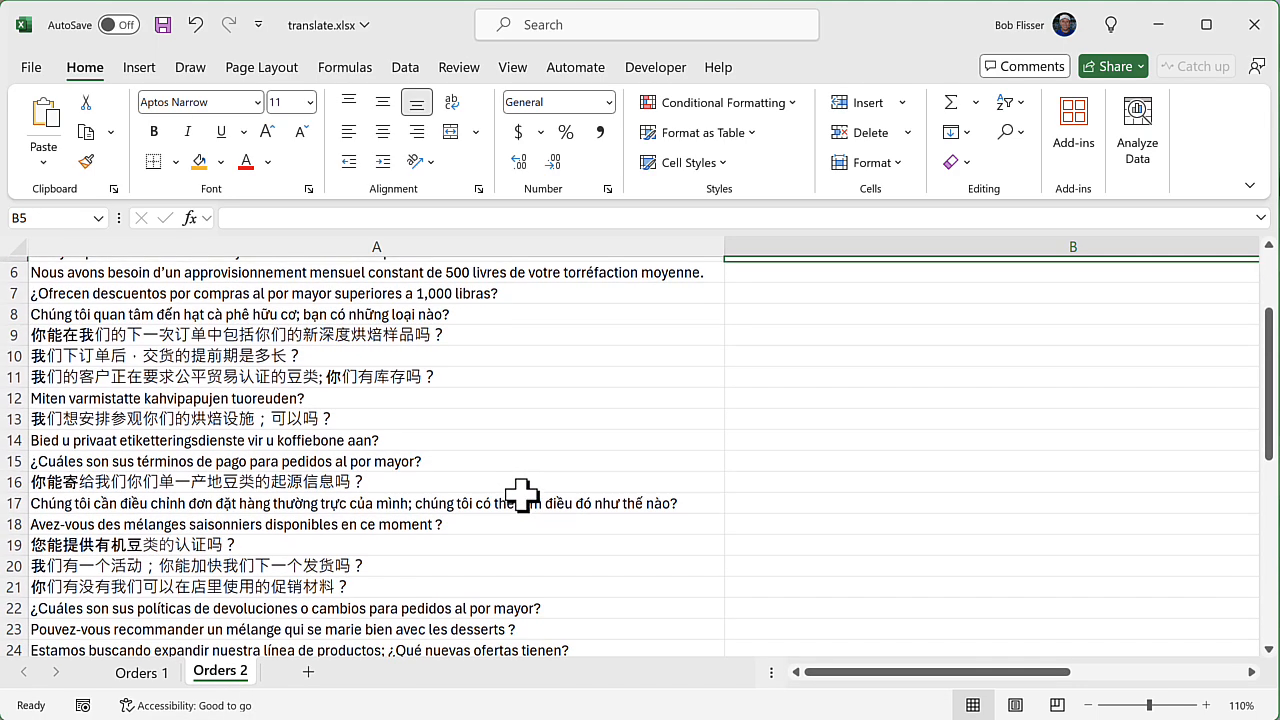
{"action": "scroll", "coordinate": [521, 494], "scroll_direction": "down", "scroll_amount": 1}
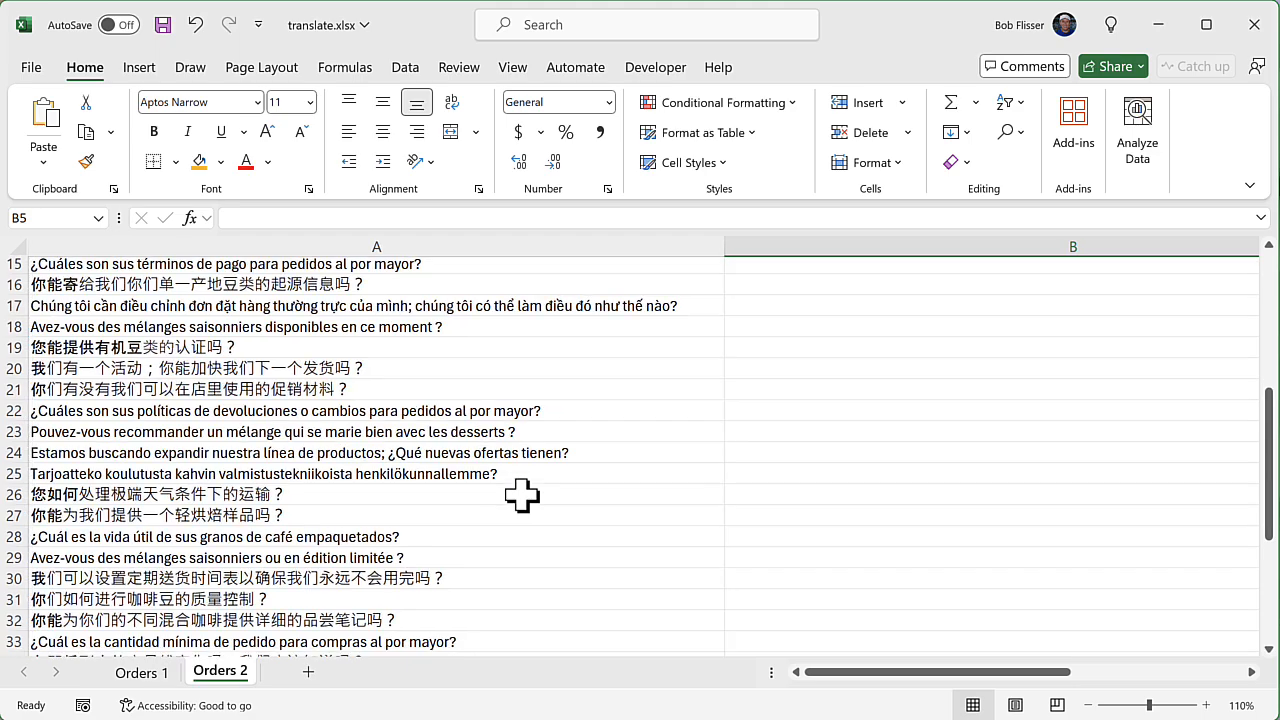
{"action": "scroll", "coordinate": [521, 494], "scroll_direction": "down", "scroll_amount": 1}
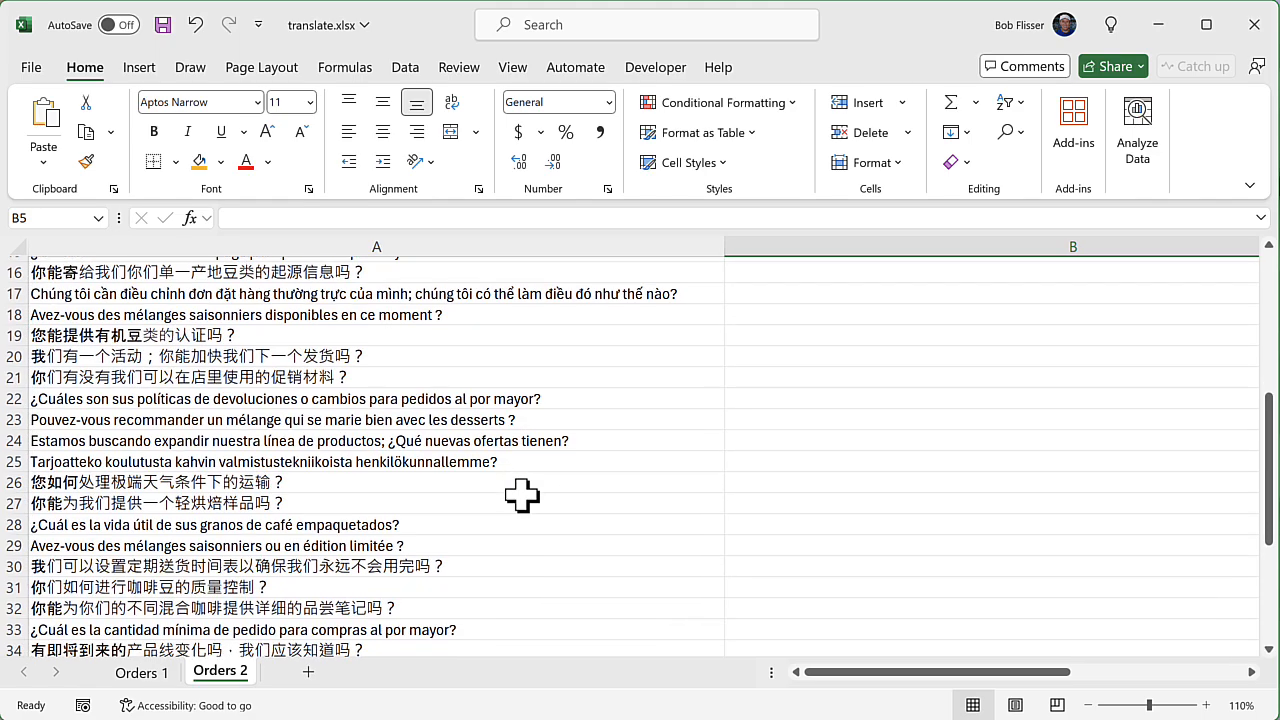
{"action": "scroll", "coordinate": [521, 494], "scroll_direction": "down", "scroll_amount": 1}
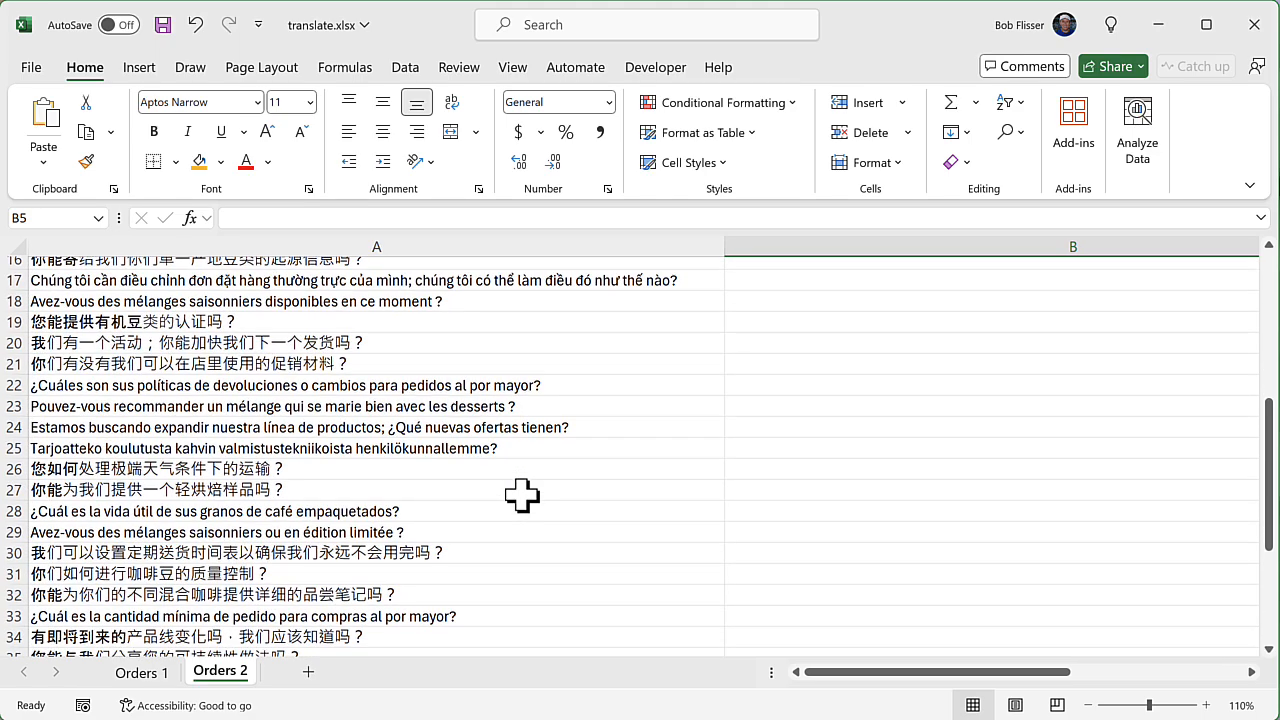
{"action": "scroll", "coordinate": [521, 494], "scroll_direction": "up", "scroll_amount": 2}
{"action": "scroll", "coordinate": [521, 494], "scroll_direction": "up", "scroll_amount": 2}
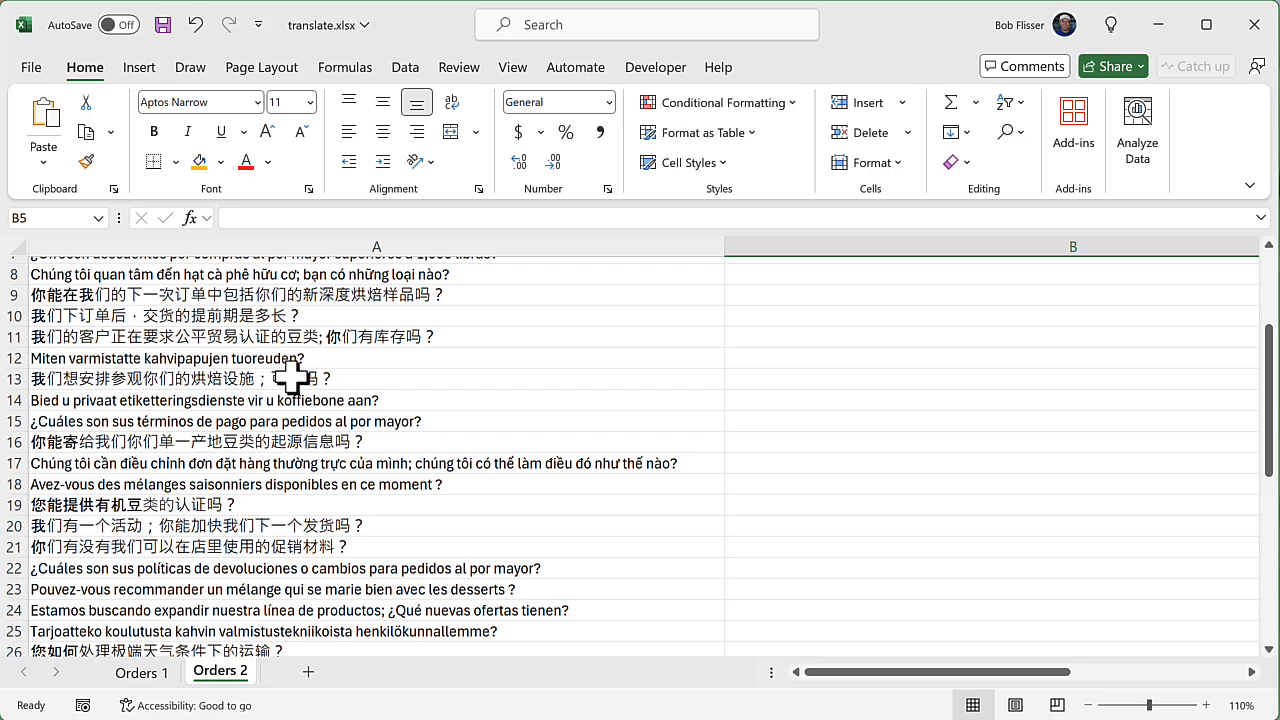
{"action": "left_click", "coordinate": [213, 362]}
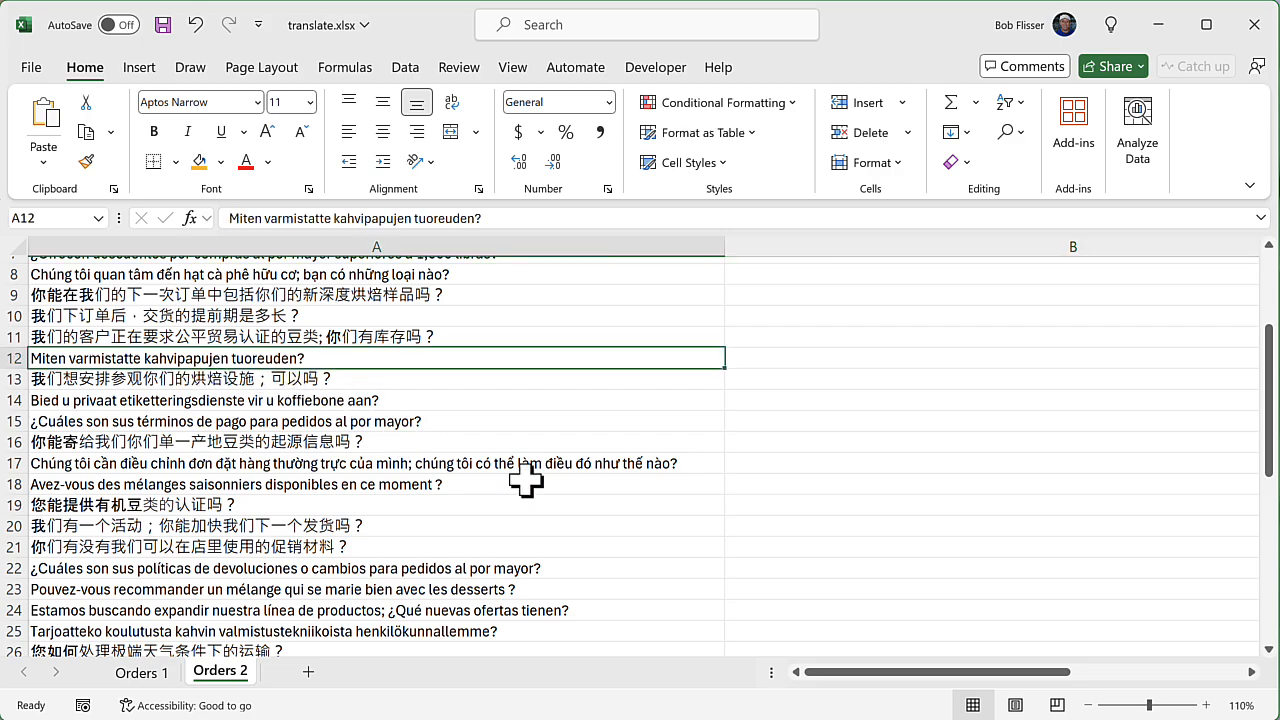
{"action": "key", "text": "Down"}
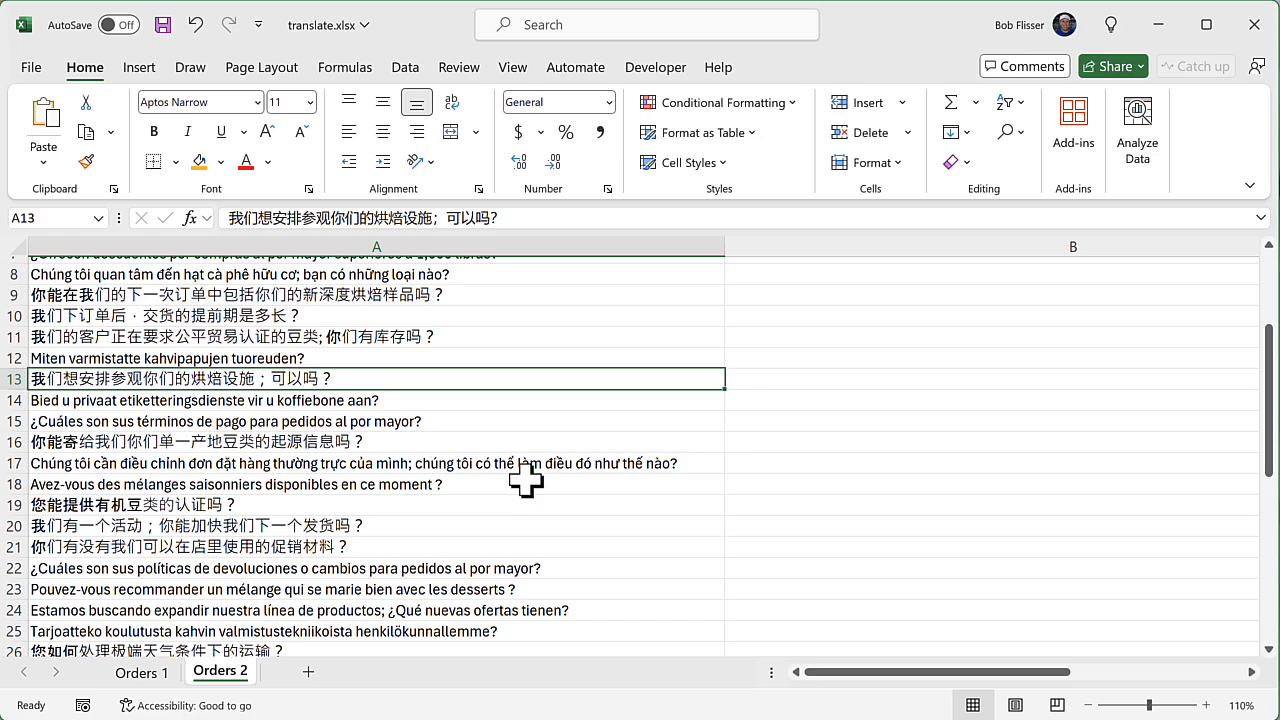
{"action": "scroll", "coordinate": [526, 480], "scroll_direction": "up", "scroll_amount": 2}
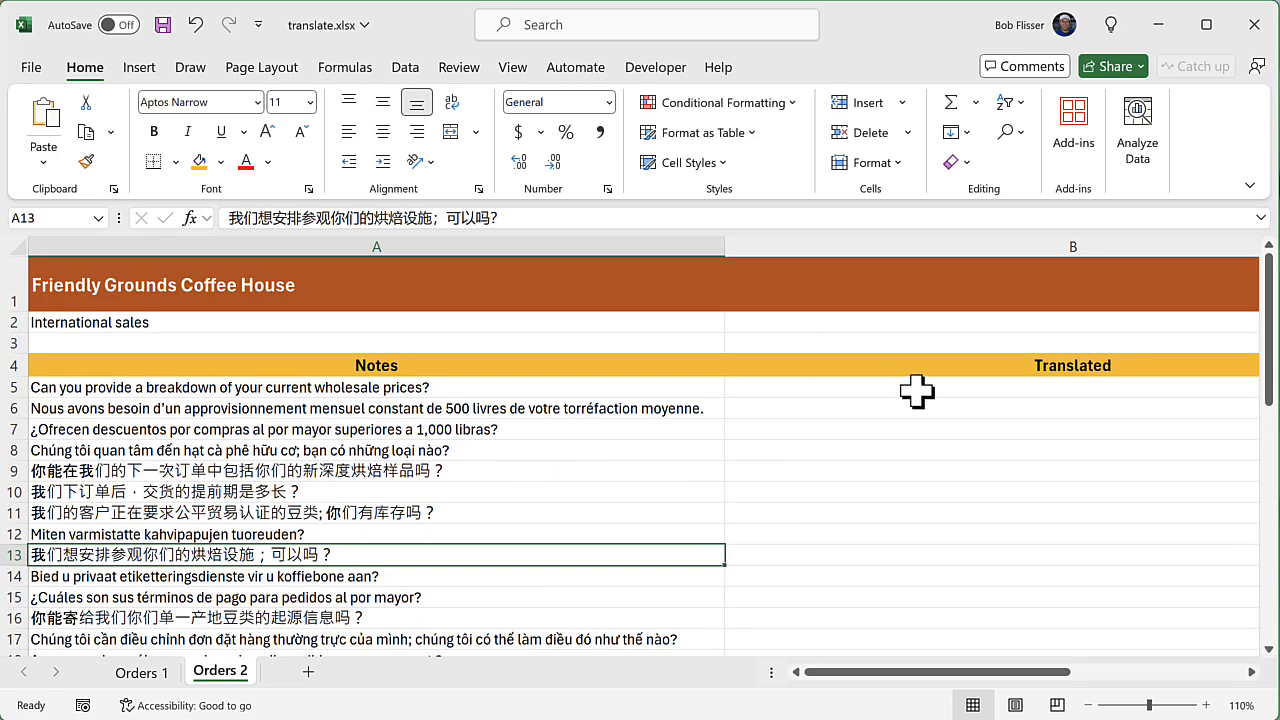
Enter =TRANSLATE(A5,,"en") in cell B5 of the Orders 2 sheet, leaving the source language blank.
{"action": "left_click", "coordinate": [914, 388]}
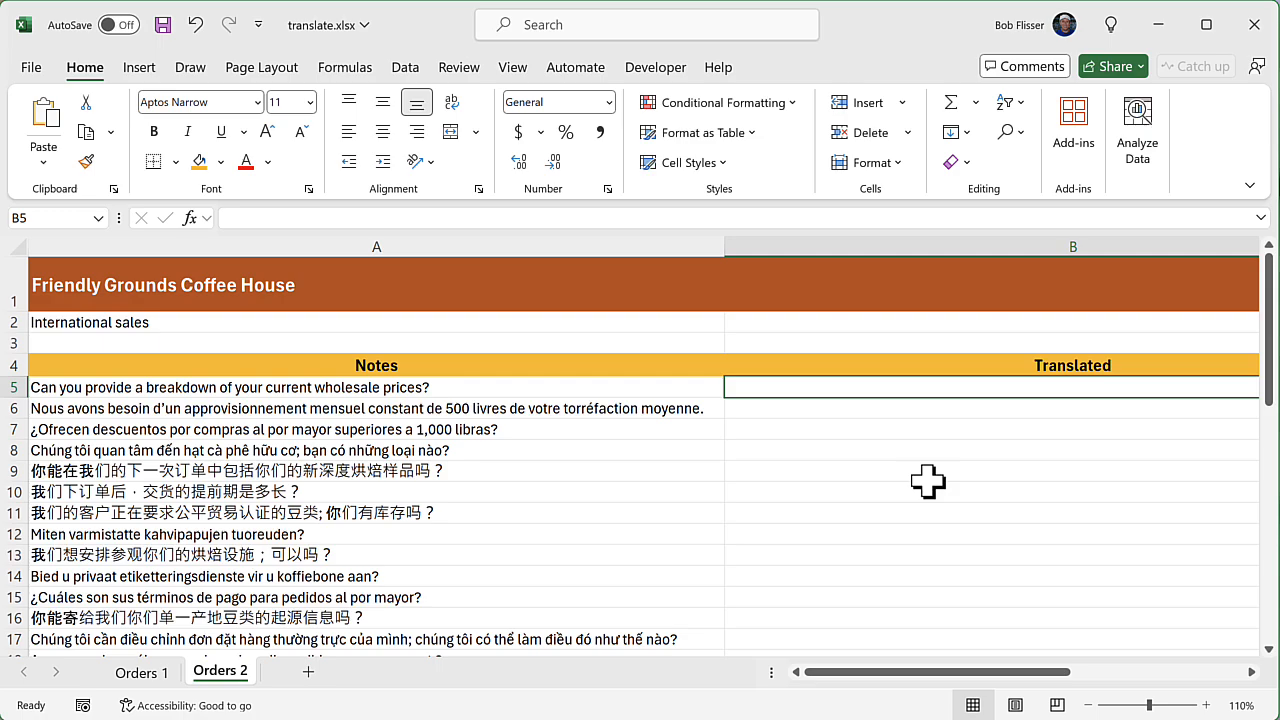
{"action": "type", "text": "="}
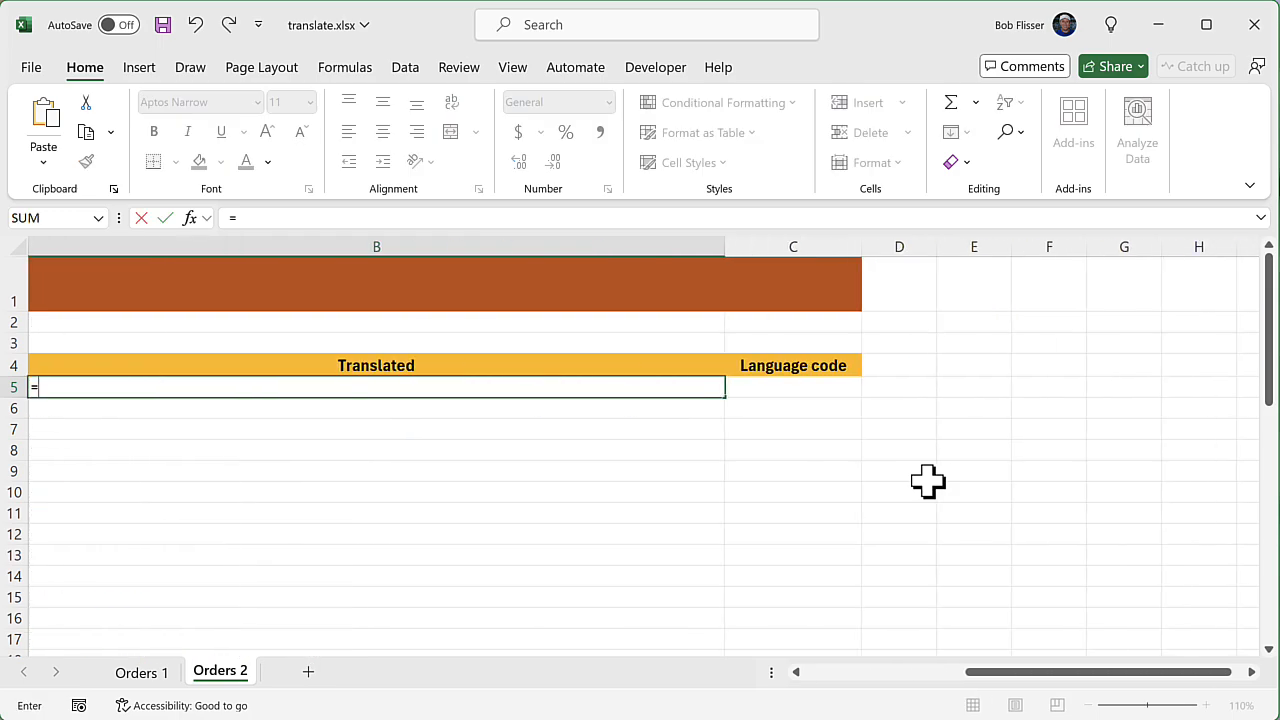
{"action": "type", "text": "tran"}
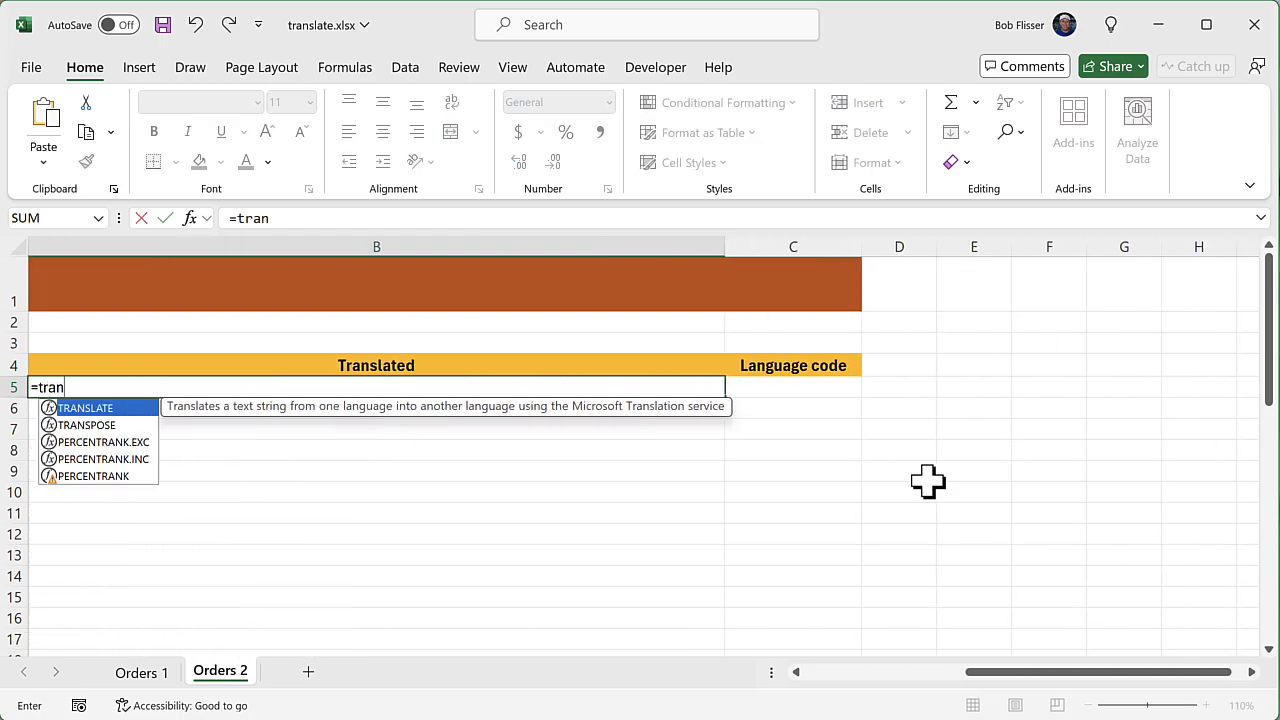
{"action": "key", "text": "Tab"}
{"action": "left_click_drag", "start_coordinate": [1010, 672], "coordinate": [854, 674]}
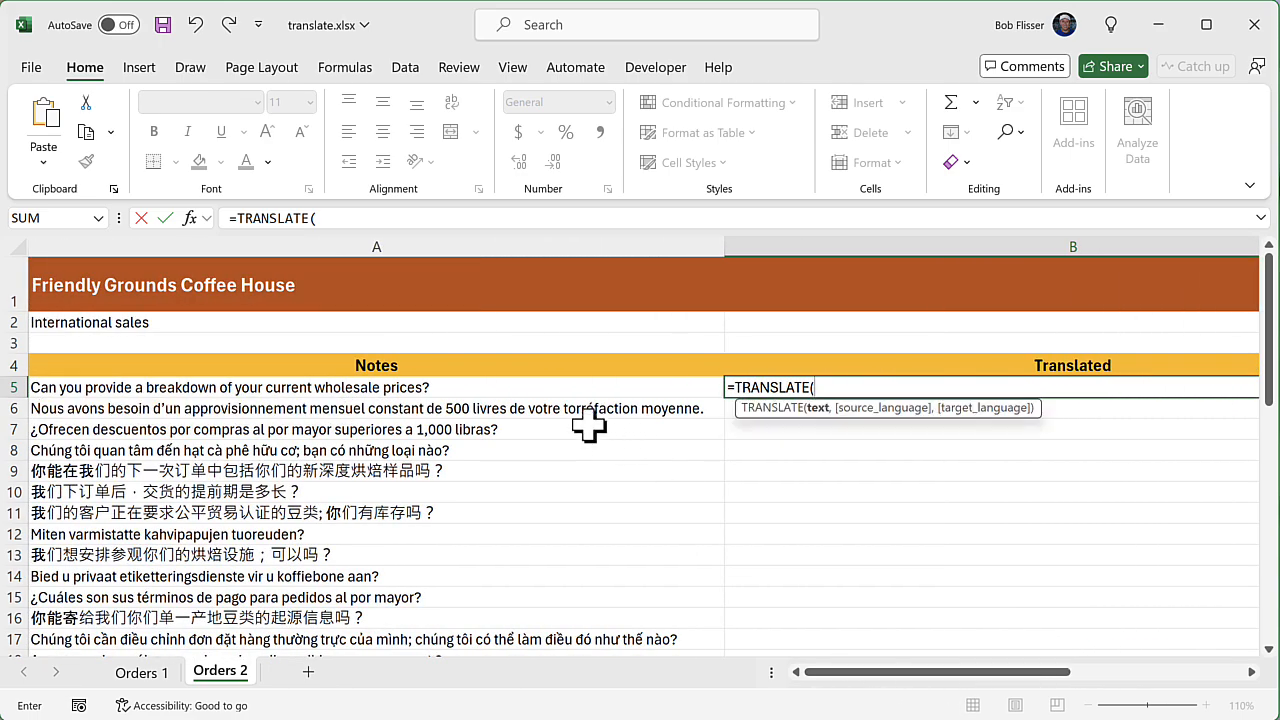
{"action": "left_click", "coordinate": [550, 390]}
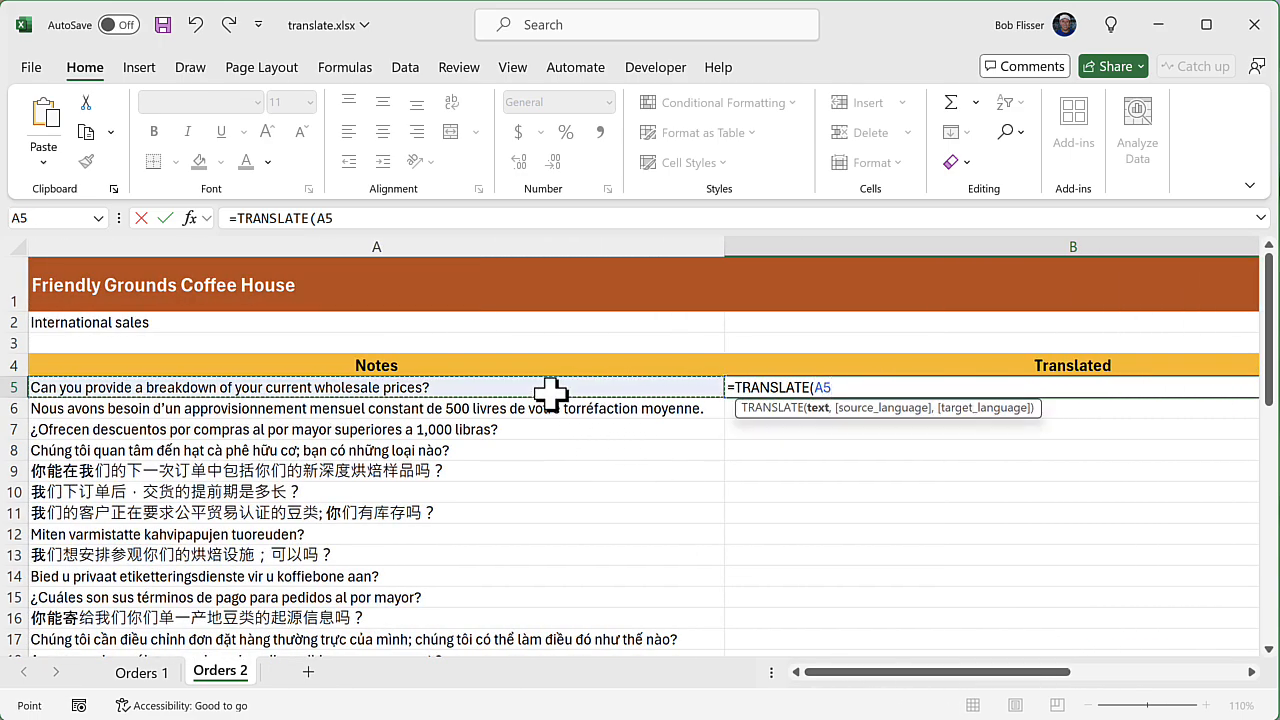
{"action": "type", "text": ","}
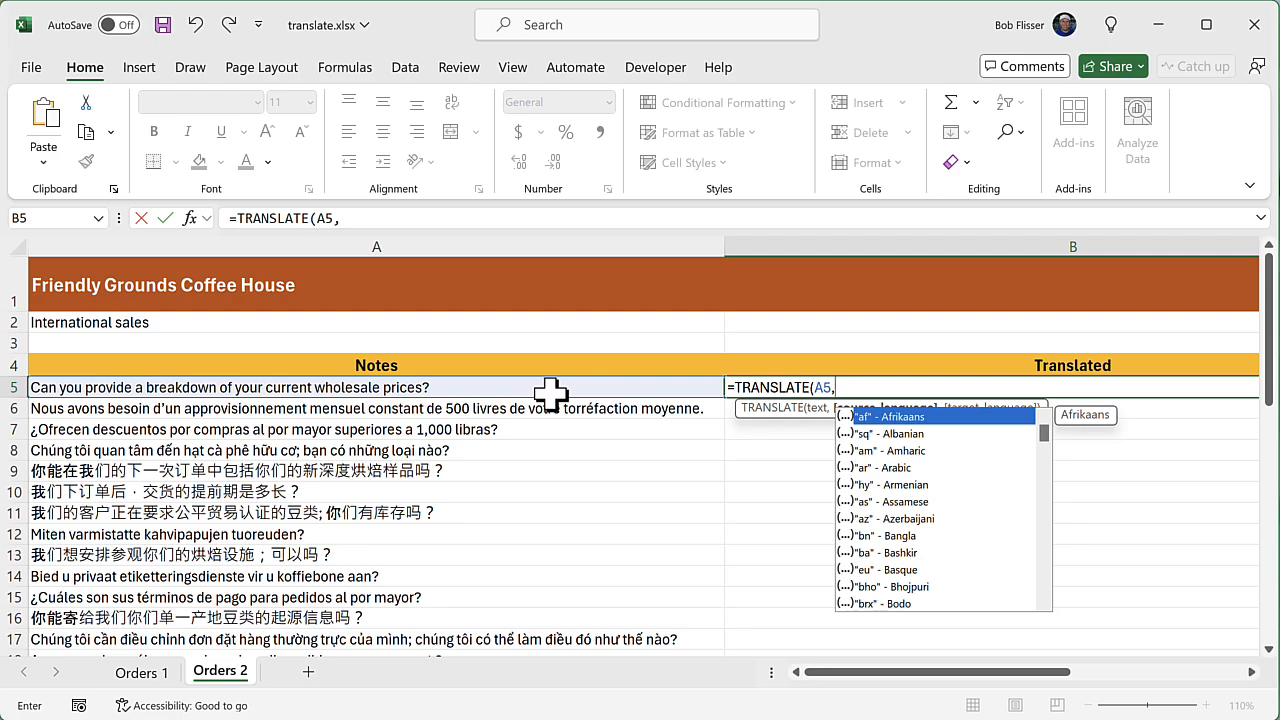
{"action": "type", "text": ","}
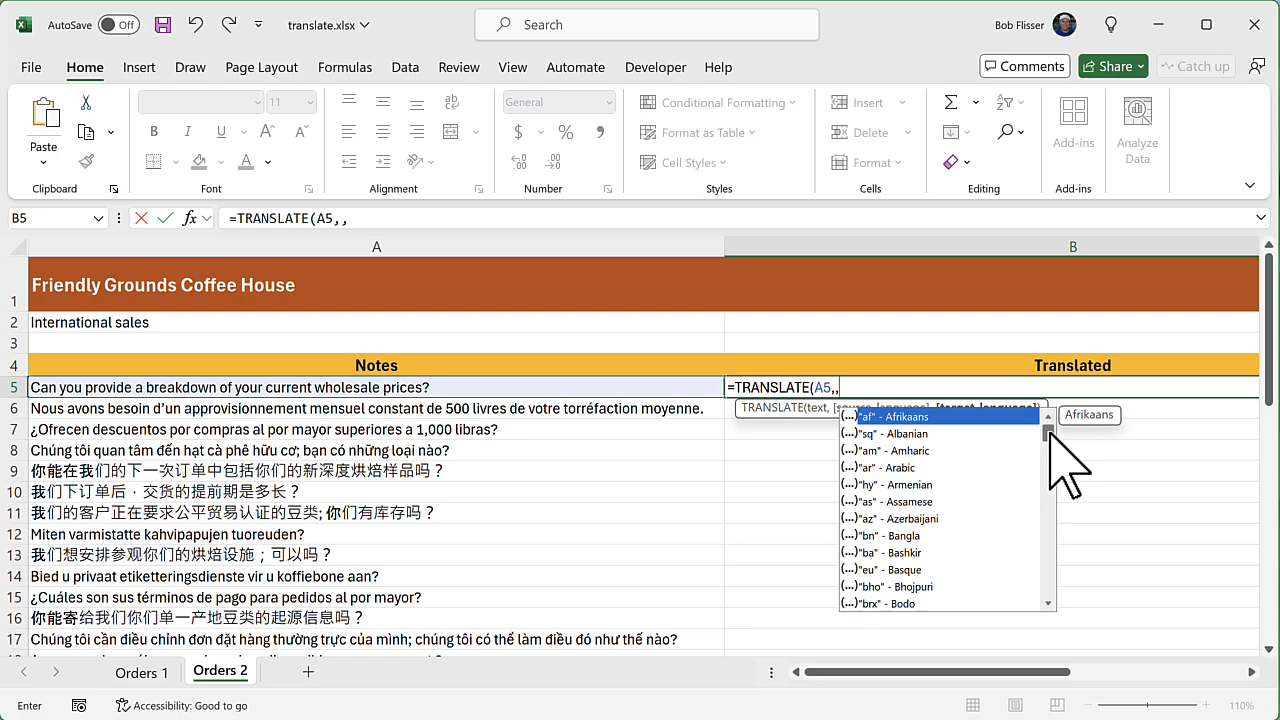
{"action": "left_click_drag", "start_coordinate": [1049, 432], "coordinate": [1049, 460]}
{"action": "double_click", "coordinate": [915, 498]}
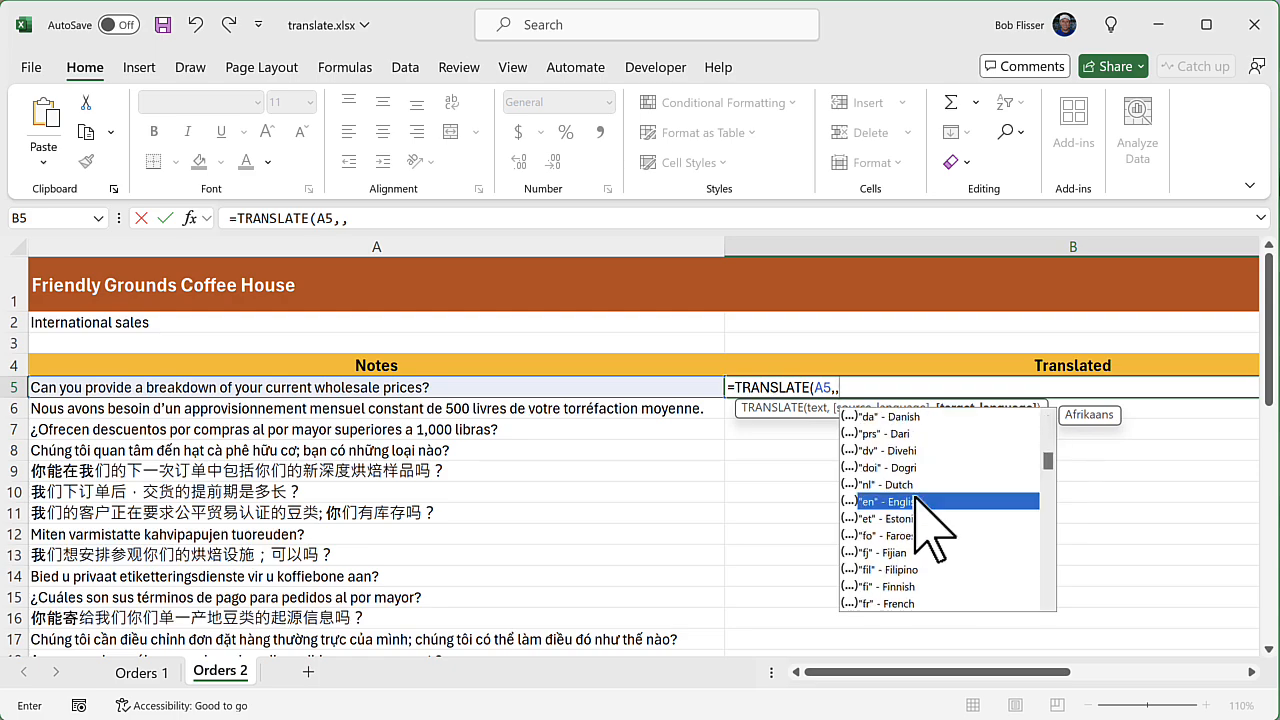
{"action": "type", "text": ")"}
{"action": "key", "text": "Return"}
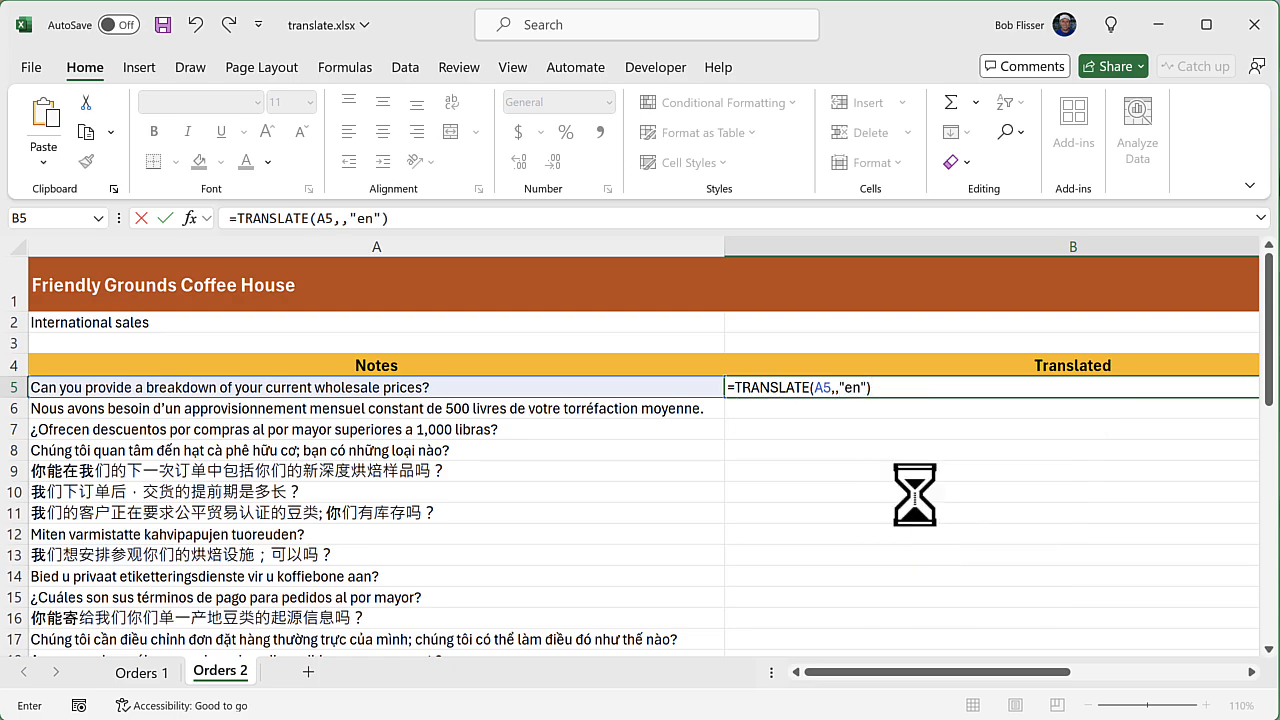
Compare the original note in A5 with its translation and fill the B5 formula down the Translated column.
{"action": "left_click_drag", "start_coordinate": [1000, 672], "coordinate": [818, 670]}
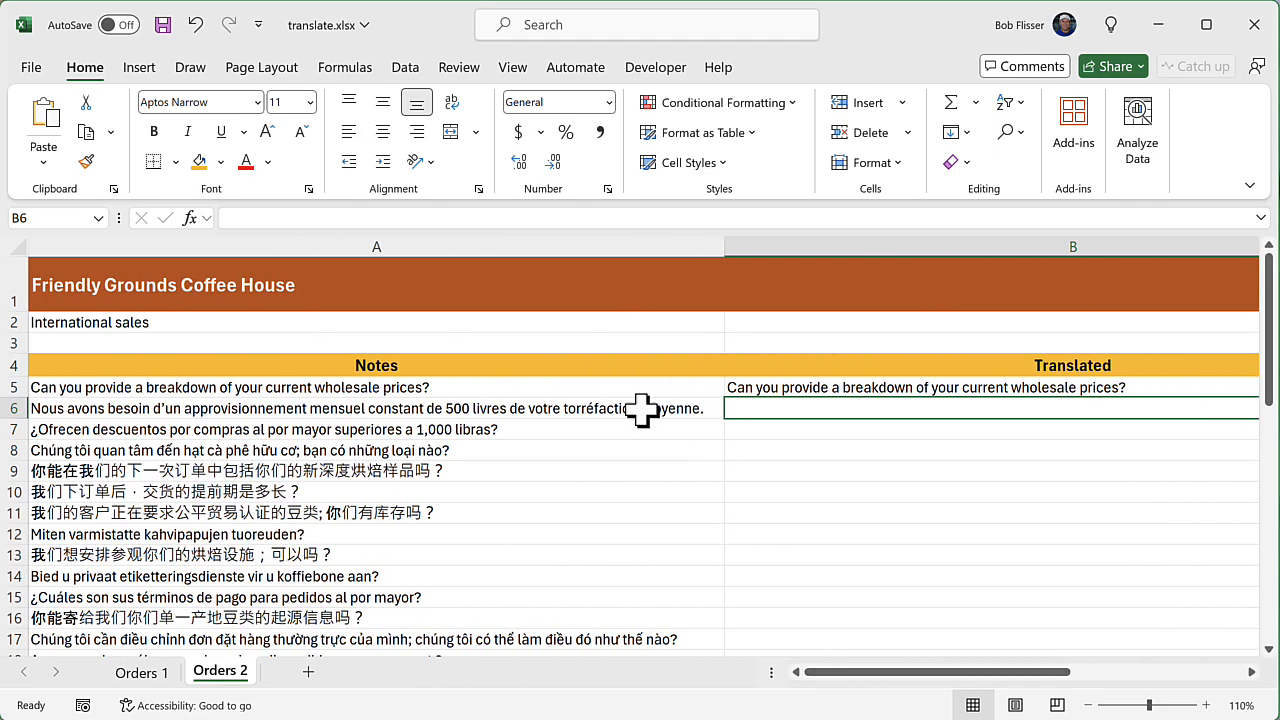
{"action": "left_click", "coordinate": [440, 386]}
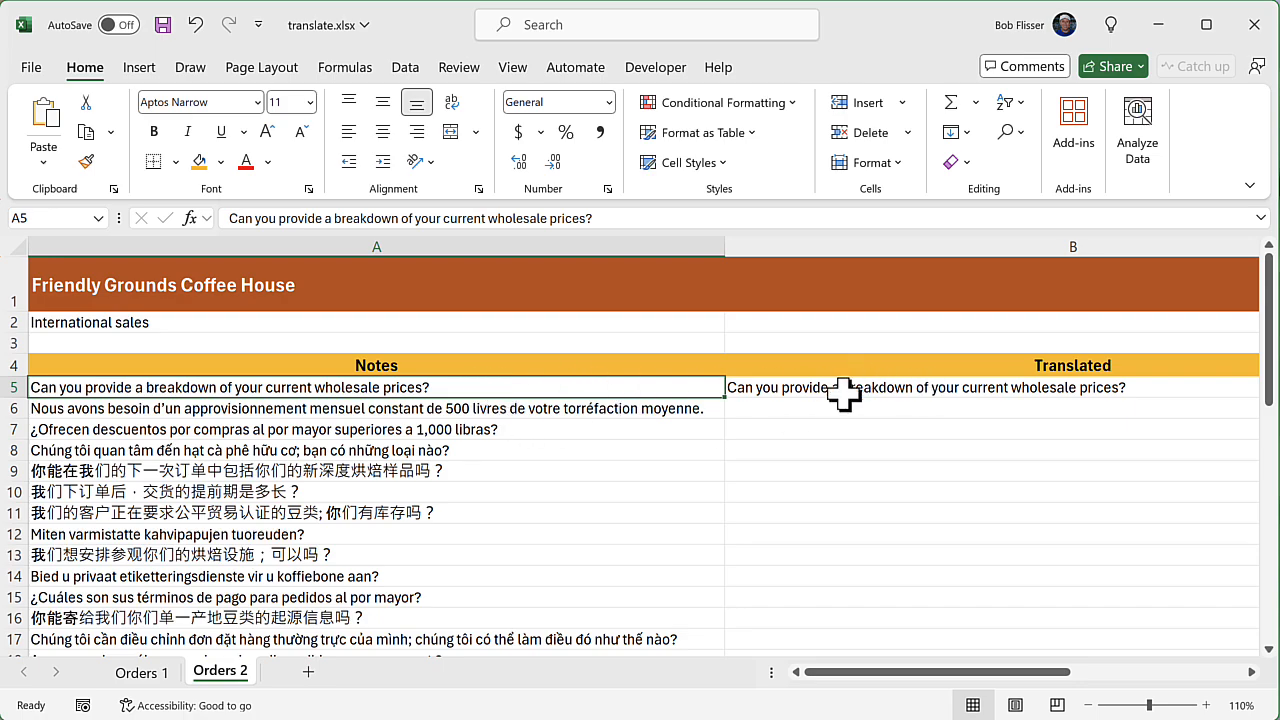
{"action": "left_click", "coordinate": [1251, 672]}
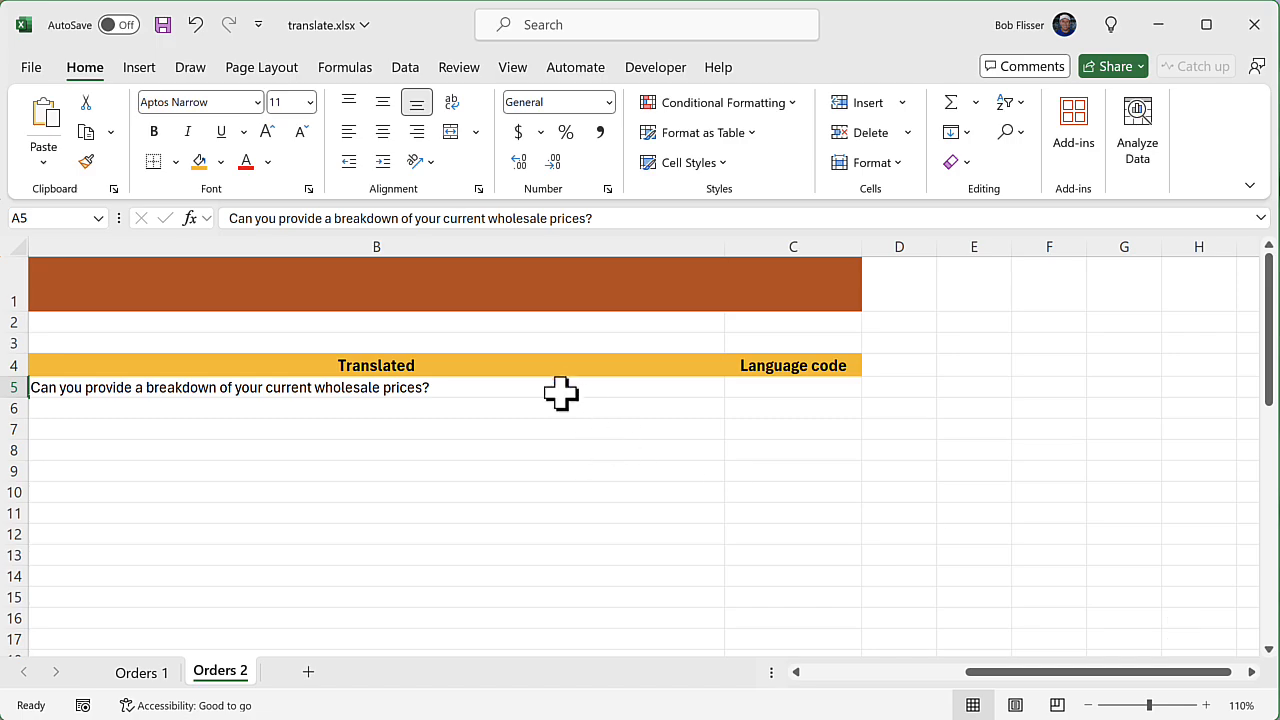
{"action": "left_click", "coordinate": [419, 388]}
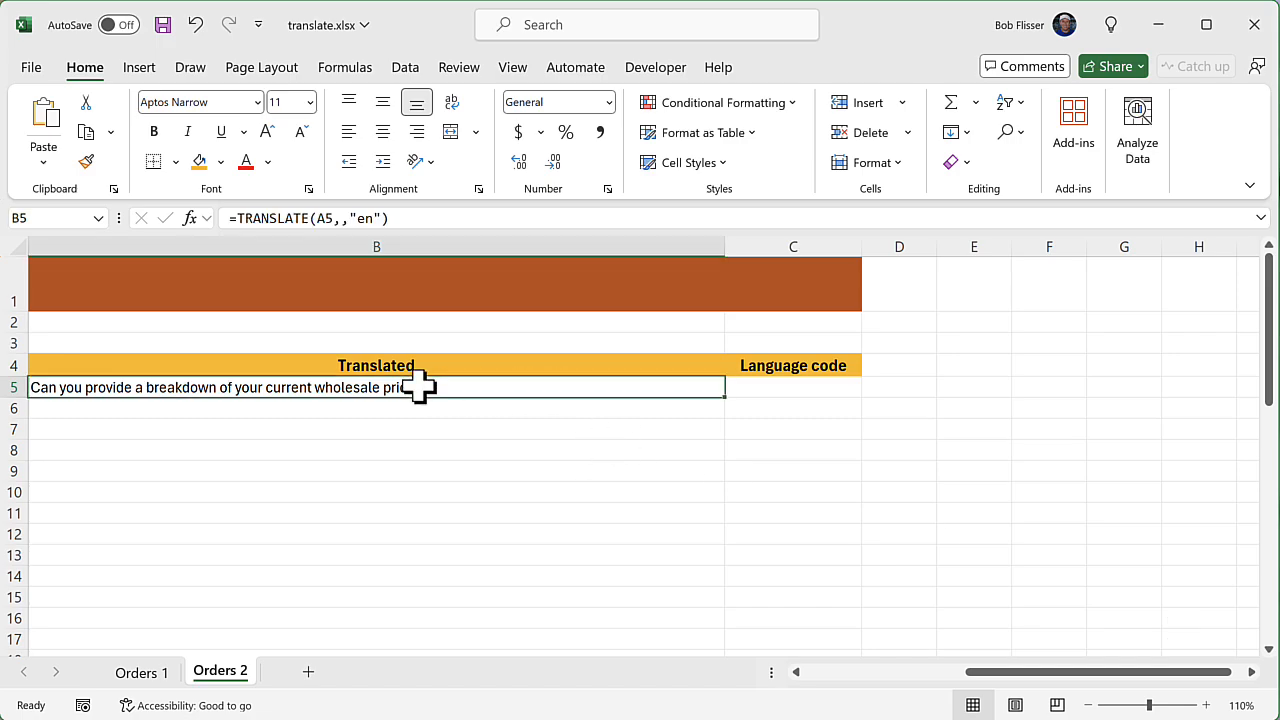
{"action": "double_click", "coordinate": [727, 398]}
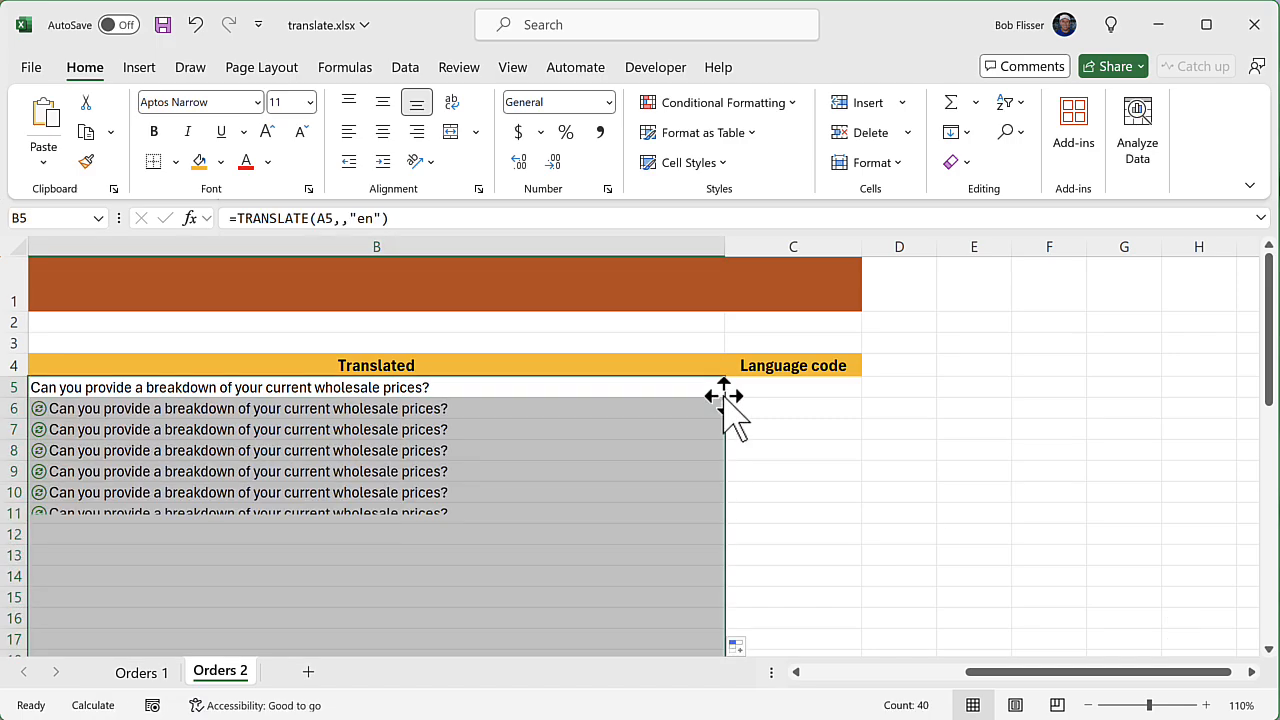
Compare the original notes in column A with their English translations in column B down the Orders 2 sheet.
{"action": "left_click_drag", "start_coordinate": [1054, 671], "coordinate": [910, 668]}
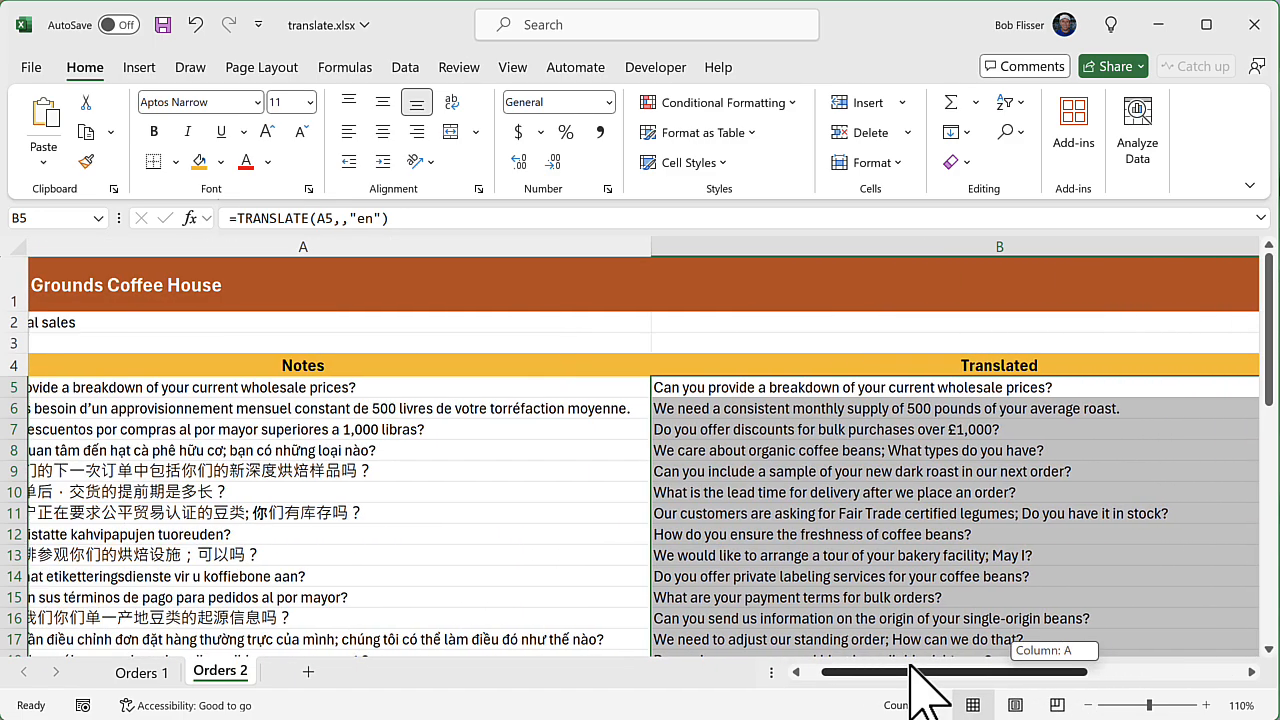
{"action": "left_click", "coordinate": [832, 387]}
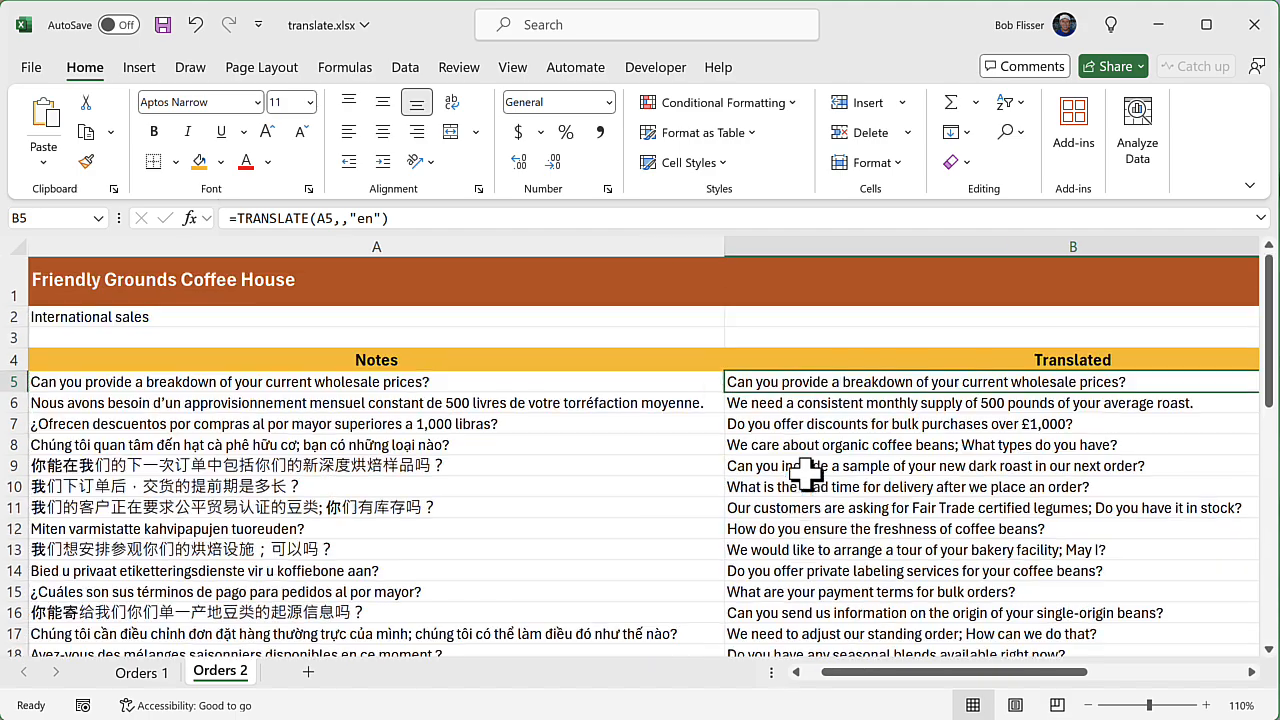
{"action": "scroll", "coordinate": [808, 477], "scroll_direction": "left", "scroll_amount": 2}
{"action": "scroll", "coordinate": [808, 477], "scroll_direction": "down", "scroll_amount": 1}
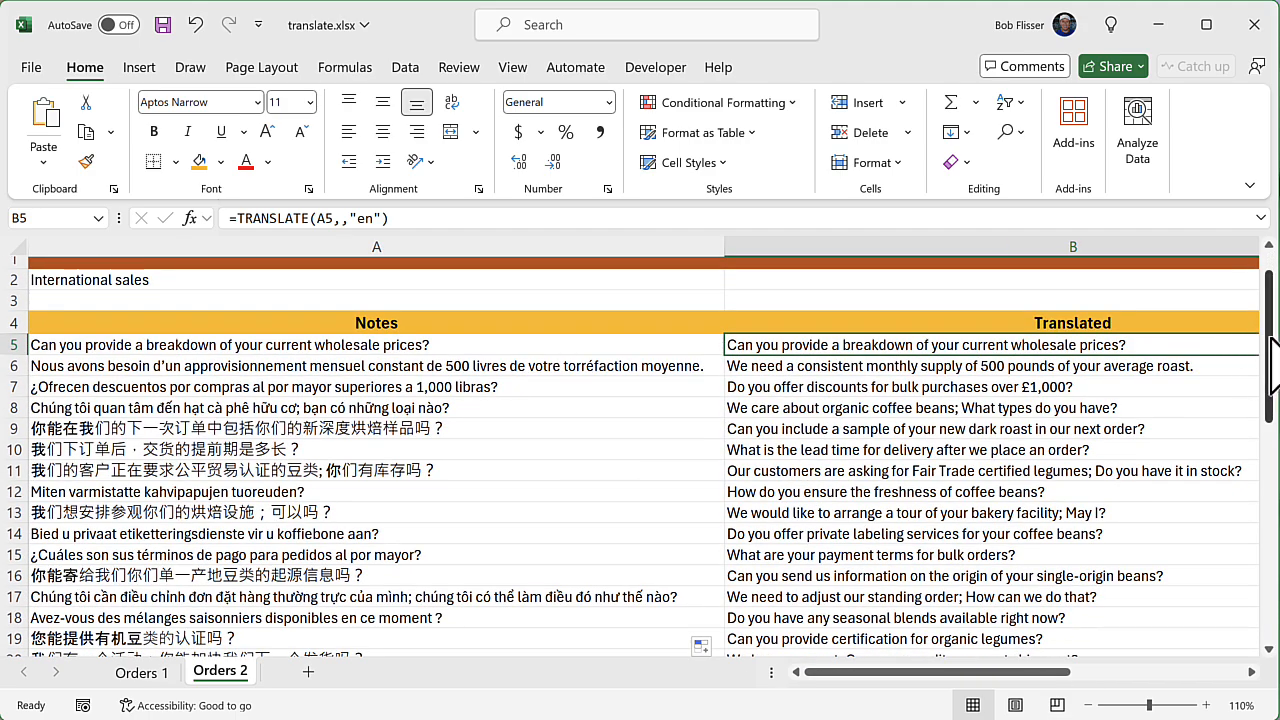
{"action": "left_click_drag", "start_coordinate": [1268, 338], "coordinate": [1273, 503]}
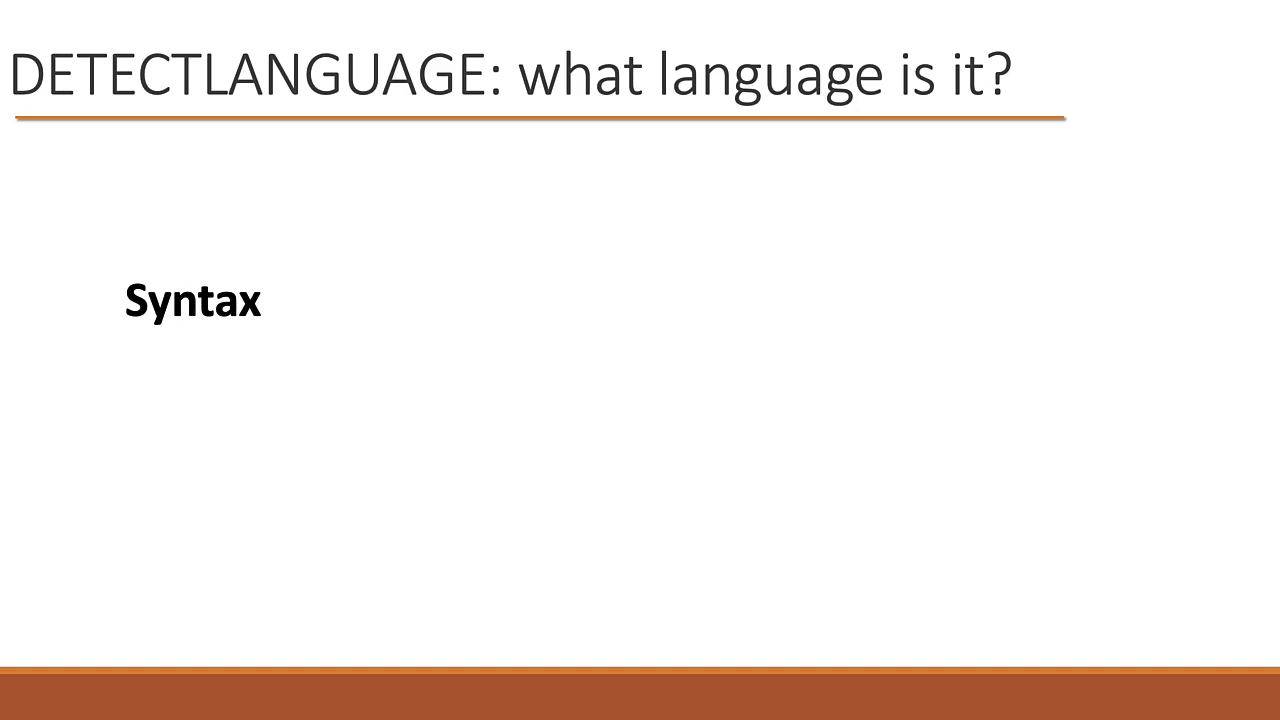
{"action": "key", "text": "Right"}
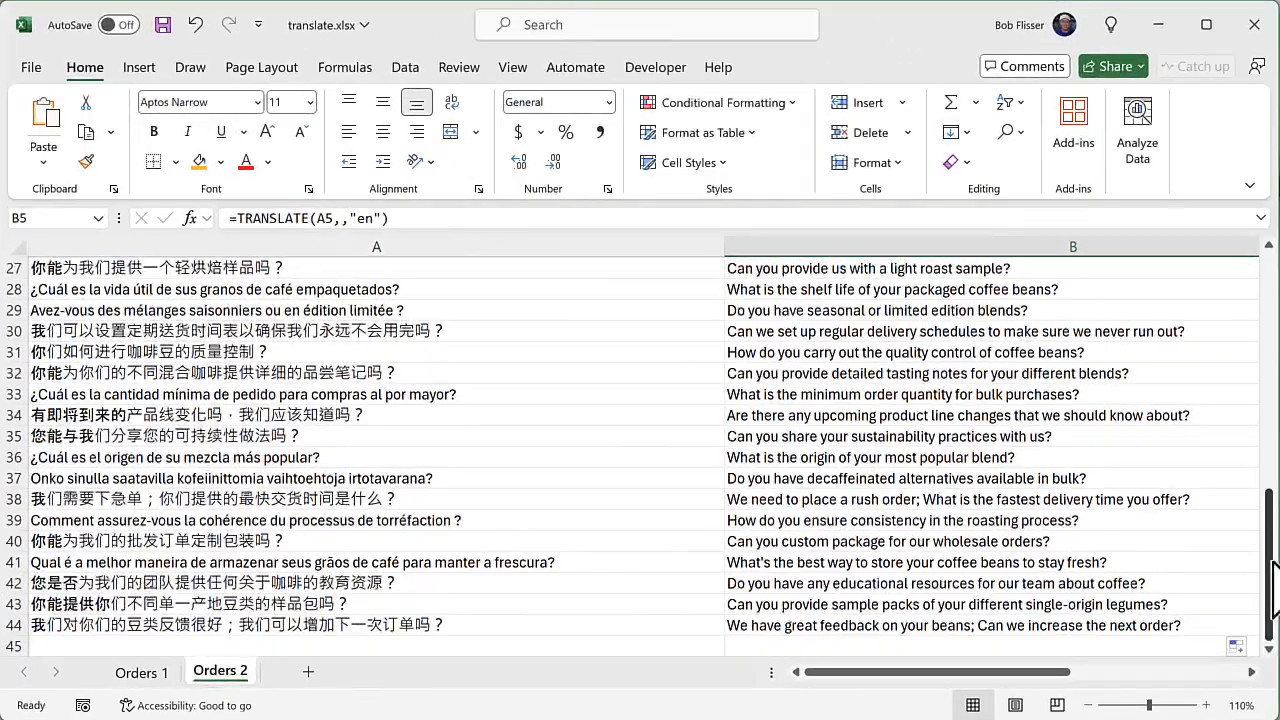
Narrow column A of the Orders 2 sheet so the Notes, Translated and Language code columns fit in view together.
{"action": "left_click_drag", "start_coordinate": [1268, 590], "coordinate": [1264, 318]}
{"action": "left_click", "coordinate": [1251, 672]}
{"action": "left_click", "coordinate": [1251, 672]}
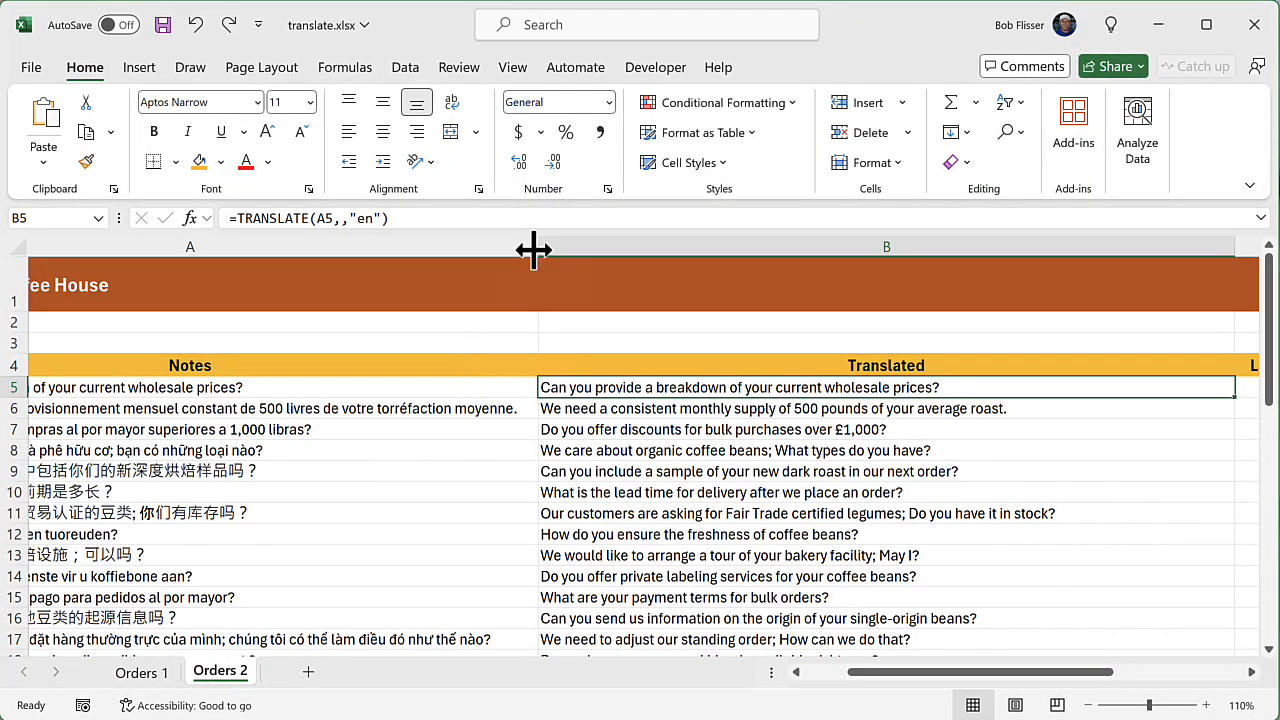
{"action": "left_click_drag", "start_coordinate": [537, 252], "coordinate": [231, 257]}
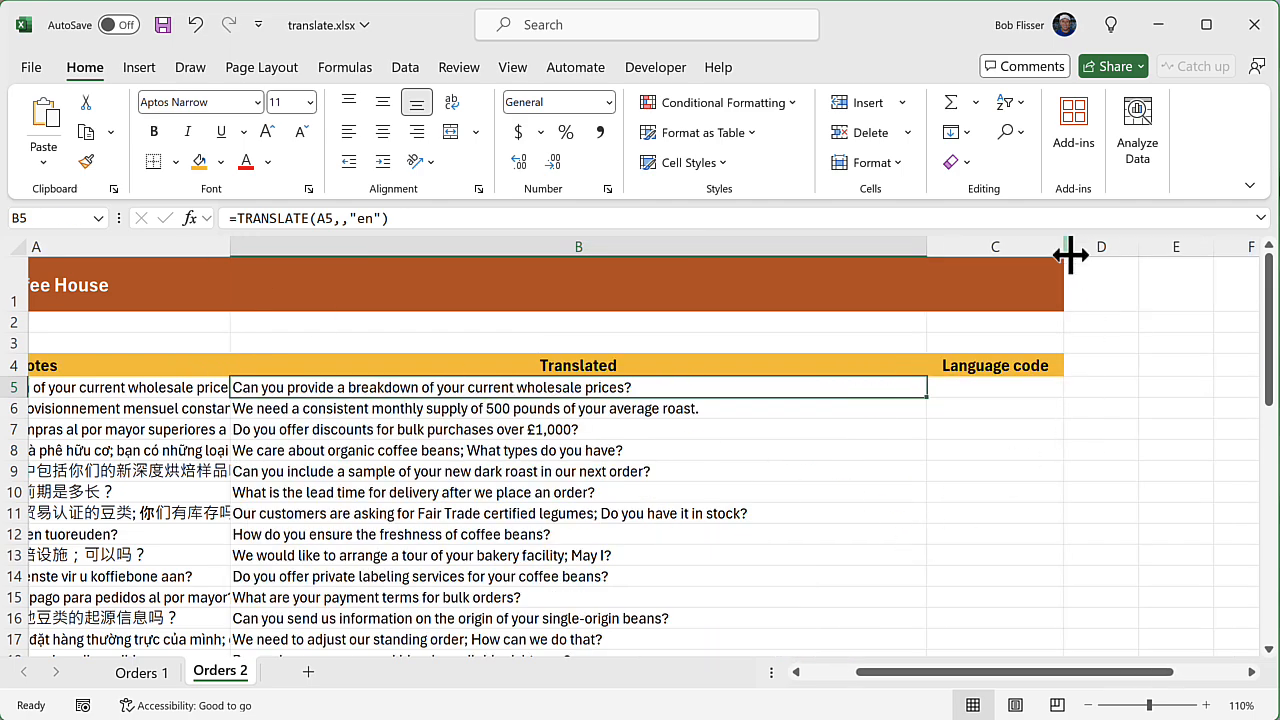
Enter =DETECTLANGUAGE(A5) in cell C5 under the Language code header.
{"action": "left_click", "coordinate": [988, 387]}
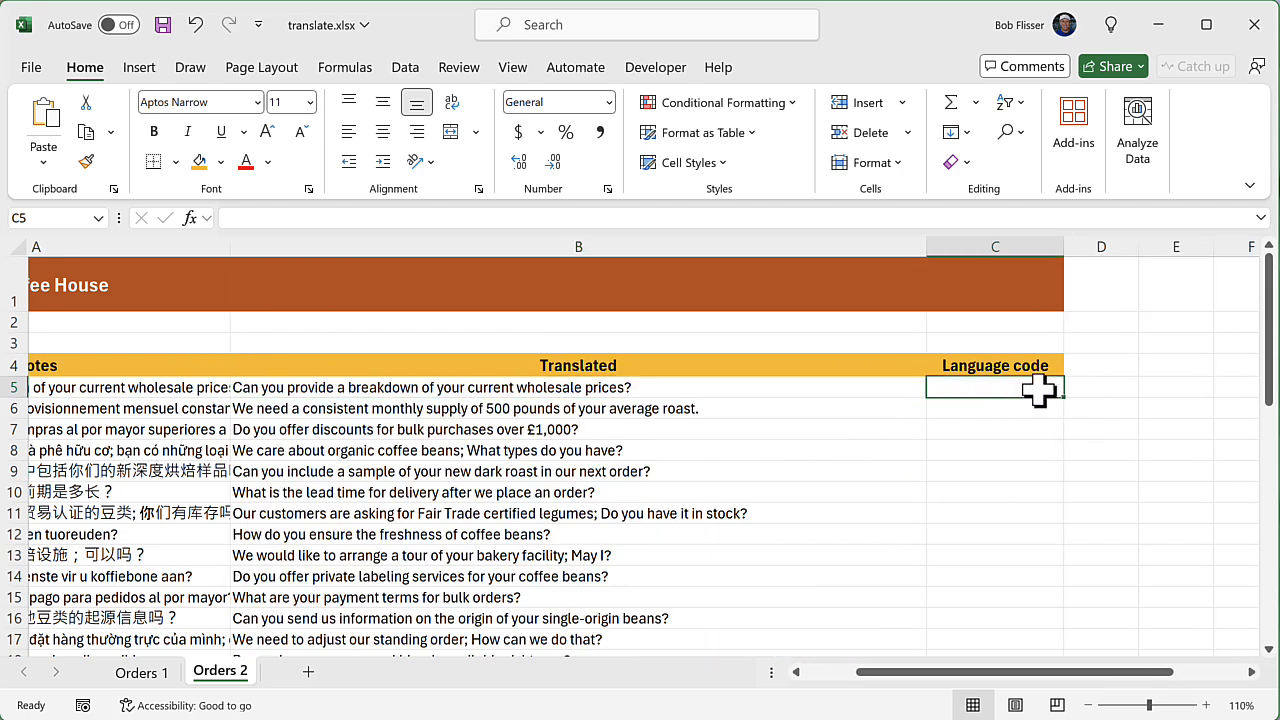
{"action": "type", "text": "="}
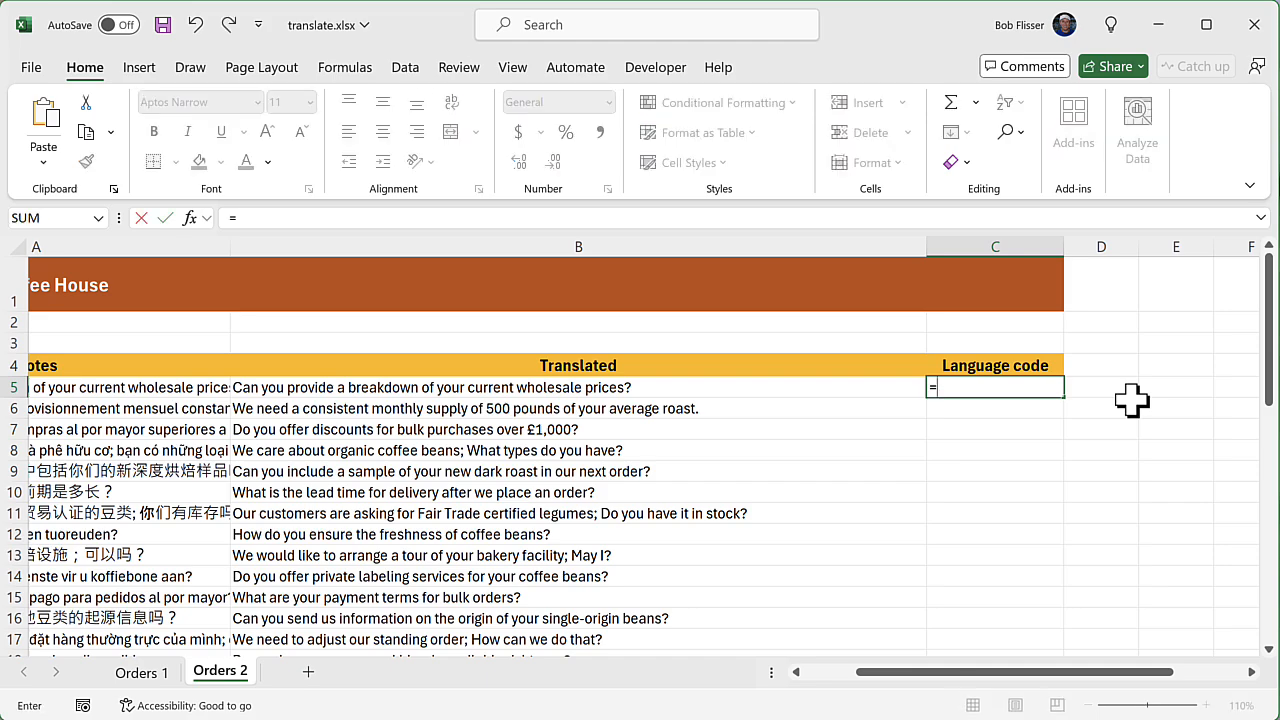
{"action": "type", "text": "dete"}
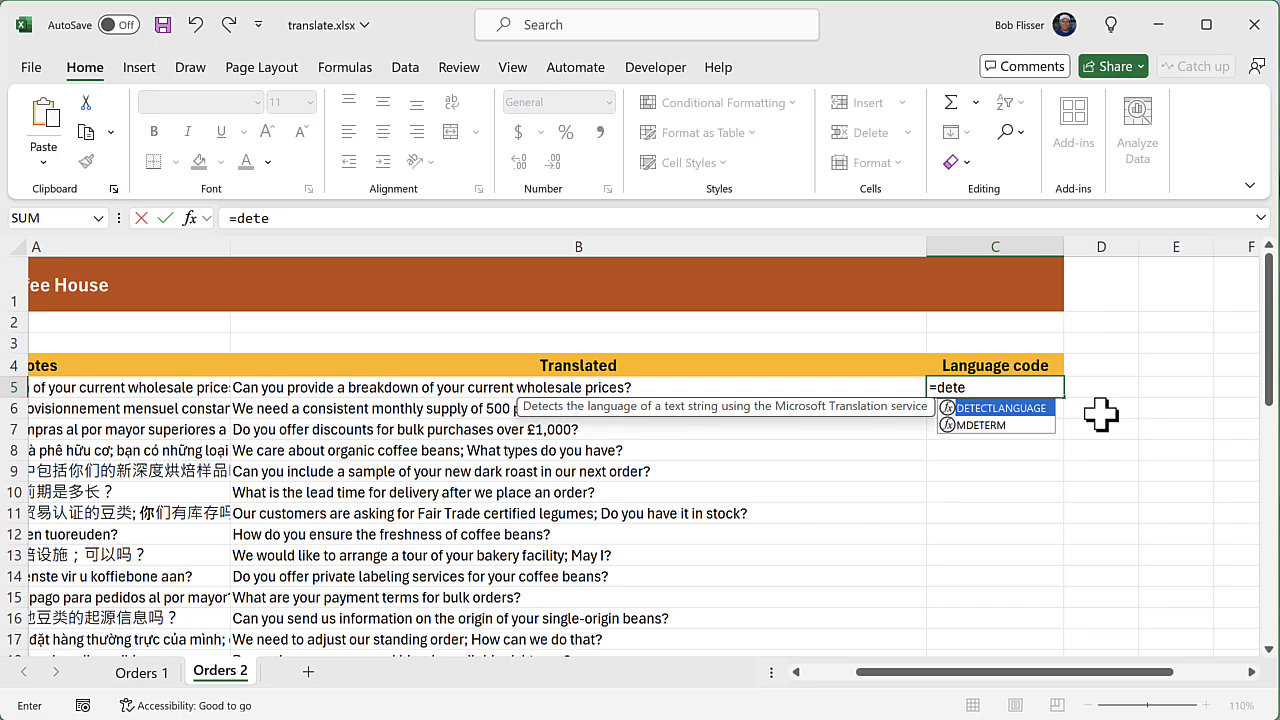
{"action": "key", "text": "Tab"}
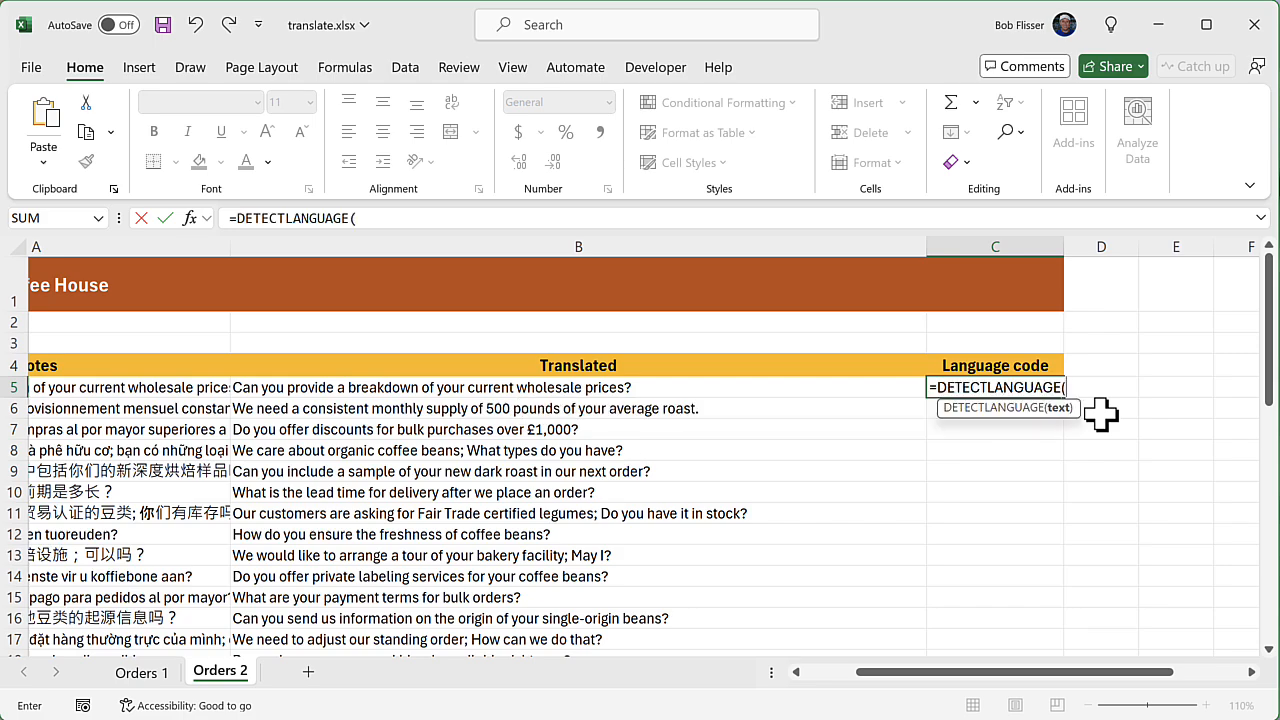
{"action": "left_click", "coordinate": [143, 385]}
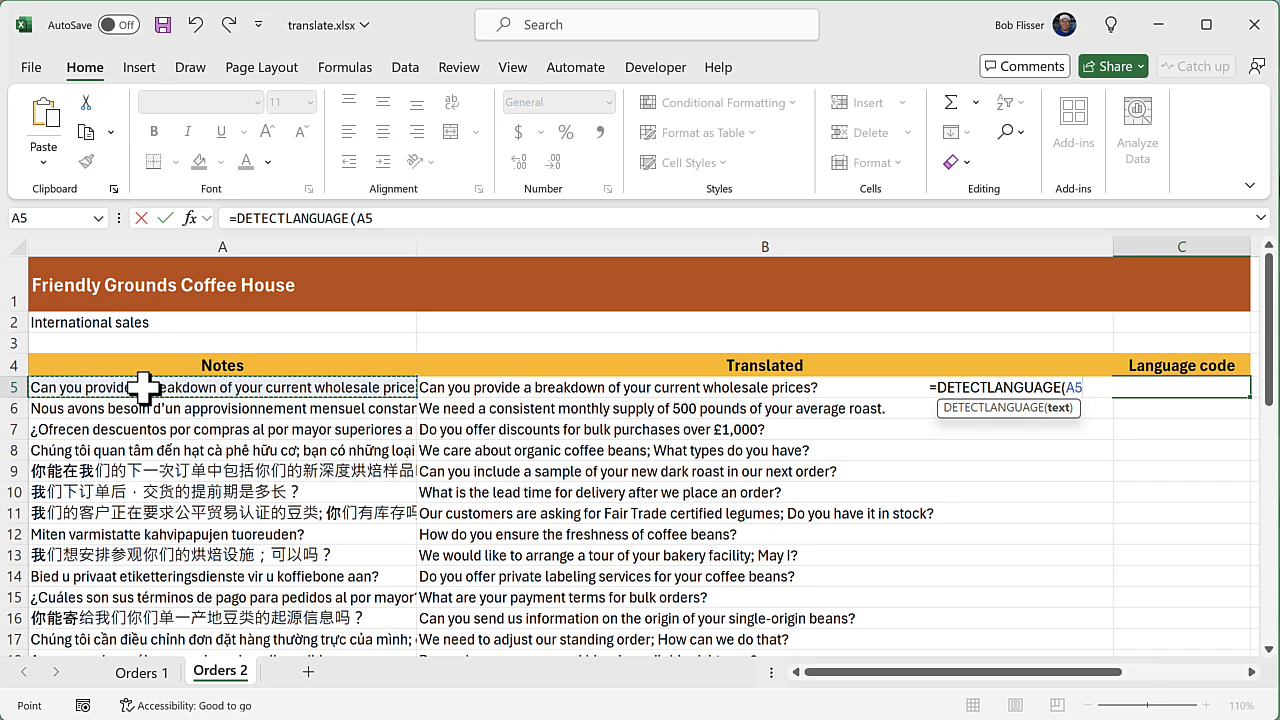
{"action": "key", "text": "Return"}
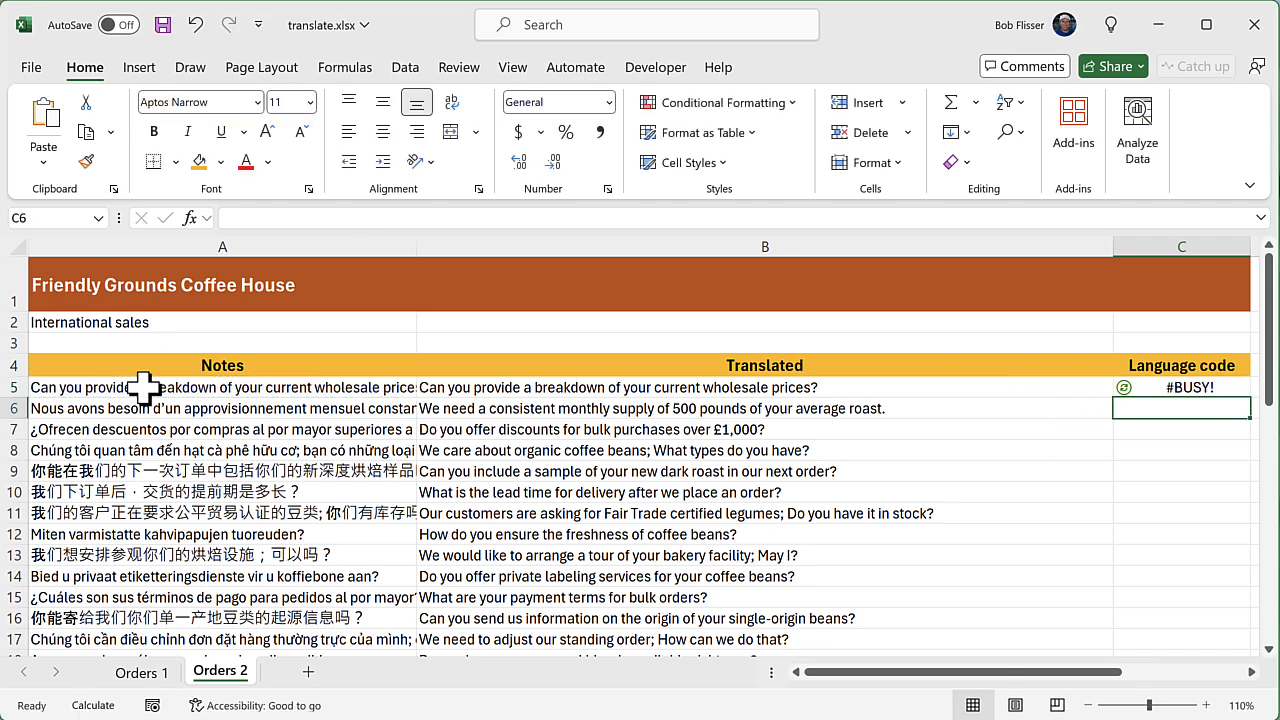
Fill the DETECTLANGUAGE formula from C5 down the Language code column to the last note.
{"action": "left_click", "coordinate": [1251, 672]}
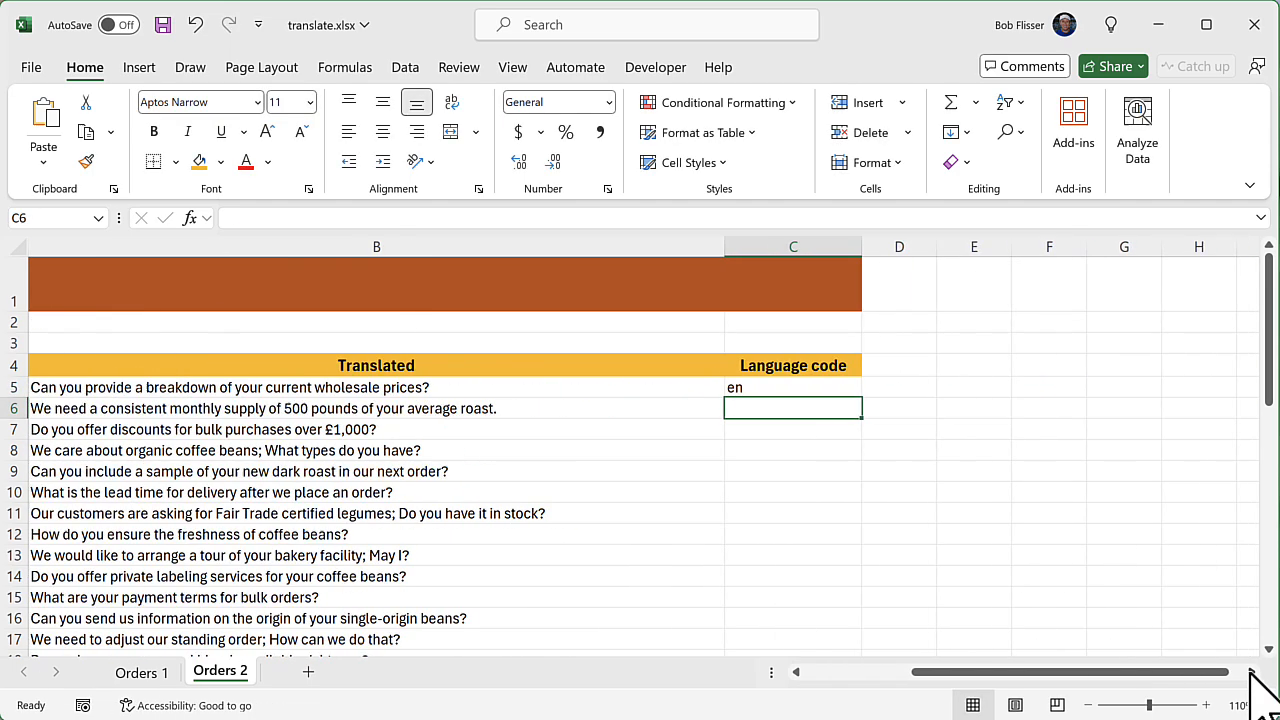
{"action": "left_click", "coordinate": [796, 391]}
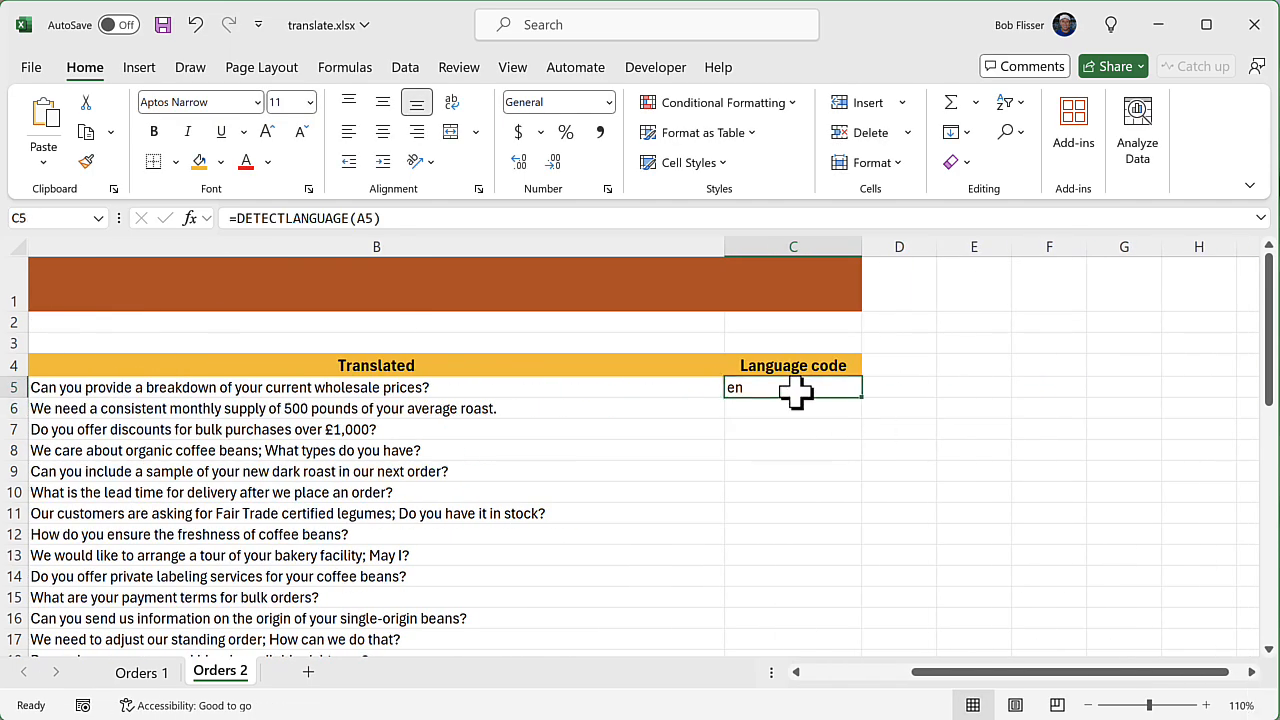
{"action": "double_click", "coordinate": [862, 400]}
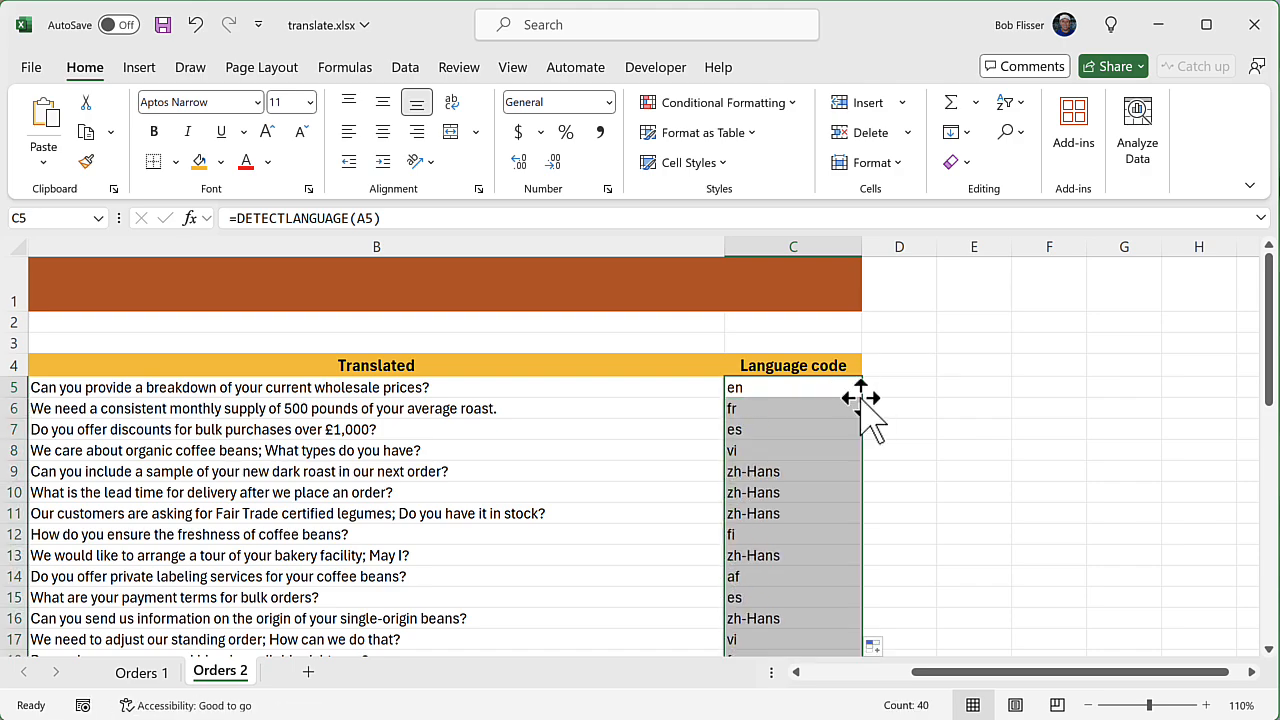
Examine the detected language codes in column C, checking cells C6, C7, C8, C14 and C9.
{"action": "left_click", "coordinate": [811, 490]}
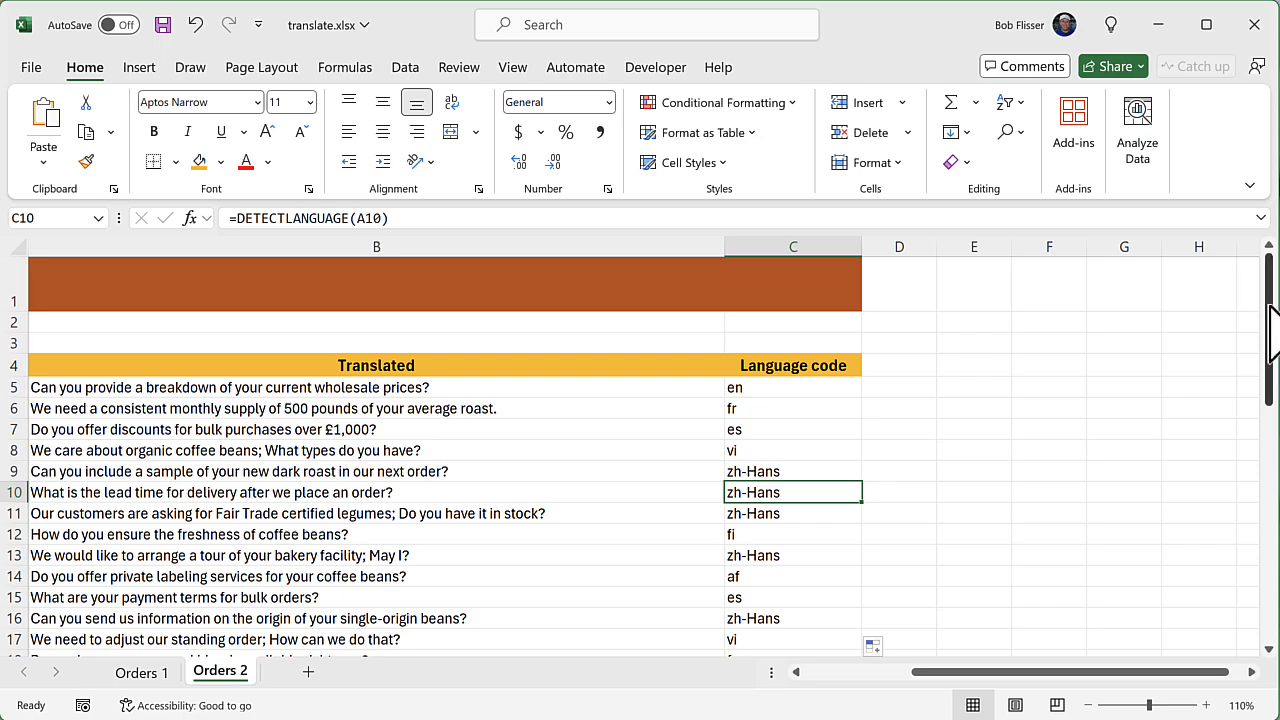
{"action": "left_click_drag", "start_coordinate": [1268, 308], "coordinate": [1267, 348]}
{"action": "left_click", "coordinate": [787, 312]}
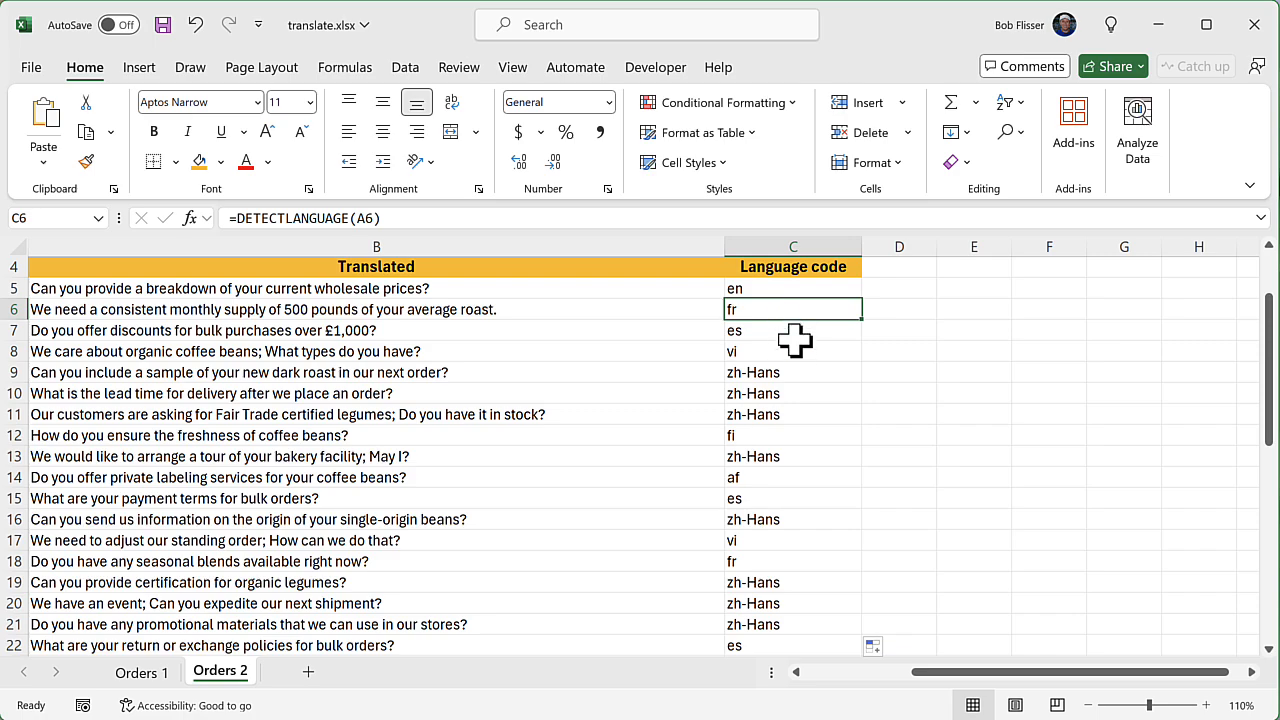
{"action": "left_click", "coordinate": [795, 337]}
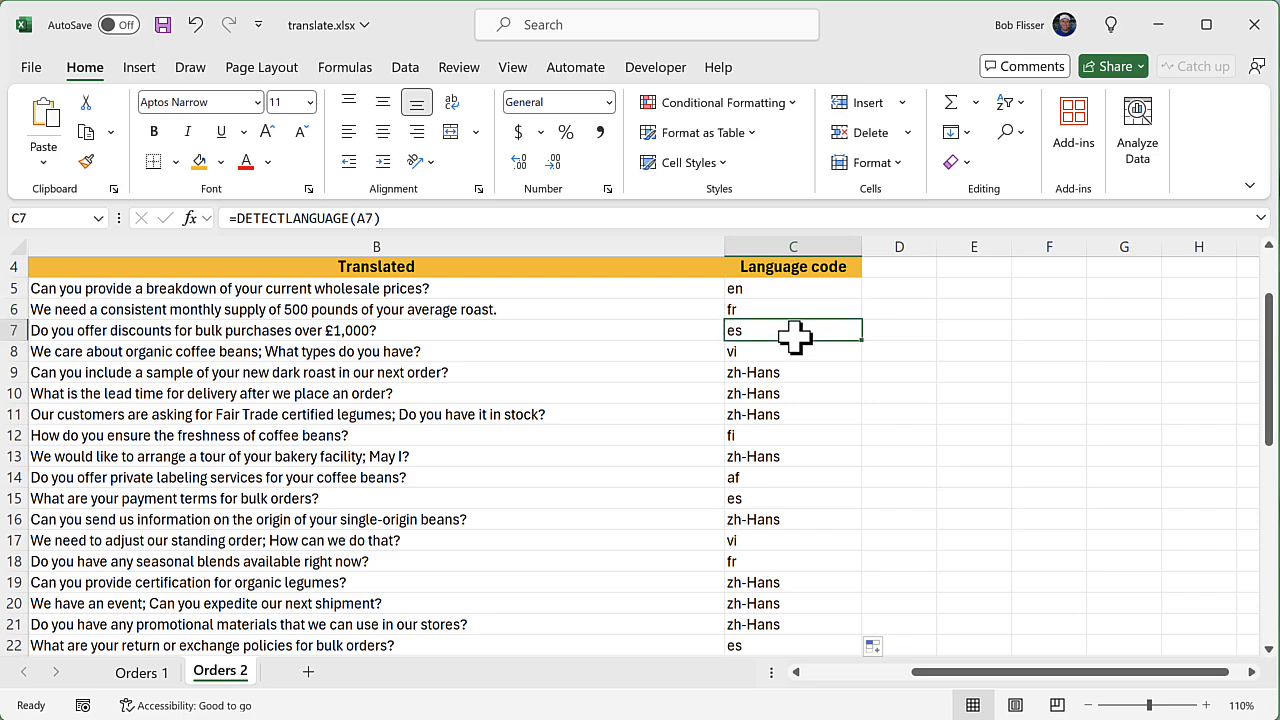
{"action": "left_click", "coordinate": [793, 347]}
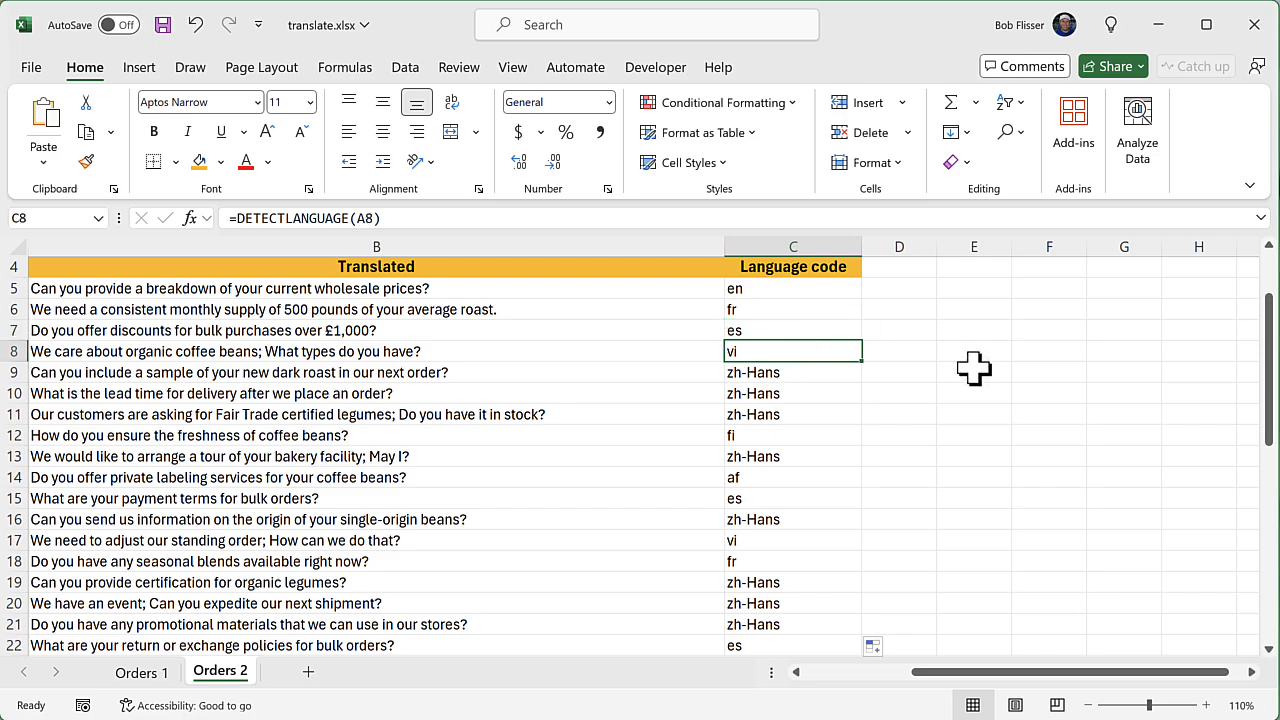
{"action": "left_click", "coordinate": [786, 478]}
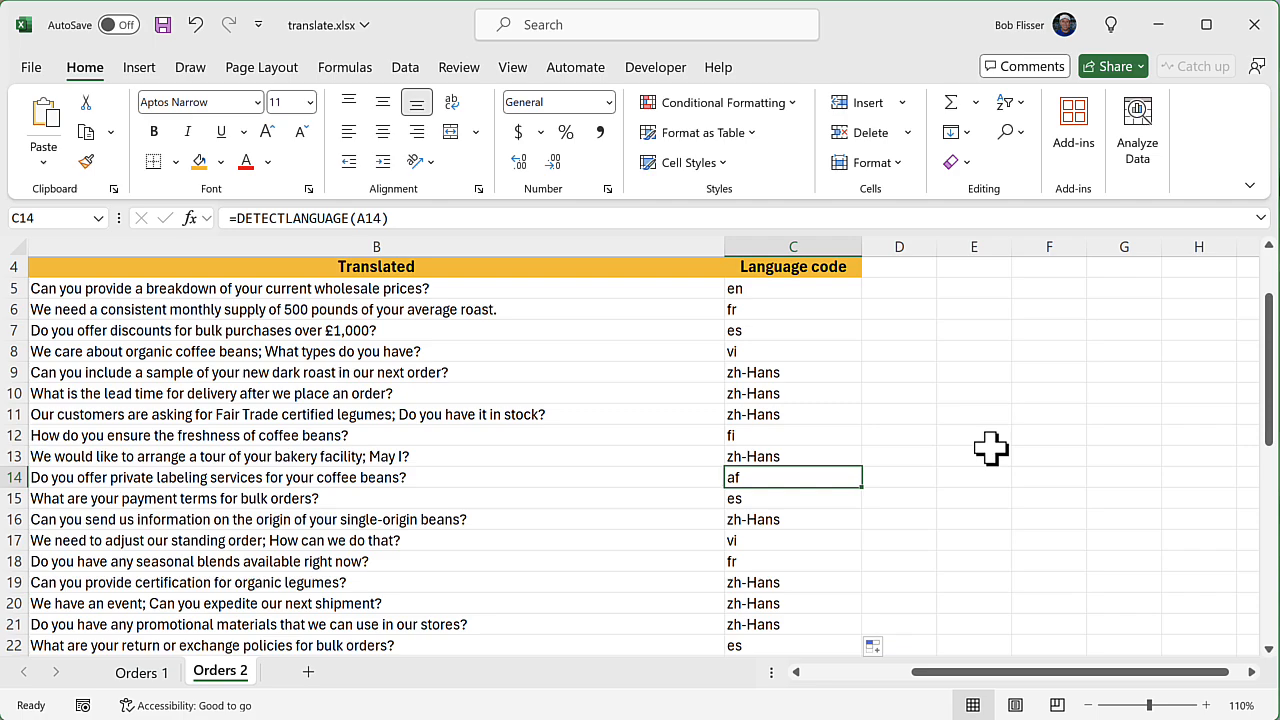
{"action": "left_click", "coordinate": [848, 370]}
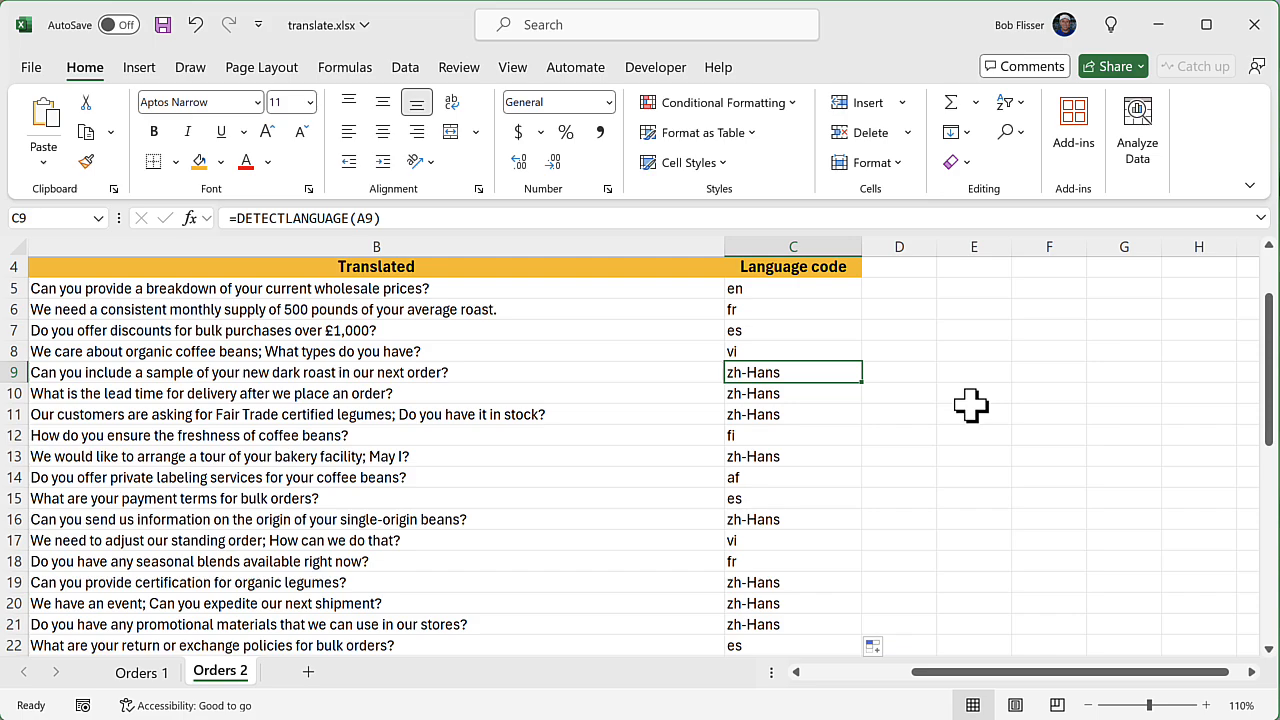
Copy the Language code header from C4 across to D4 and E4 and widen columns D and E to fit it.
{"action": "left_click", "coordinate": [830, 270]}
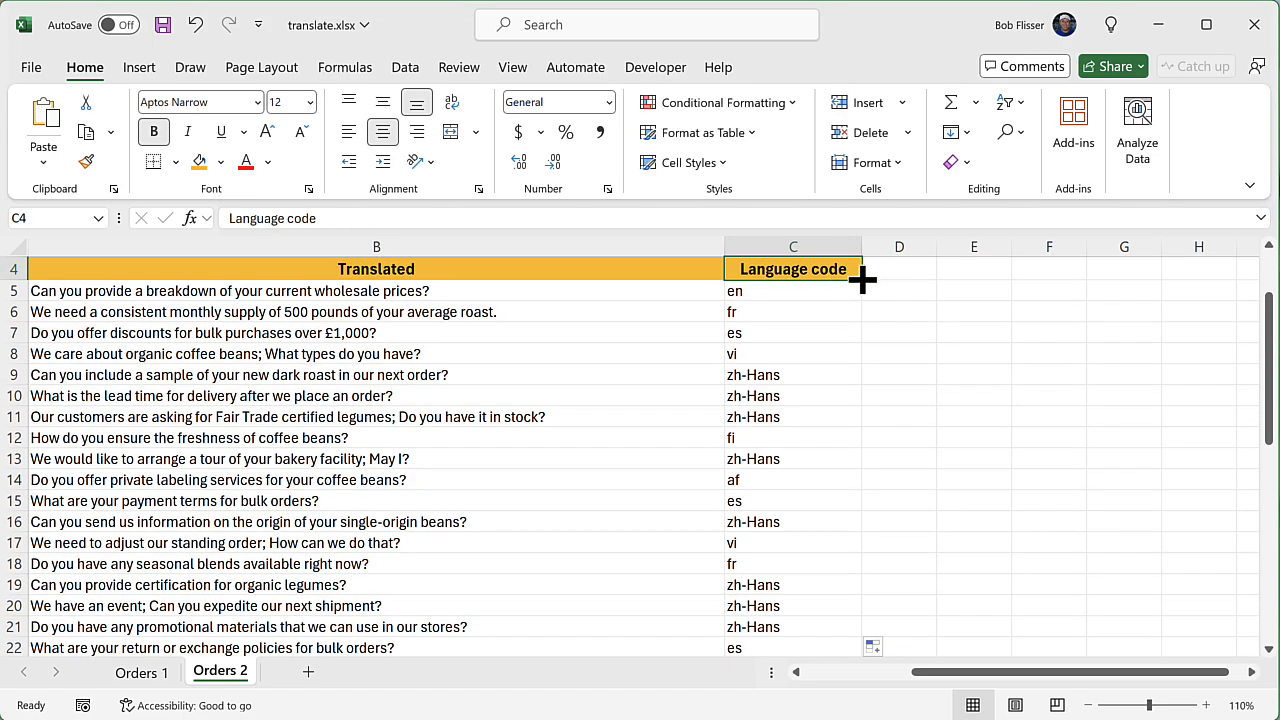
{"action": "left_click_drag", "start_coordinate": [862, 280], "coordinate": [1001, 282]}
{"action": "left_click_drag", "start_coordinate": [913, 243], "coordinate": [981, 249]}
Change the header in D4 to Unique and the header in E4 to Language name.
{"action": "left_click", "coordinate": [945, 275]}
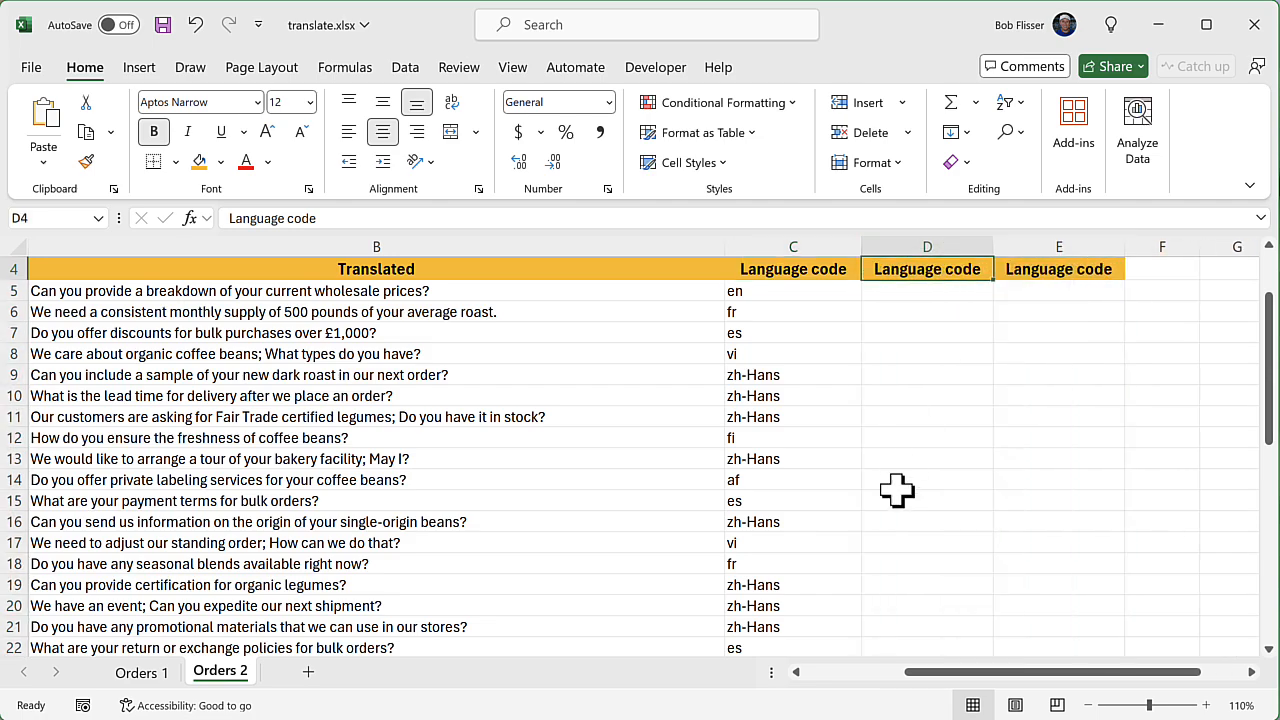
{"action": "type", "text": "Unique"}
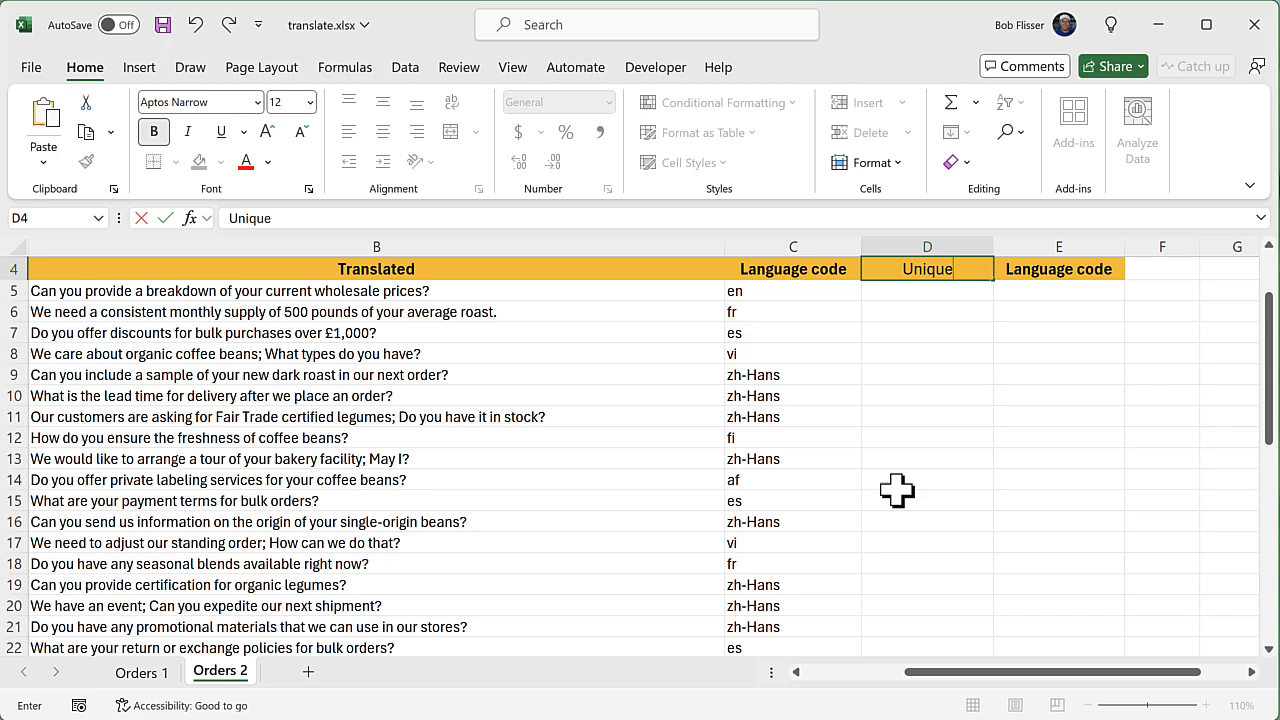
{"action": "key", "text": "Tab"}
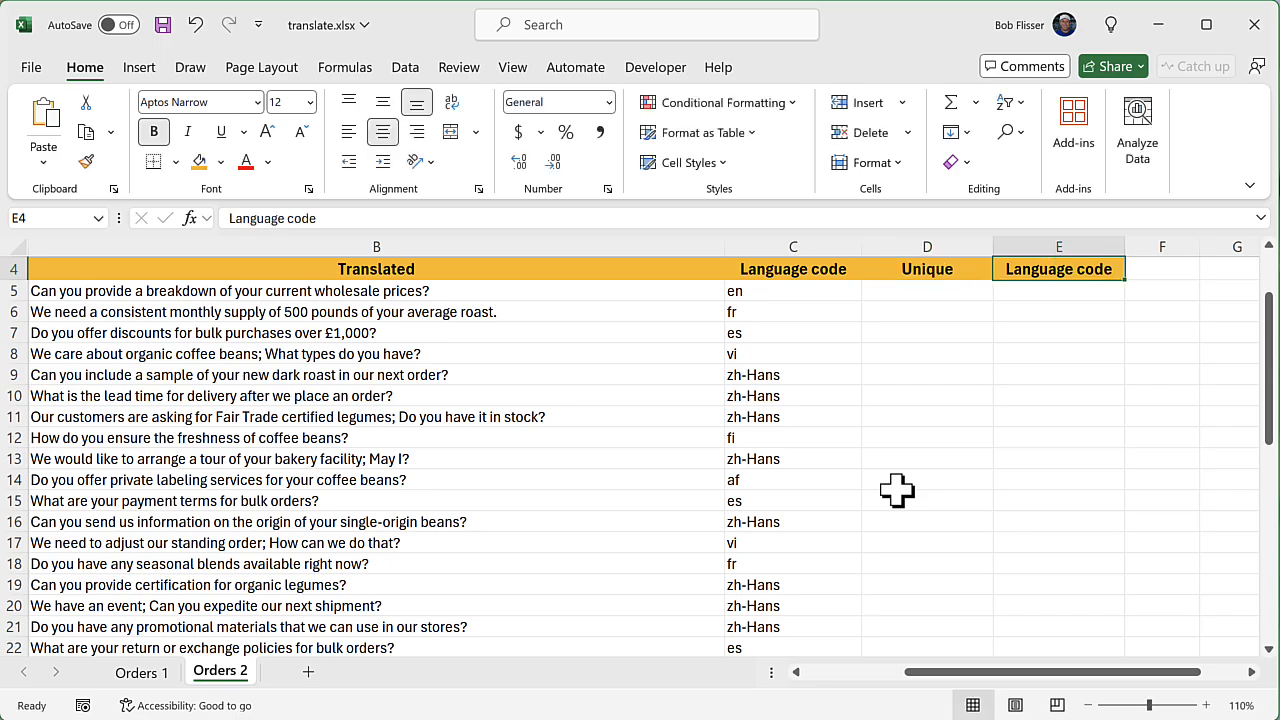
{"action": "double_click", "coordinate": [1100, 272]}
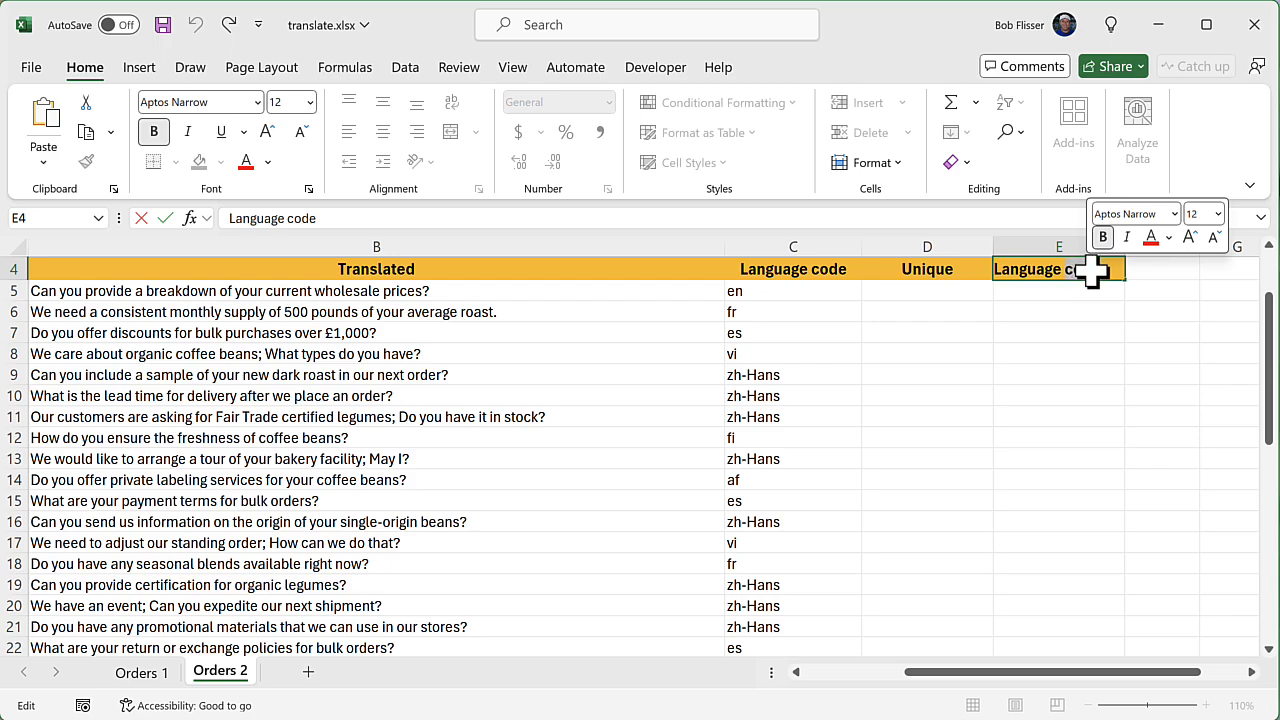
{"action": "key", "text": "BackSpace"}
{"action": "key", "text": "BackSpace"}
{"action": "key", "text": "BackSpace"}
{"action": "key", "text": "BackSpace"}
{"action": "type", "text": "name"}
{"action": "key", "text": "Return"}
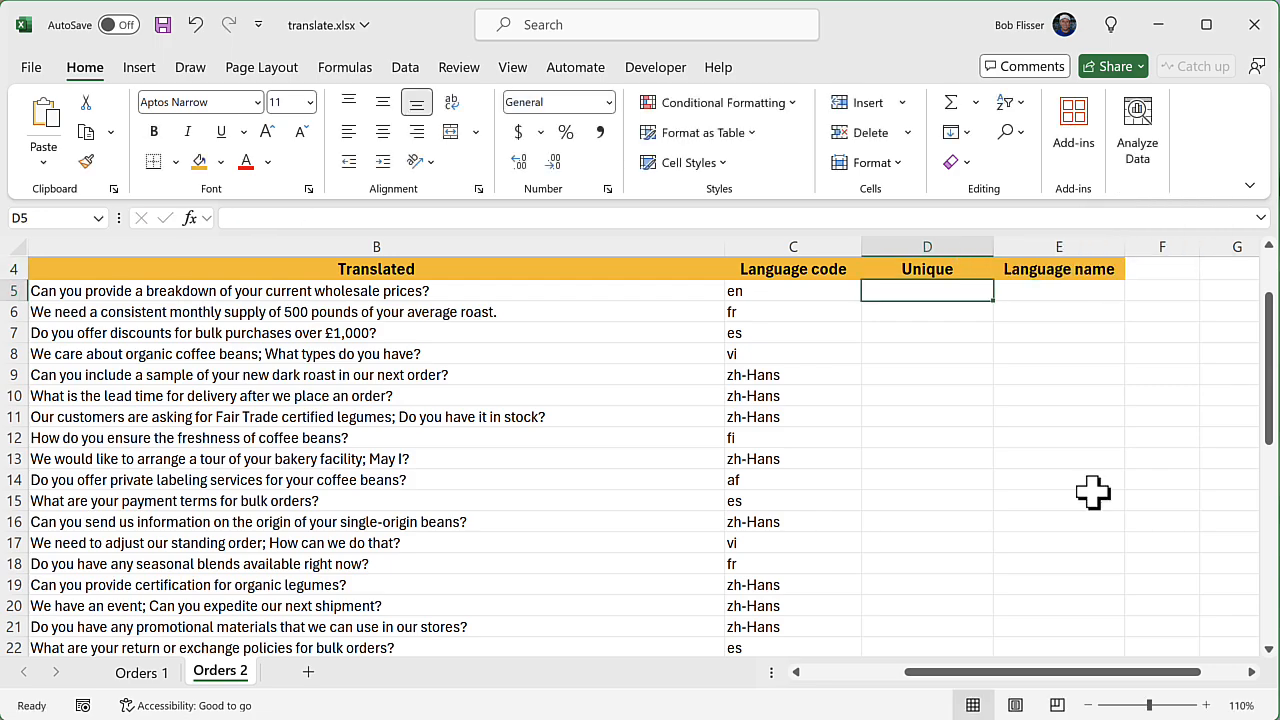
Enter =UNIQUE(C5:C44) in cell D5 to list each language code once.
{"action": "type", "text": "="}
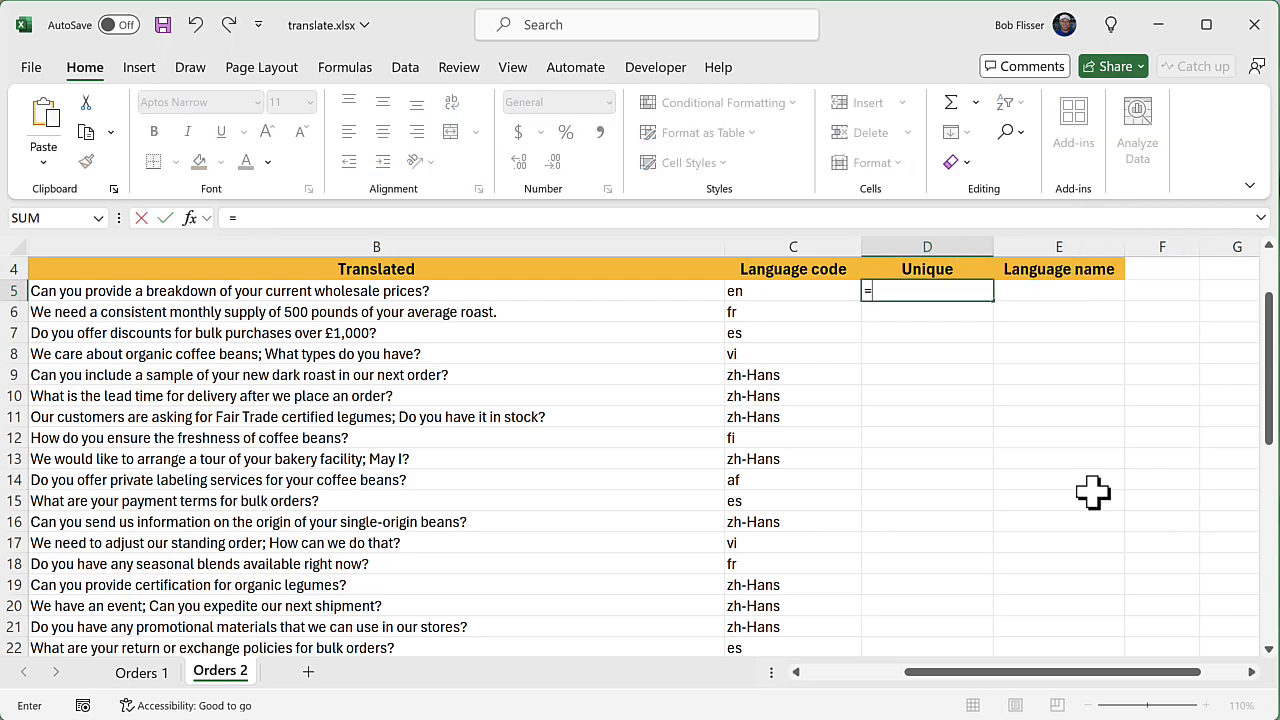
{"action": "type", "text": "uniq"}
{"action": "key", "text": "Tab"}
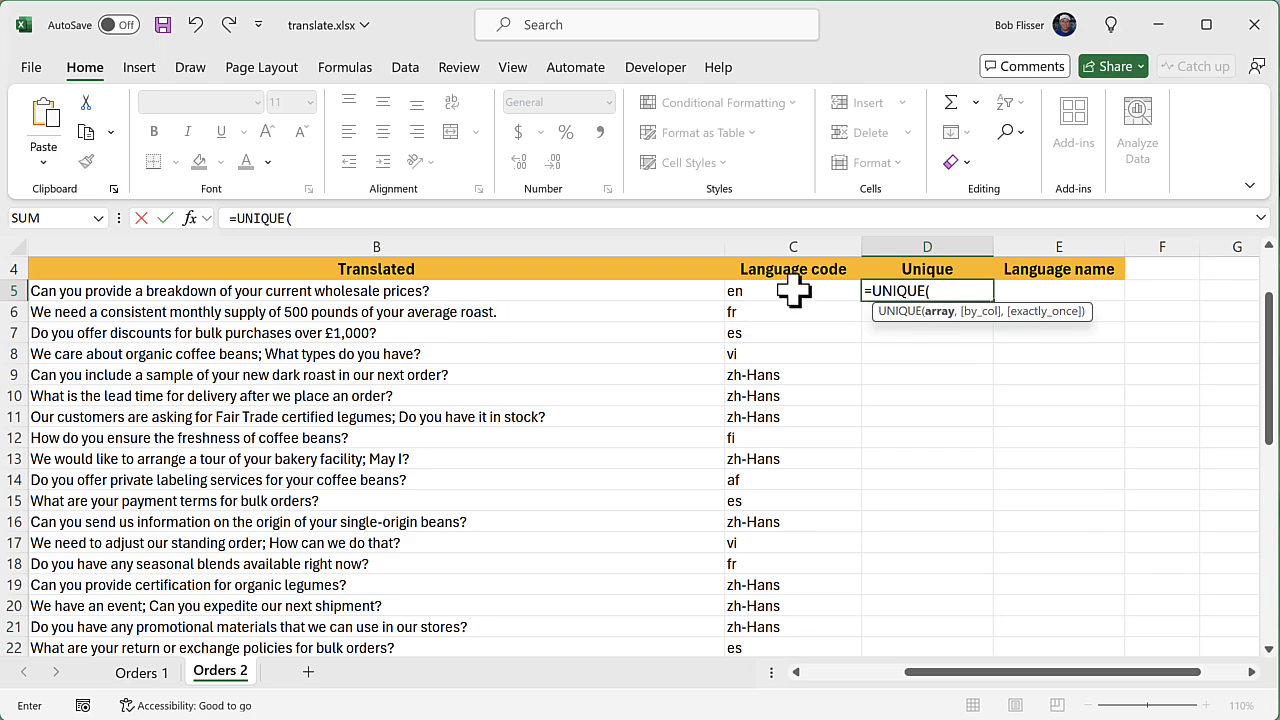
{"action": "left_click", "coordinate": [793, 290]}
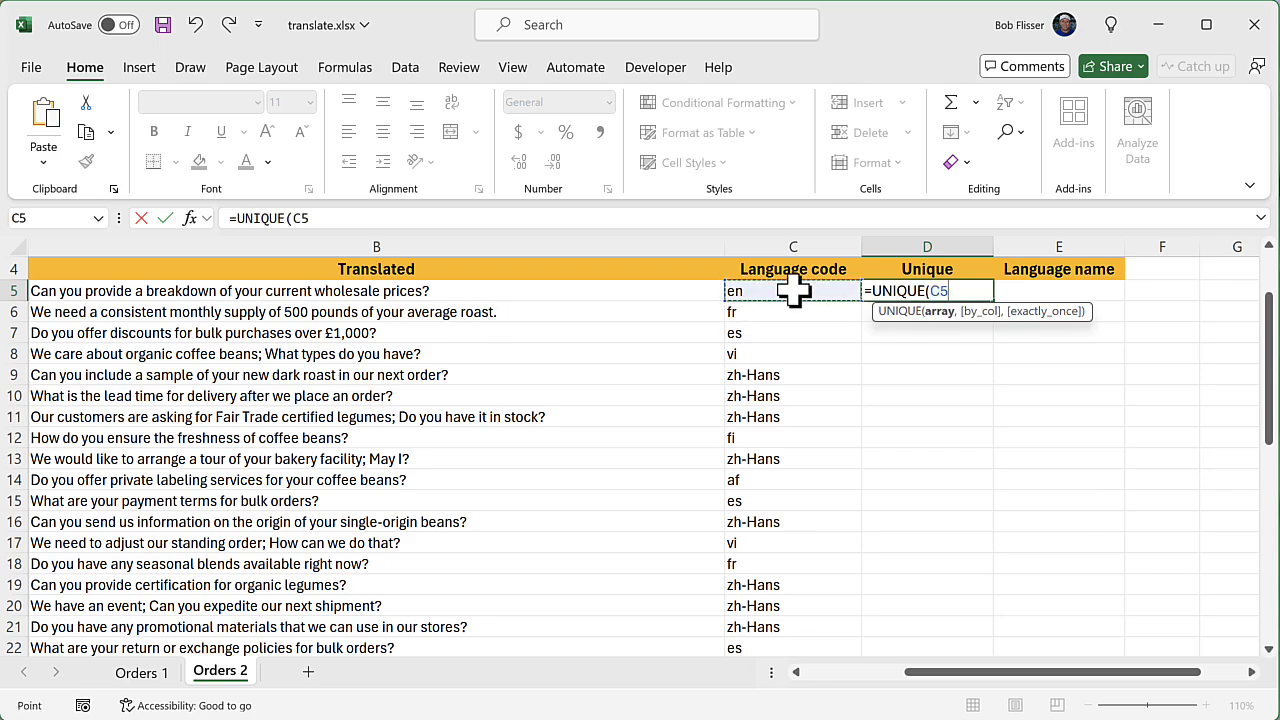
{"action": "key", "text": "ctrl+shift+Down"}
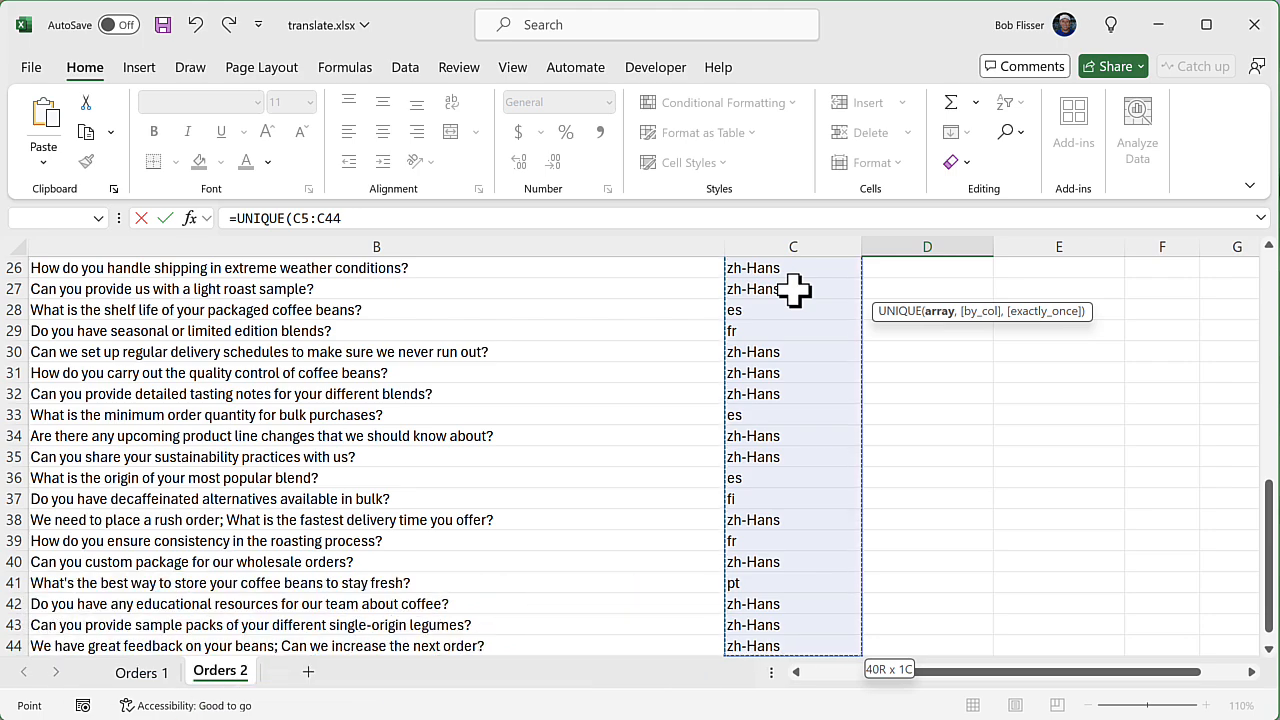
{"action": "key", "text": "Return"}
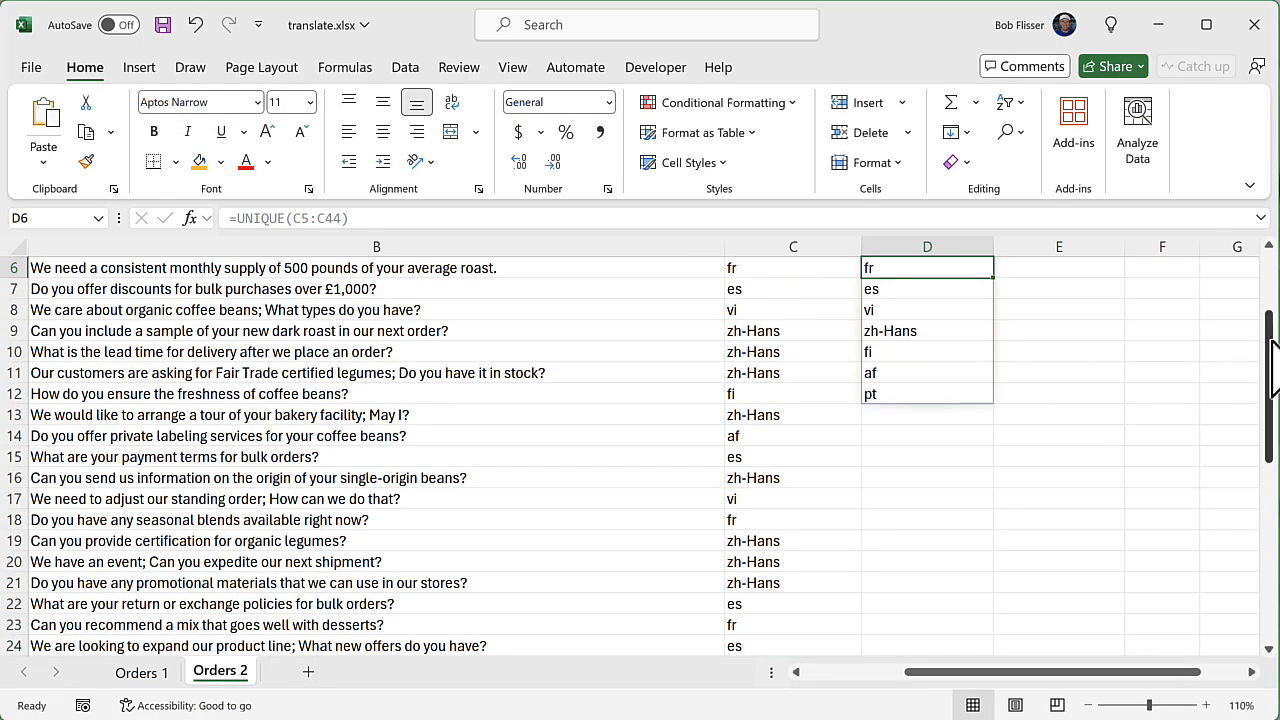
Go through the spilled list of unique language codes from D5 downward.
{"action": "left_click_drag", "start_coordinate": [1268, 345], "coordinate": [1266, 316]}
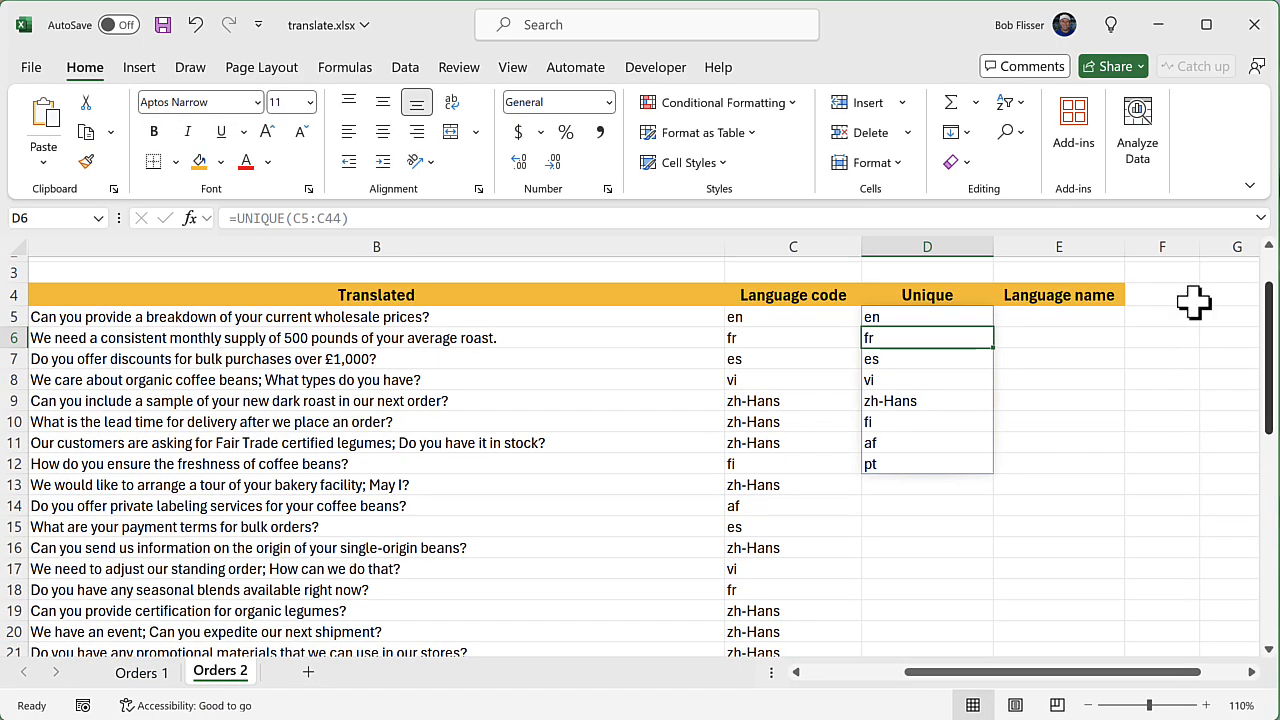
{"action": "left_click", "coordinate": [900, 316]}
{"action": "key", "text": "Down"}
{"action": "key", "text": "Down"}
{"action": "key", "text": "Down"}
{"action": "key", "text": "Down"}
{"action": "key", "text": "Down"}
{"action": "key", "text": "Down"}
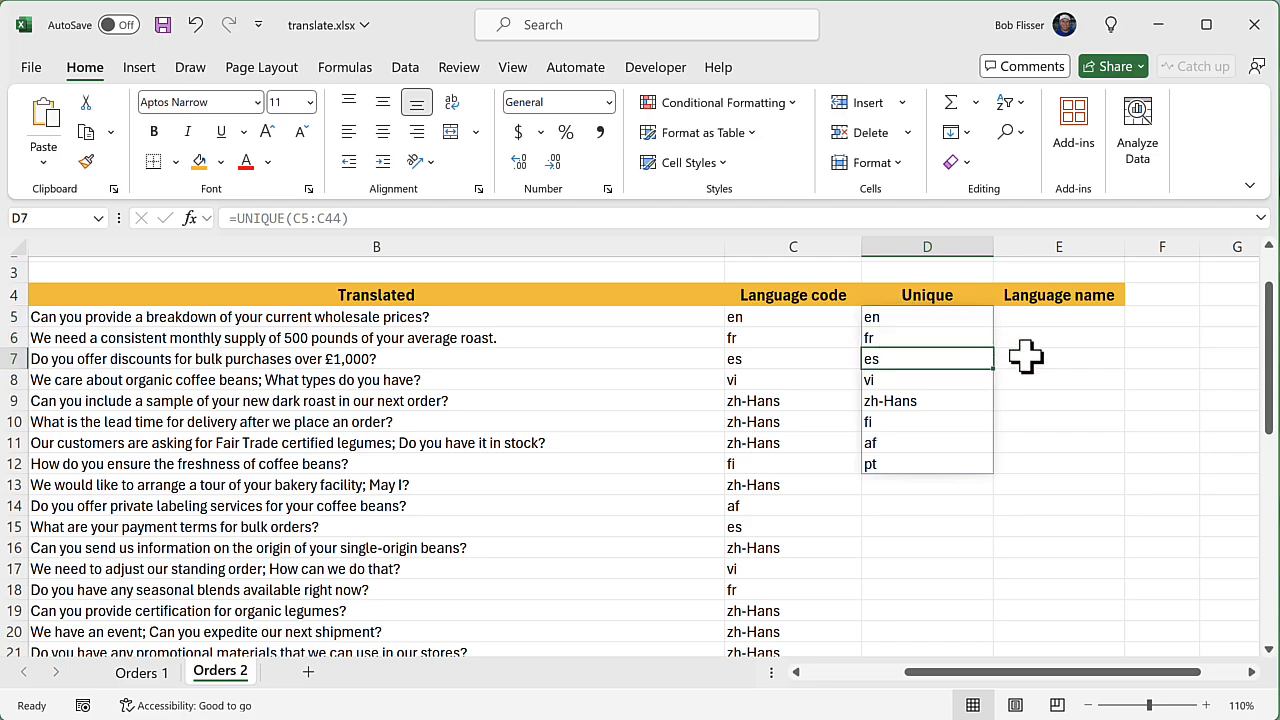
Add a new worksheet after Orders 2 and name it Lookup.
{"action": "key", "text": "Down"}
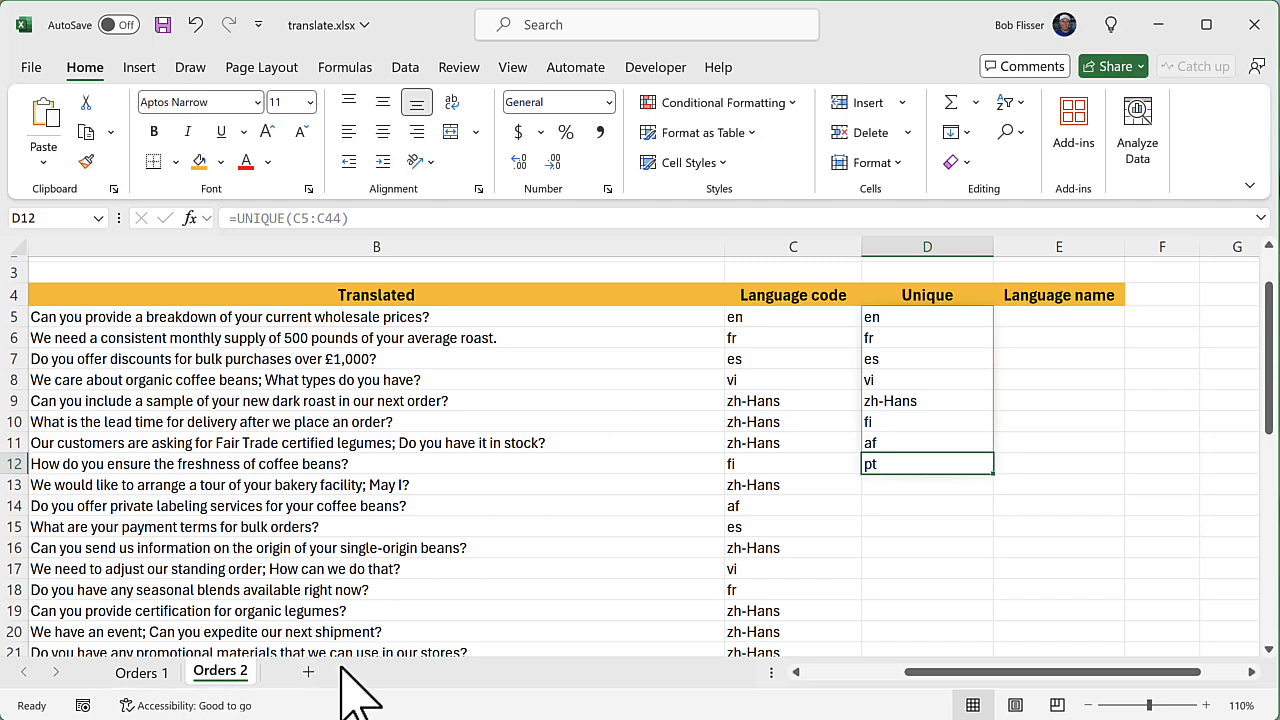
{"action": "left_click", "coordinate": [309, 673]}
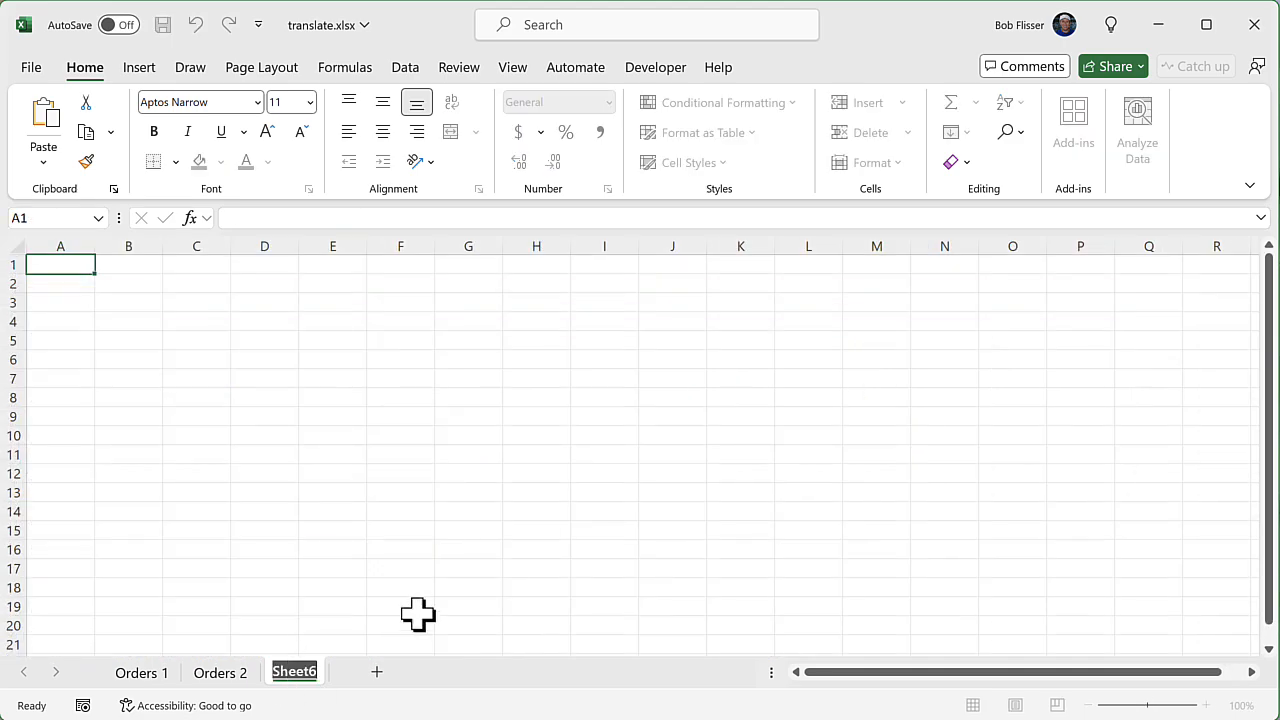
{"action": "type", "text": "Lookup"}
{"action": "key", "text": "Return"}
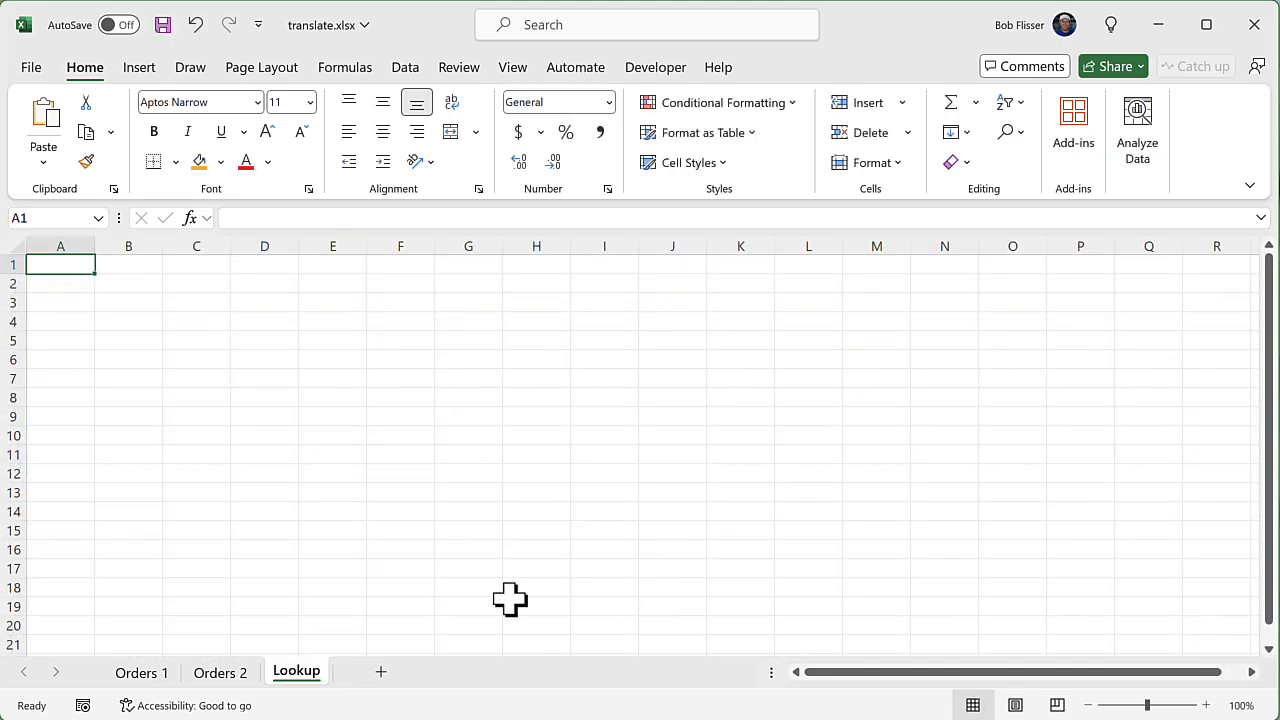
Enter the headers Code in A2 and Language name in B2 of the Lookup sheet.
{"action": "key", "text": "Down"}
{"action": "scroll", "coordinate": [616, 415], "scroll_direction": "up", "scroll_amount": 2}
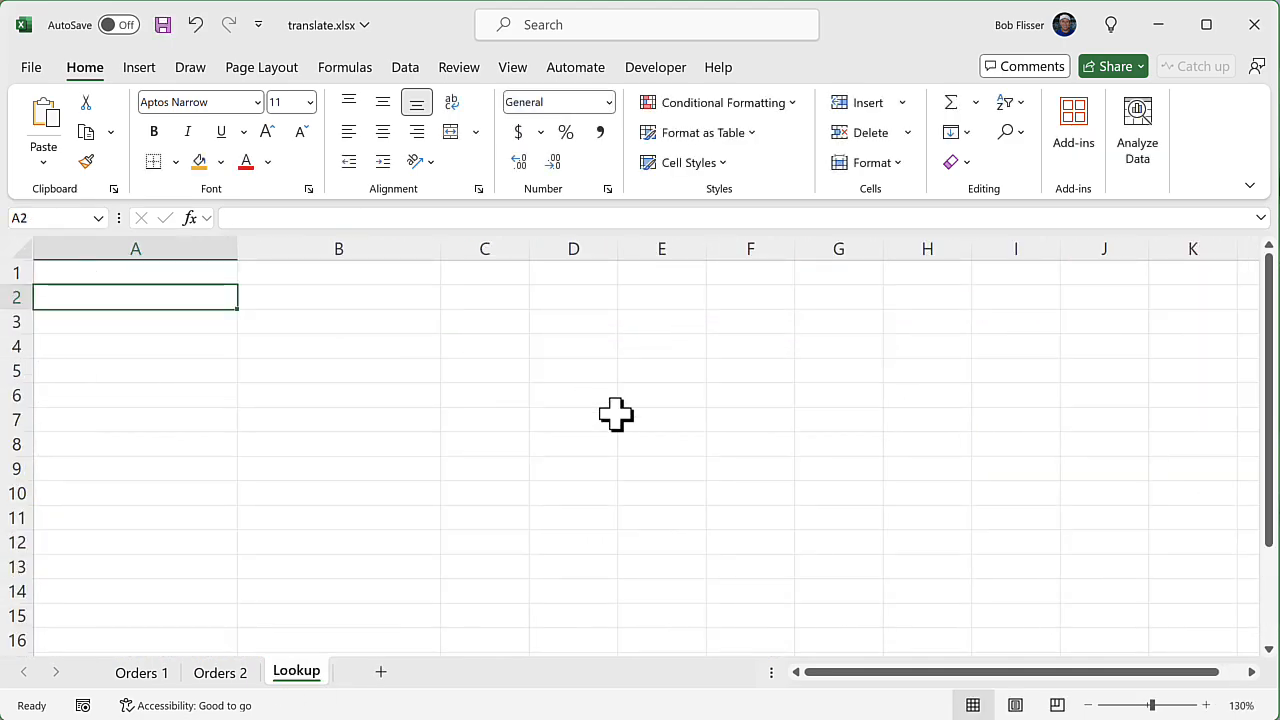
{"action": "type", "text": "Code"}
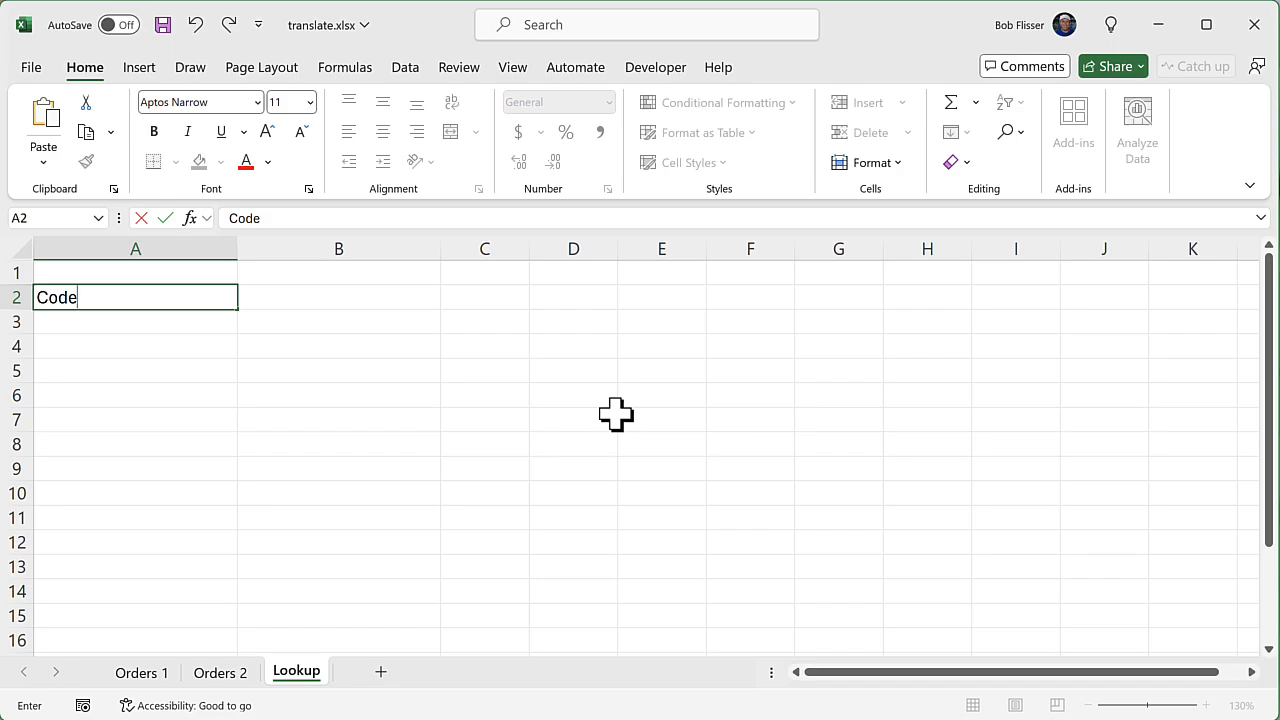
{"action": "key", "text": "Tab"}
{"action": "type", "text": "Language na"}
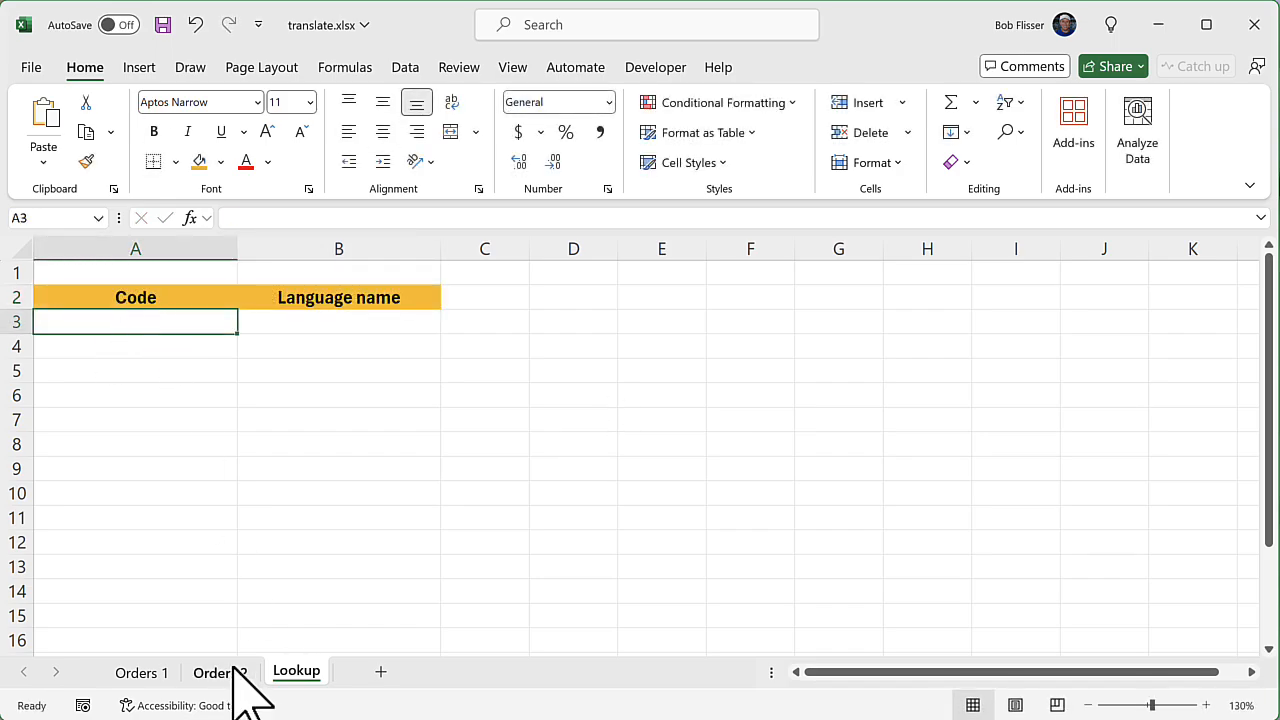
Copy the unique codes in D5:D12 of Orders 2 and paste them as values from A3 on the Lookup sheet.
{"action": "left_click", "coordinate": [238, 674]}
{"action": "left_click_drag", "start_coordinate": [923, 318], "coordinate": [935, 464]}
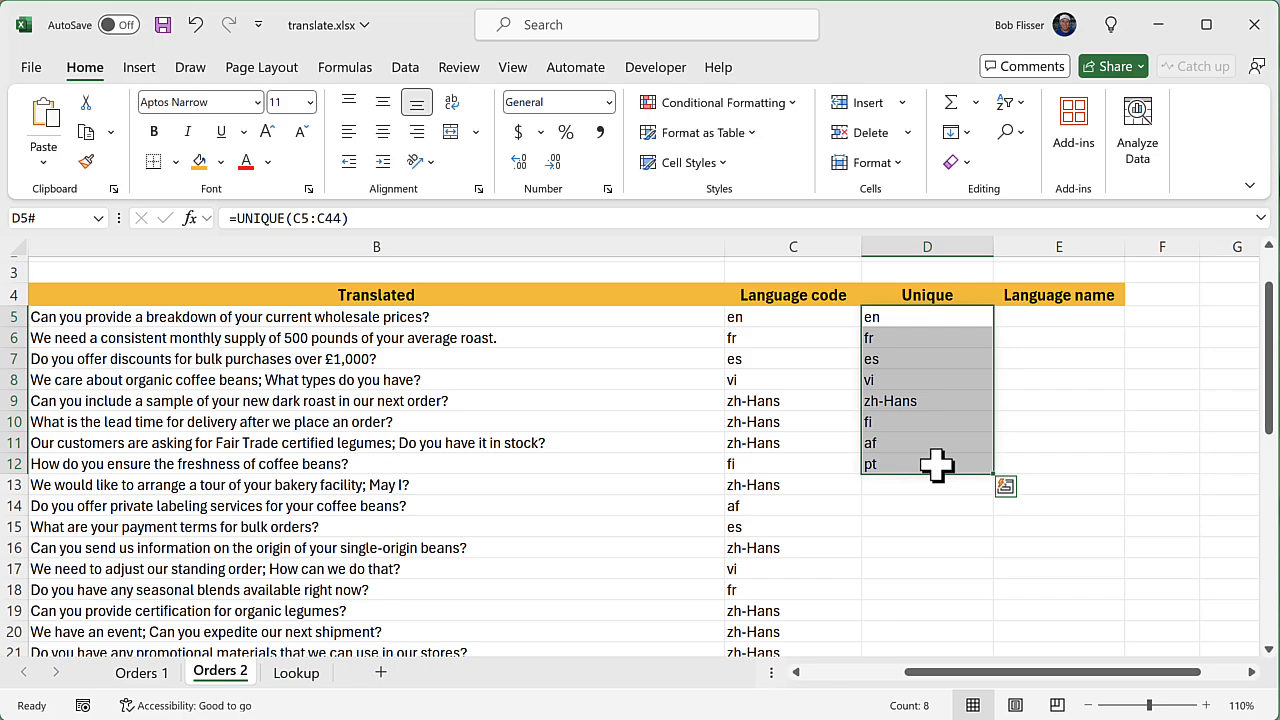
{"action": "key", "text": "ctrl+c"}
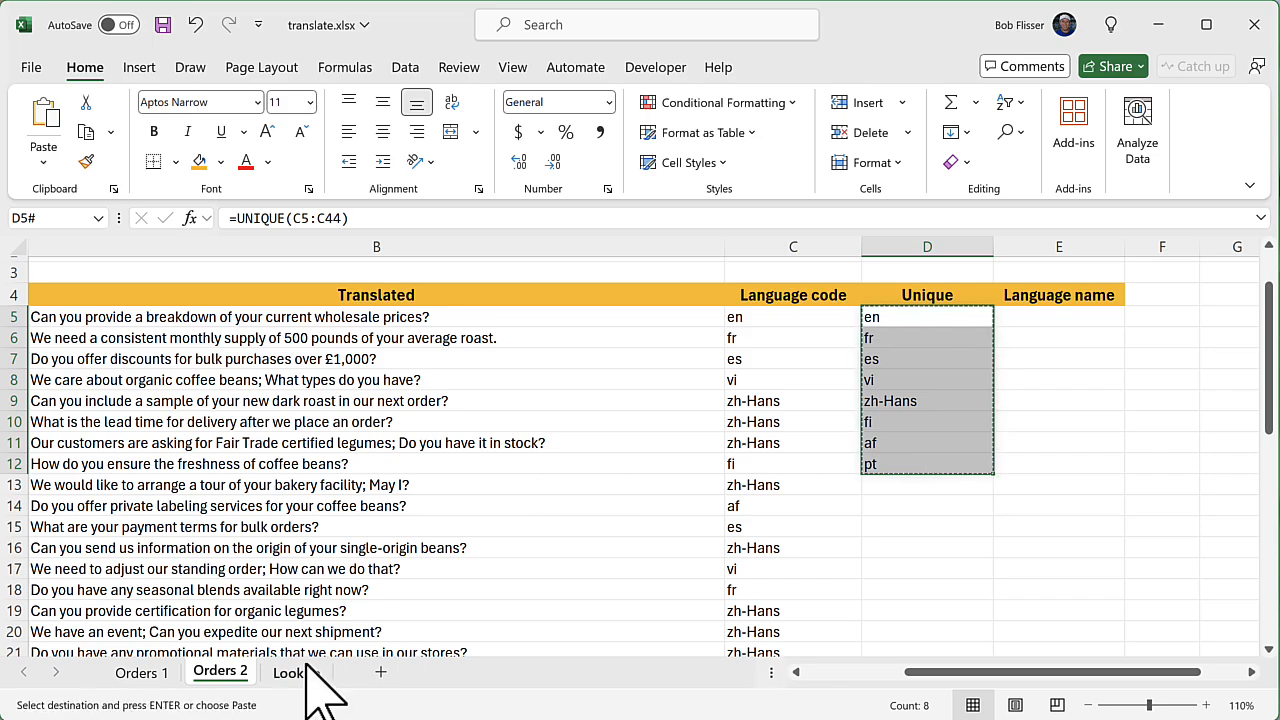
{"action": "left_click", "coordinate": [303, 673]}
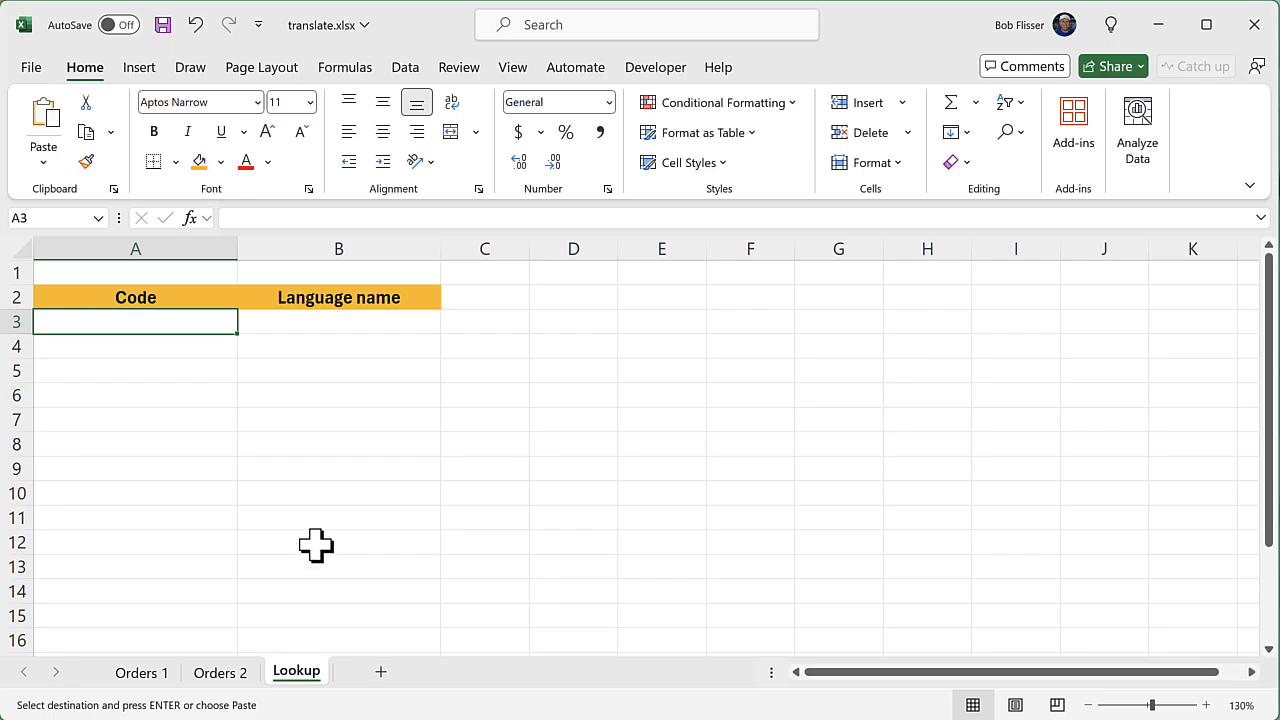
{"action": "left_click", "coordinate": [45, 161]}
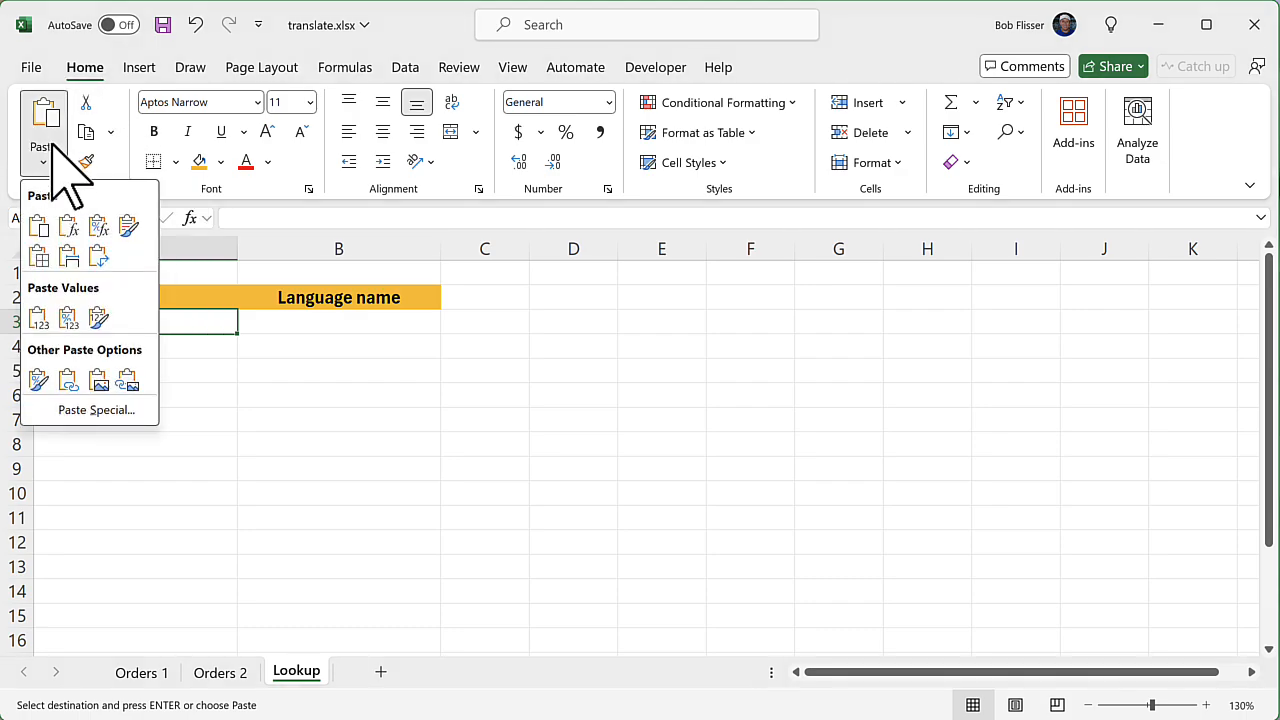
{"action": "left_click", "coordinate": [38, 318]}
{"action": "left_click", "coordinate": [143, 326]}
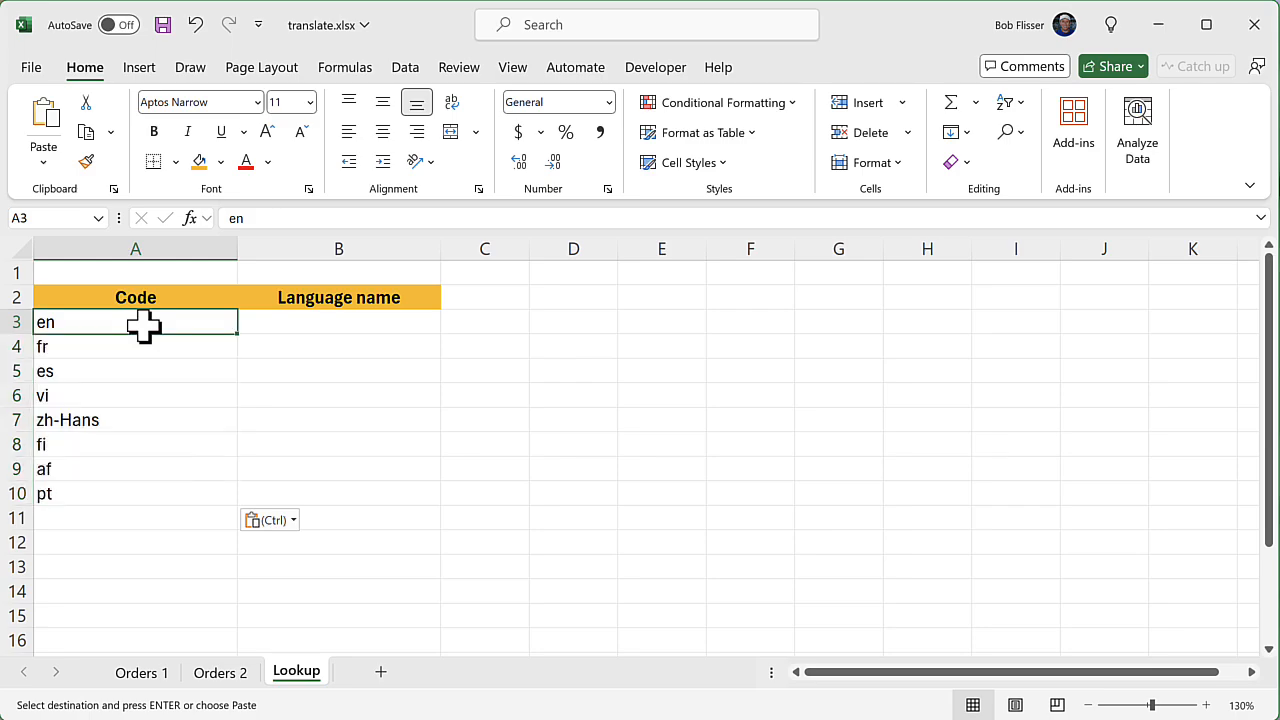
{"action": "left_click", "coordinate": [157, 400]}
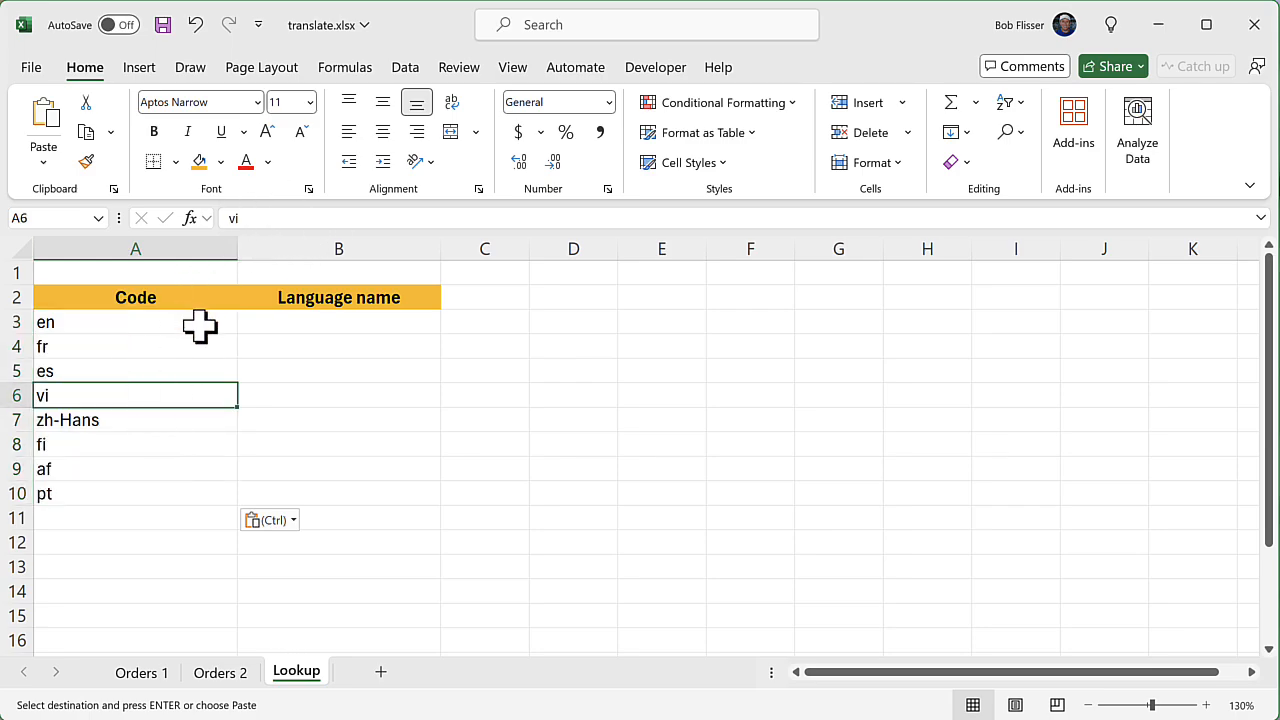
Fill B3:B10 with English, French, Spanish, Vietnamese, Chinese, Finnish, Afrikaans and Portuguese to match the codes.
{"action": "left_click", "coordinate": [322, 326]}
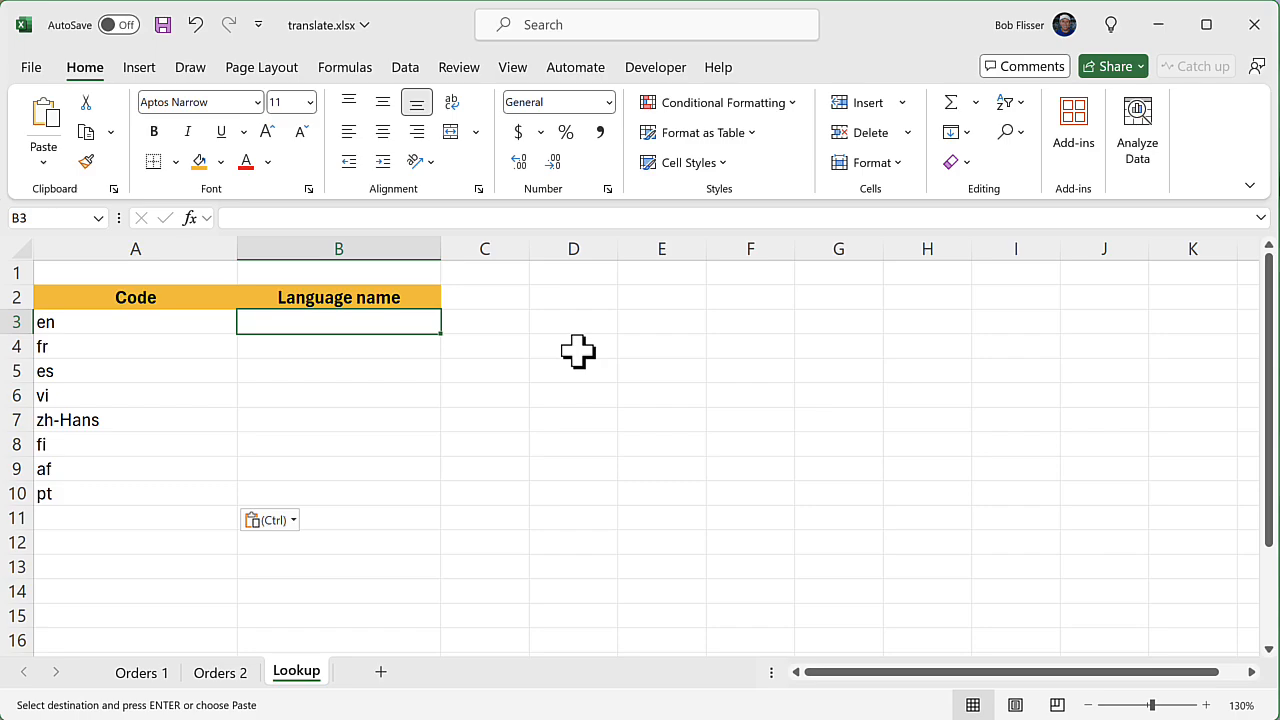
{"action": "key", "text": "Return"}
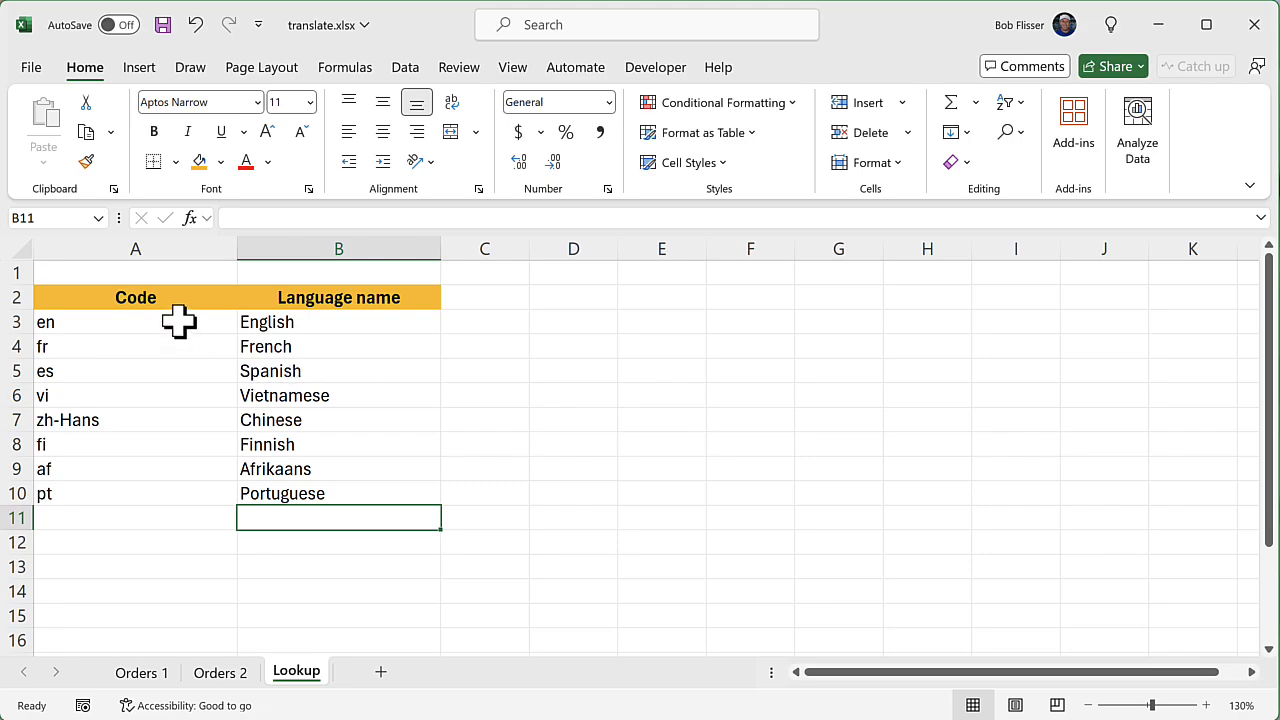
Define the name code for the list of language codes in A3:A10.
{"action": "left_click_drag", "start_coordinate": [179, 320], "coordinate": [162, 492]}
{"action": "left_click", "coordinate": [57, 218]}
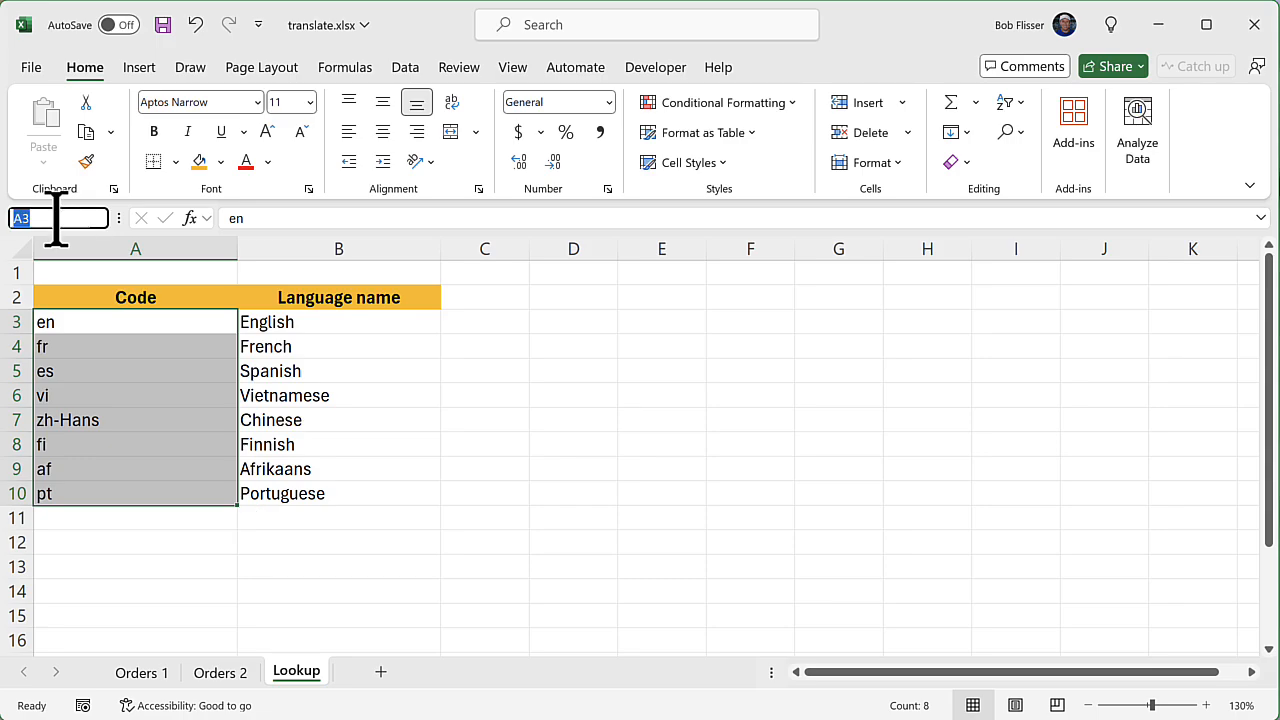
{"action": "type", "text": "code"}
{"action": "key", "text": "Return"}
Define the name language_name for the language names in B3:B10.
{"action": "left_click_drag", "start_coordinate": [315, 321], "coordinate": [337, 493]}
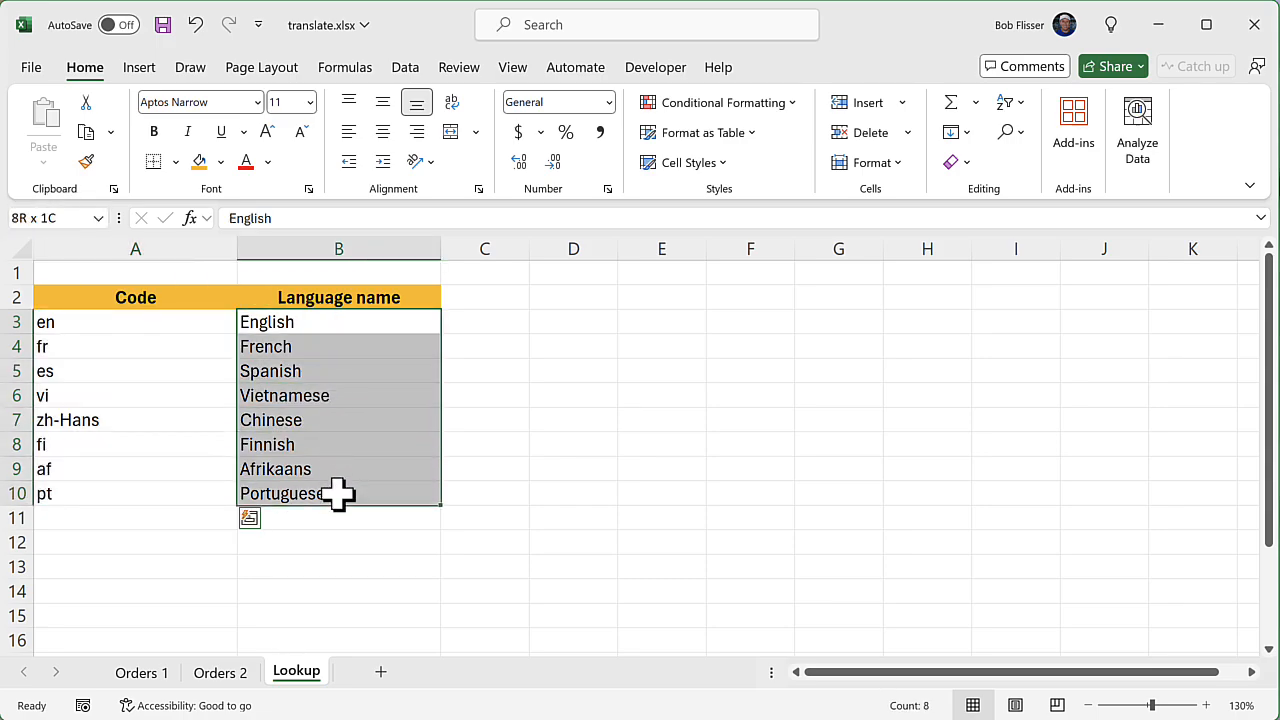
{"action": "left_click", "coordinate": [47, 218]}
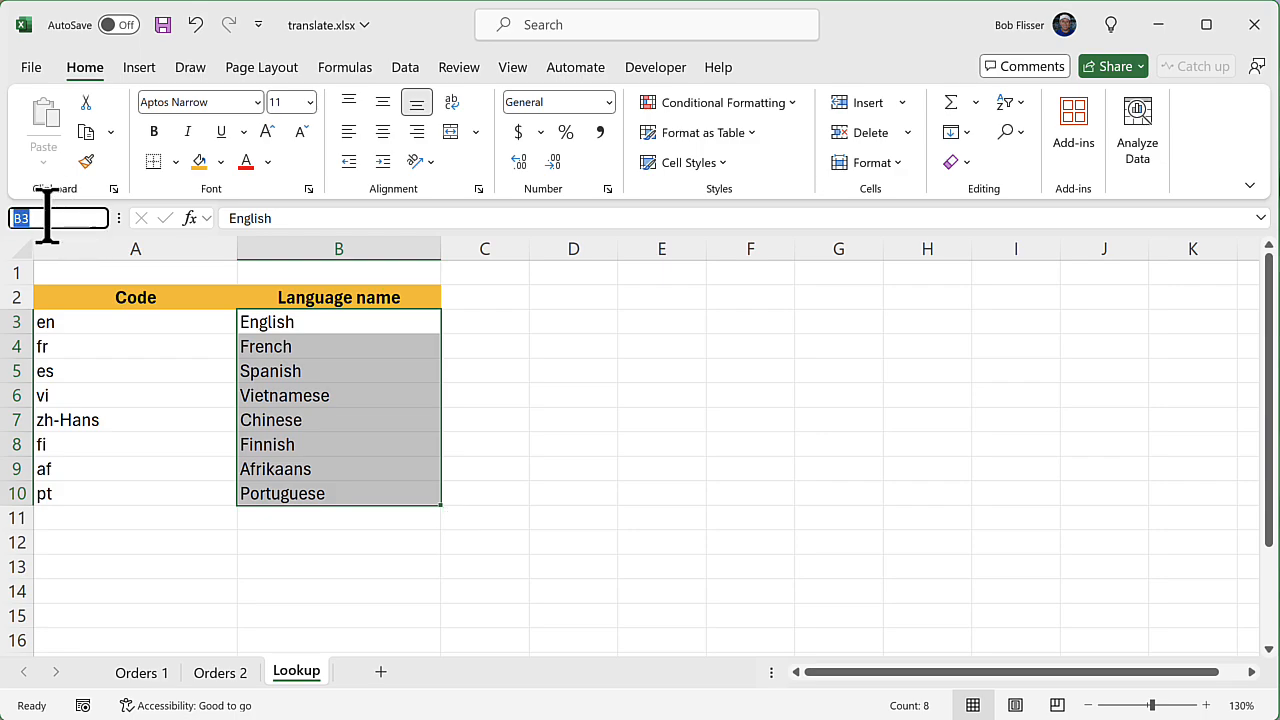
{"action": "type", "text": "language_n"}
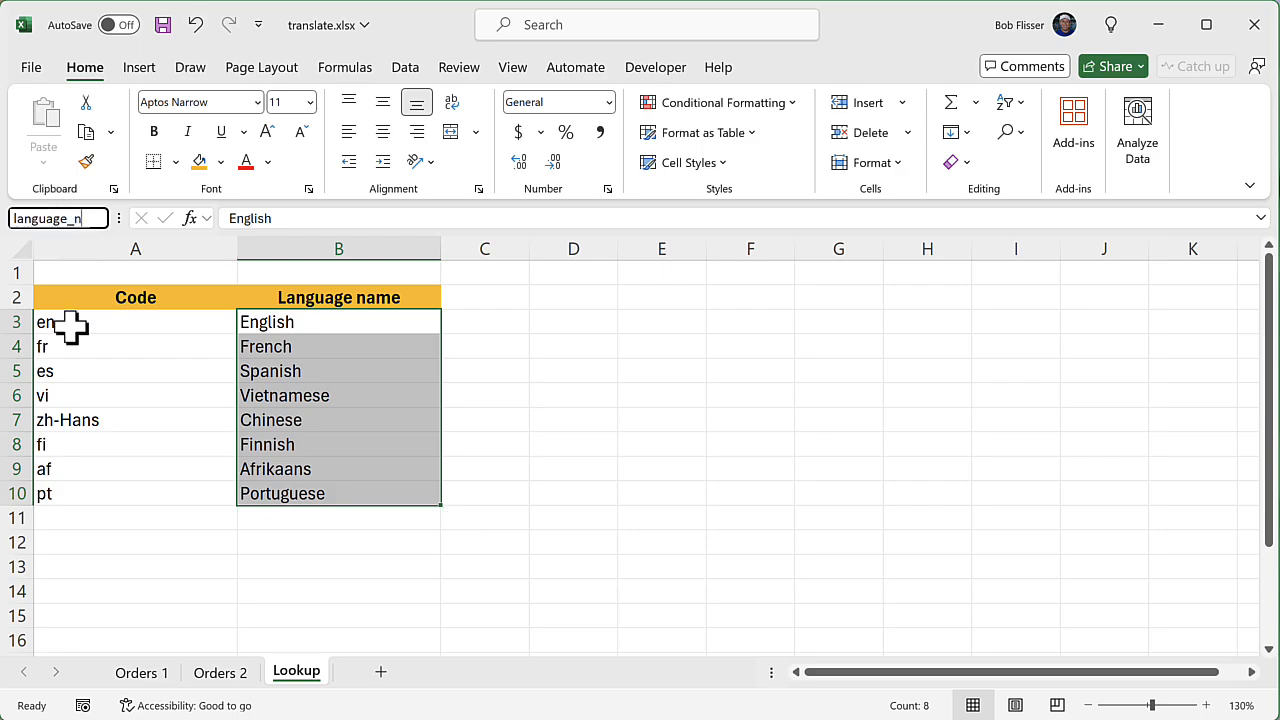
{"action": "type", "text": "ame"}
{"action": "key", "text": "Return"}
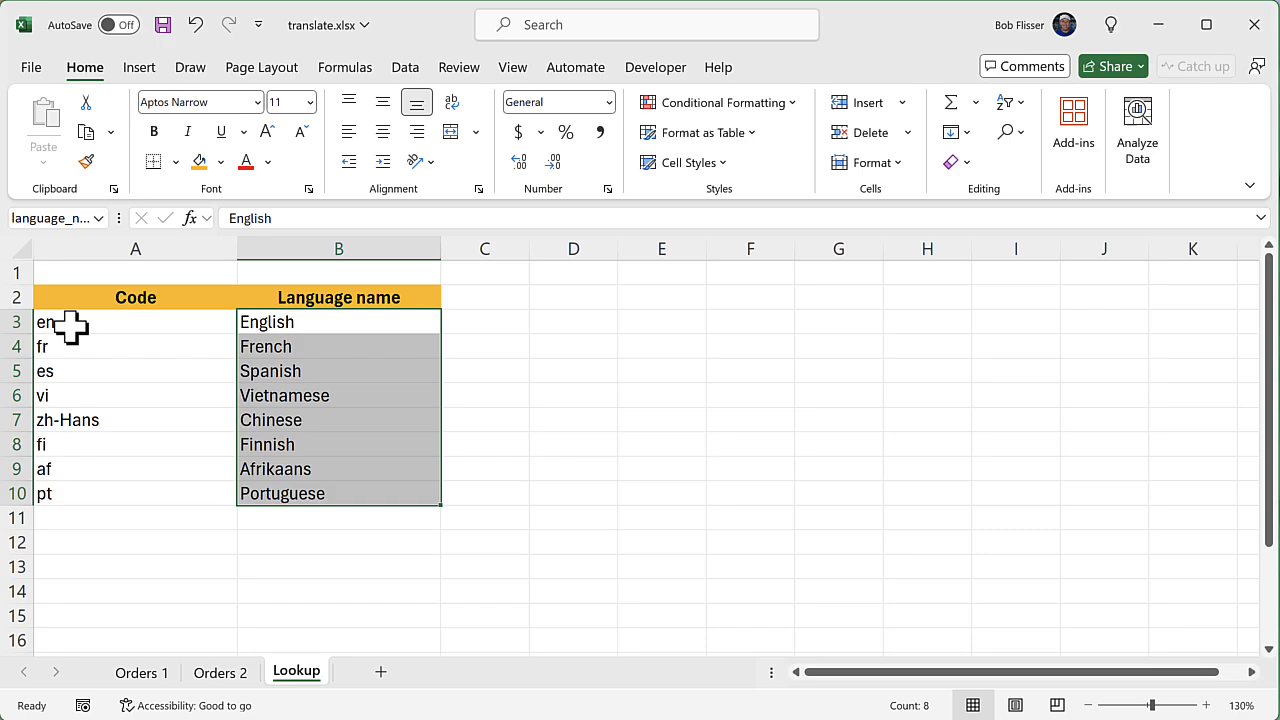
{"action": "left_click", "coordinate": [137, 330]}
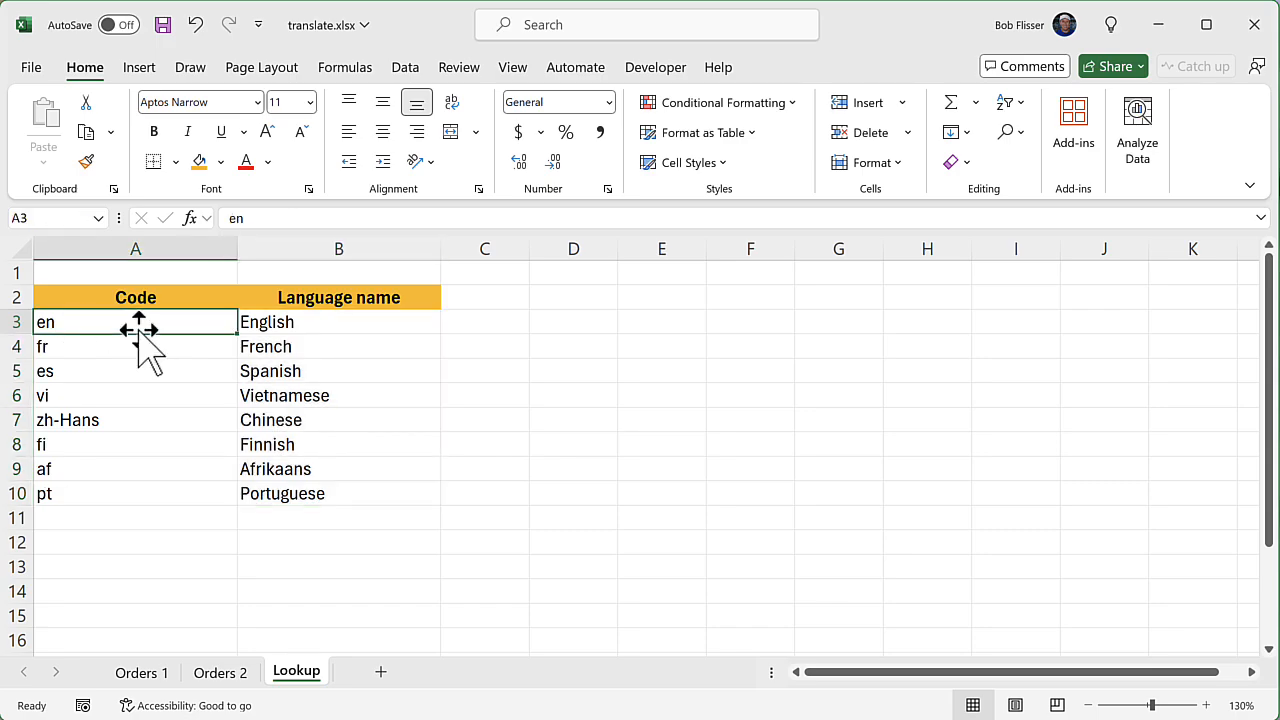
Start an XLOOKUP formula in E5 of Orders 2 with C5 as the lookup value.
{"action": "left_click", "coordinate": [232, 676]}
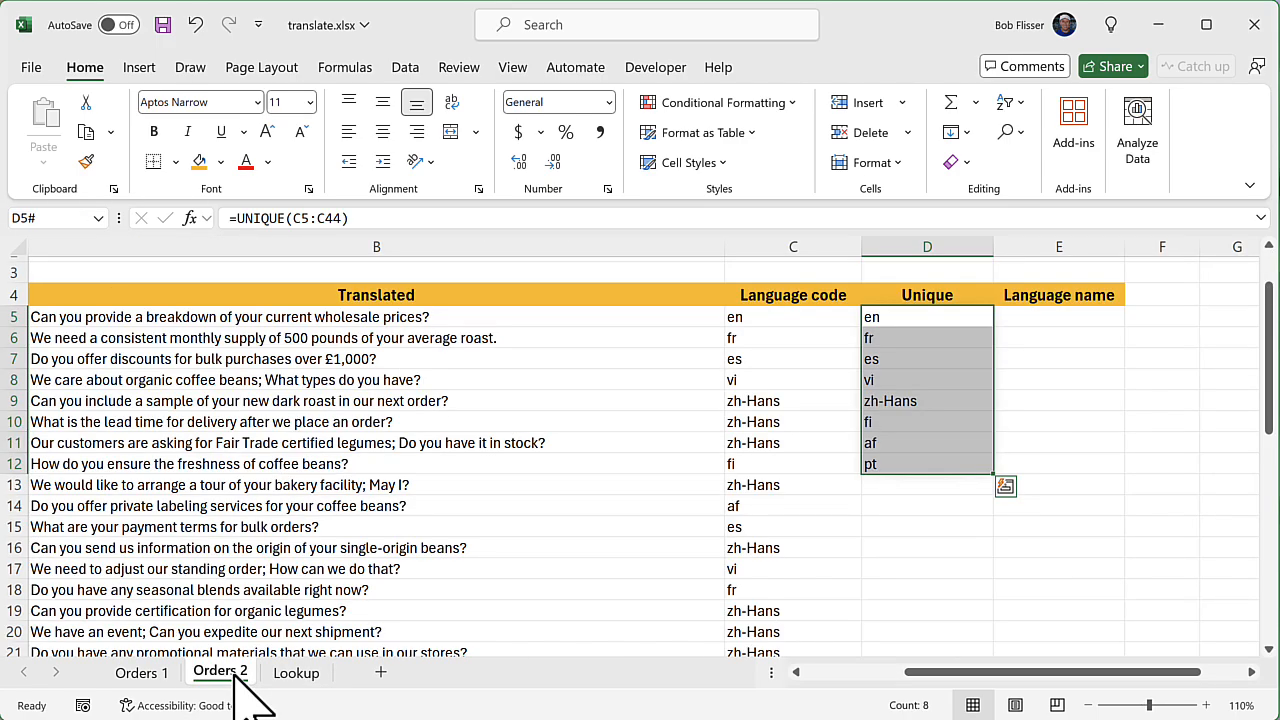
{"action": "left_click", "coordinate": [1078, 316]}
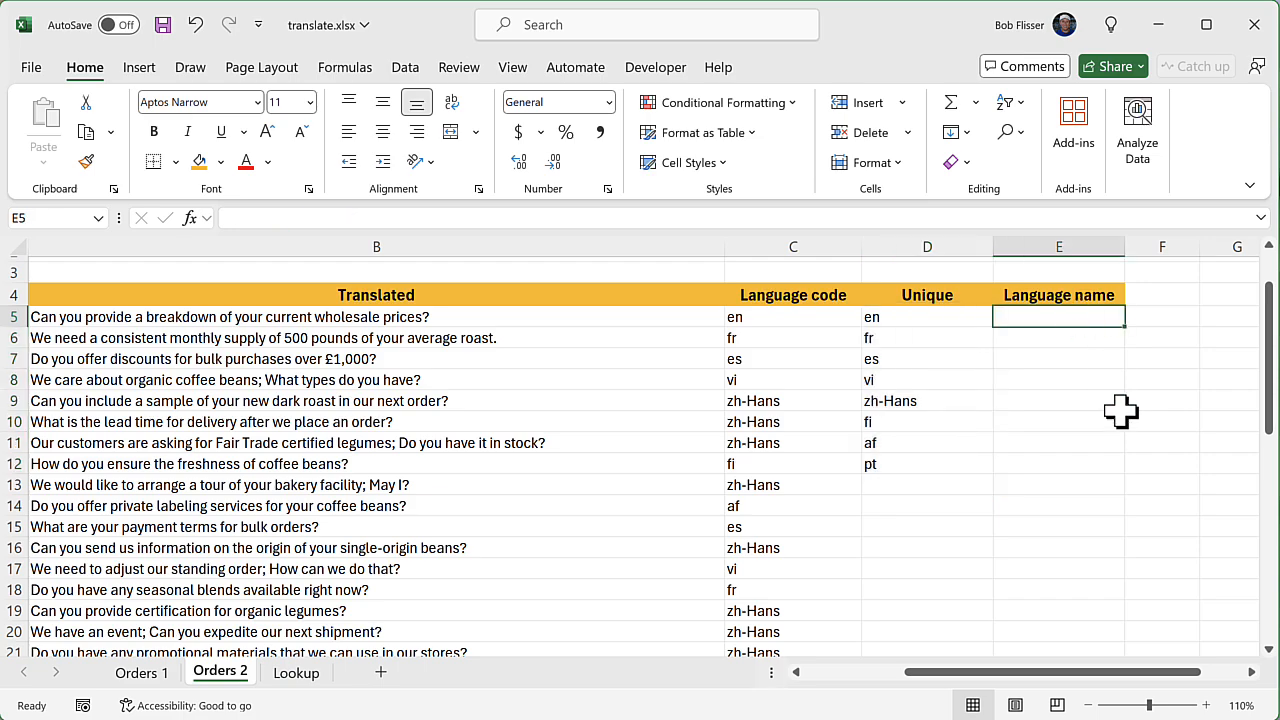
{"action": "type", "text": "="}
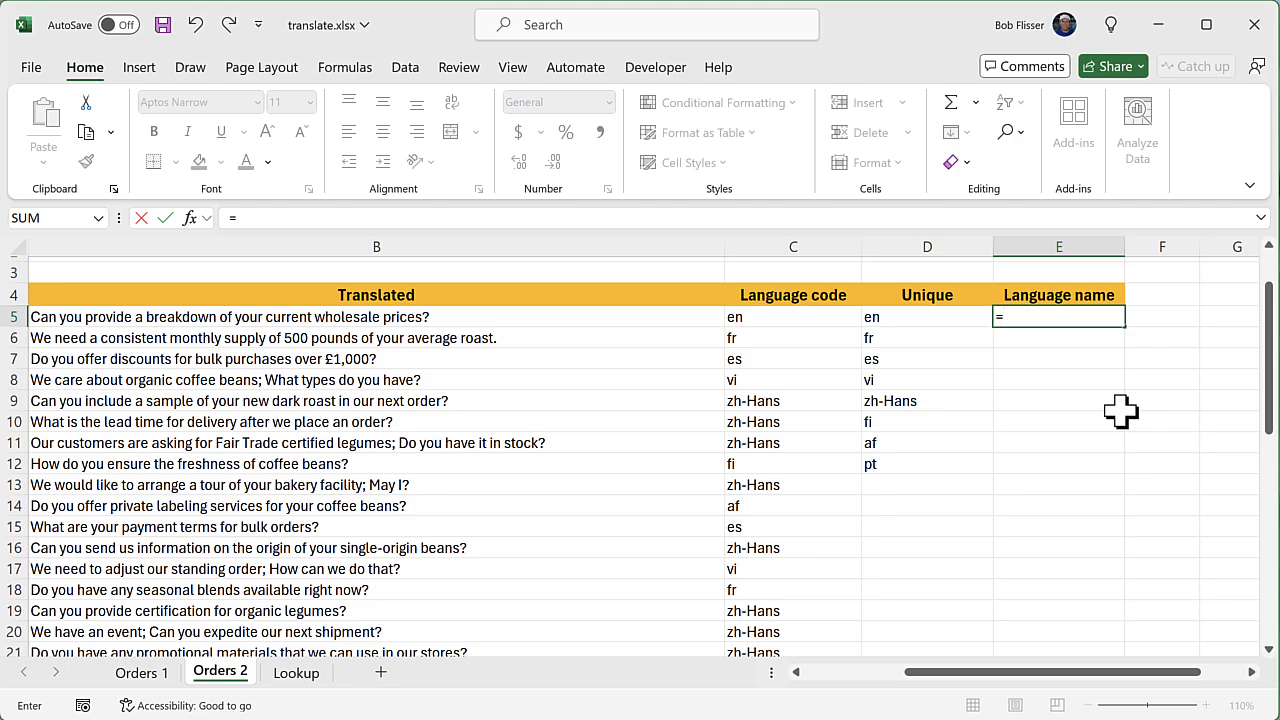
{"action": "type", "text": "xlo"}
{"action": "key", "text": "Tab"}
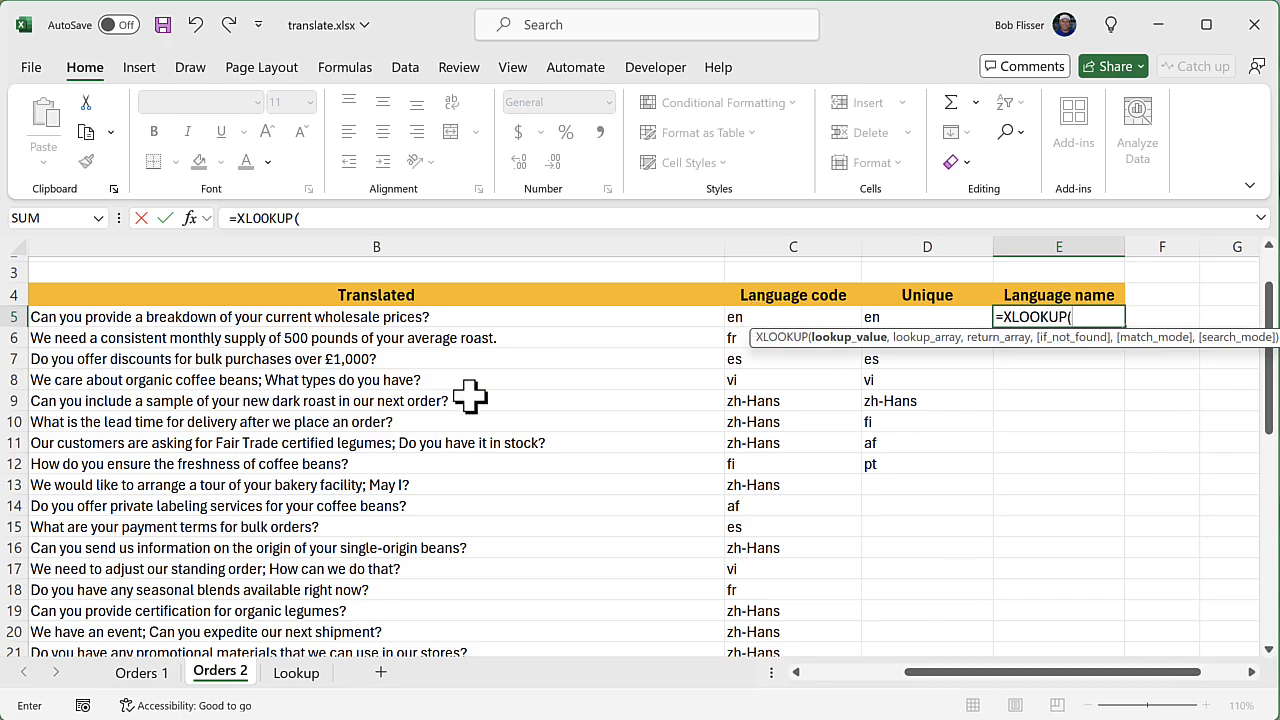
{"action": "left_click", "coordinate": [797, 316]}
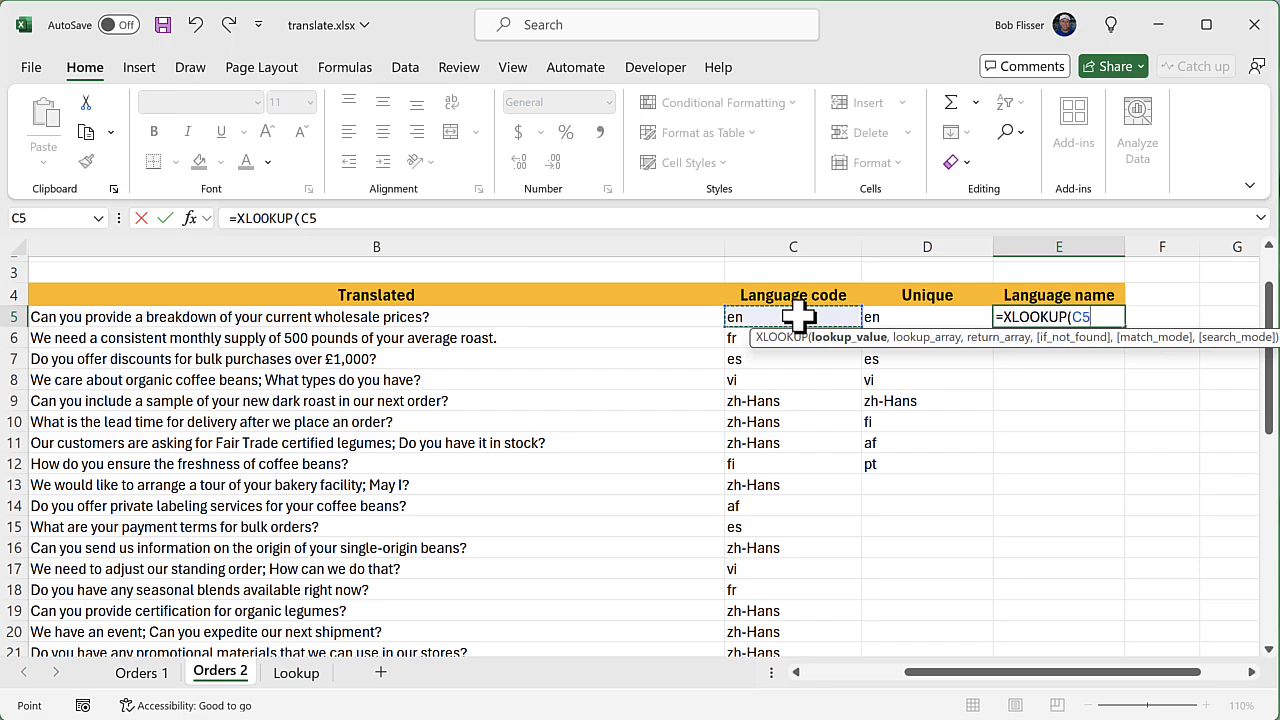
{"action": "type", "text": ","}
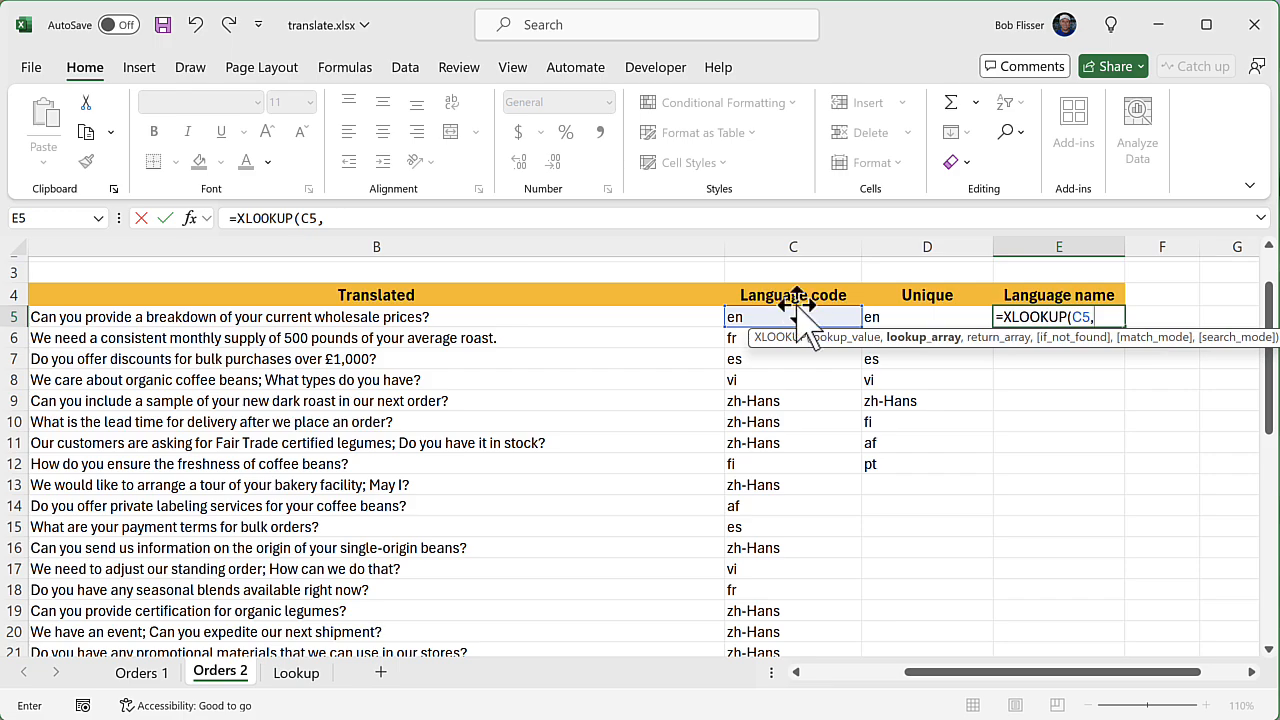
Insert the named range code as the lookup array and language_name as the return array of the XLOOKUP.
{"action": "left_click", "coordinate": [344, 68]}
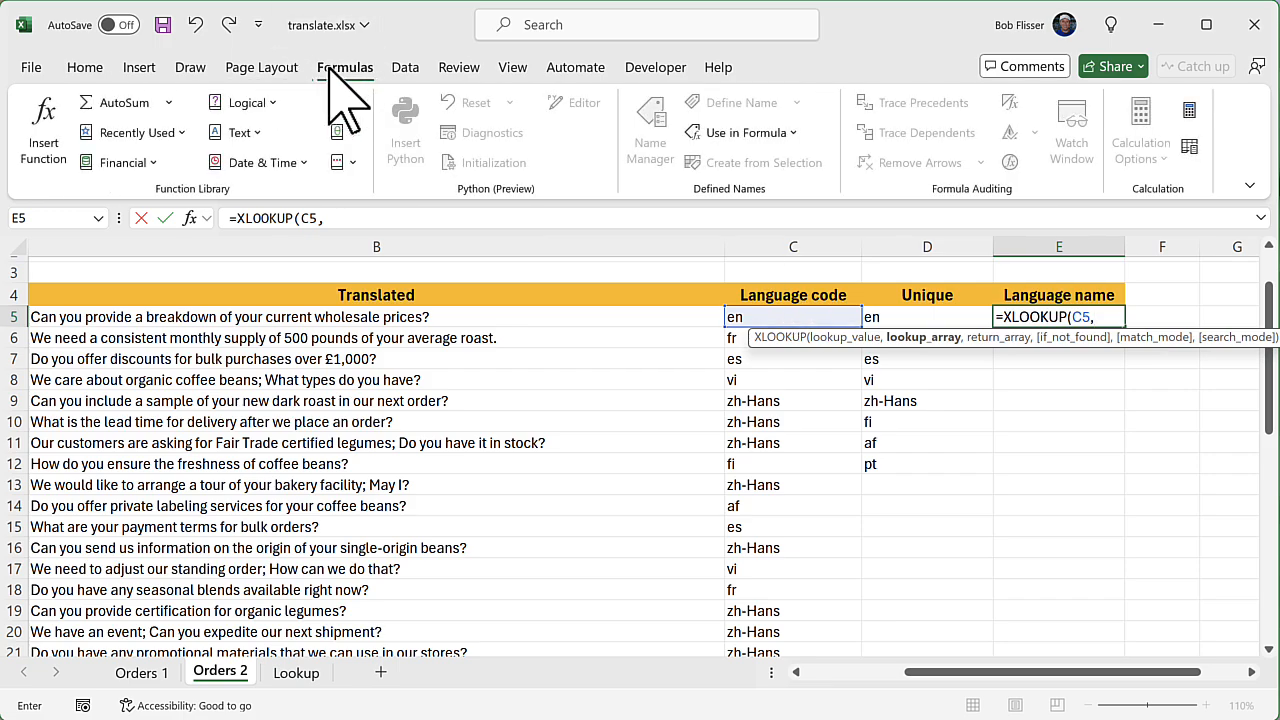
{"action": "left_click", "coordinate": [793, 135]}
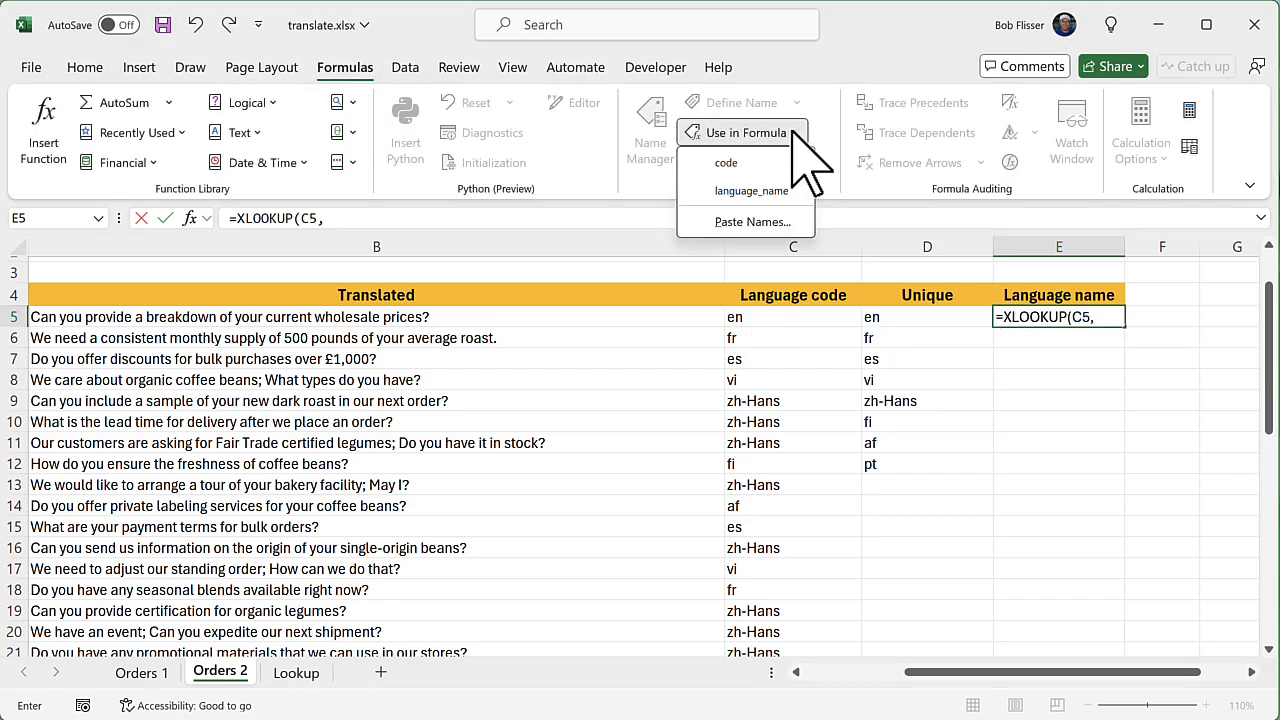
{"action": "left_click", "coordinate": [742, 164]}
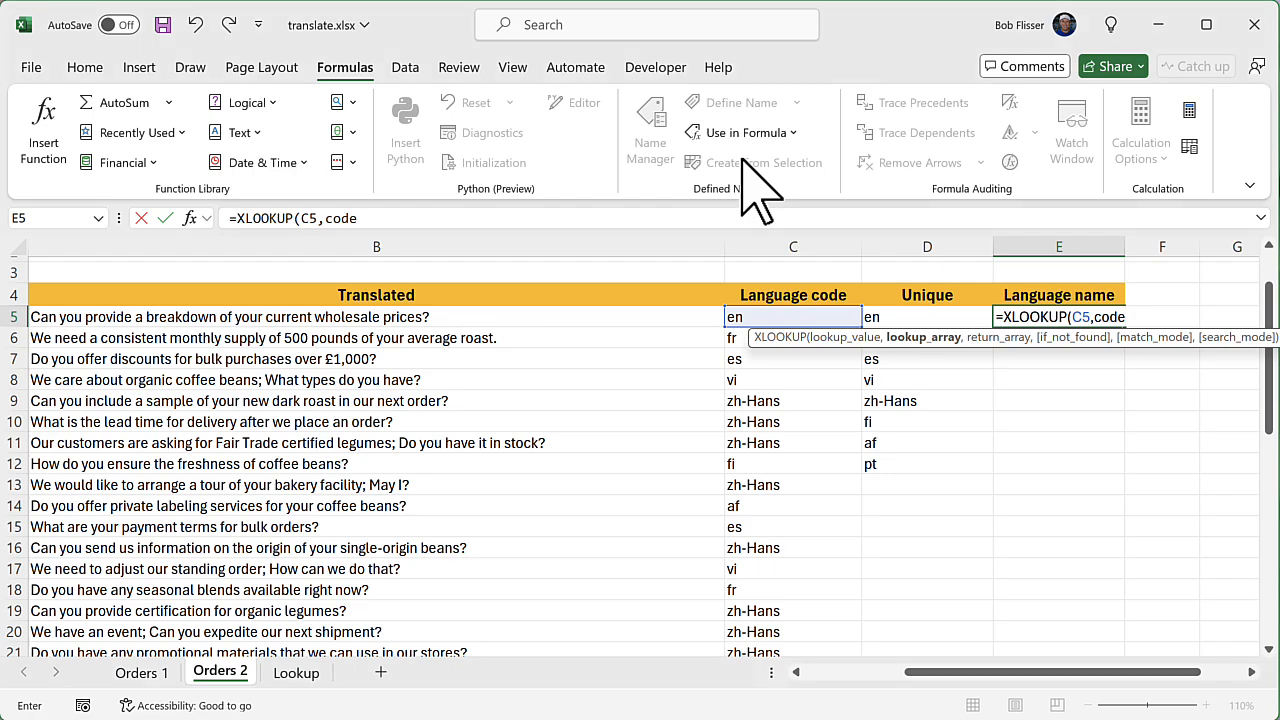
{"action": "type", "text": ","}
{"action": "left_click", "coordinate": [790, 133]}
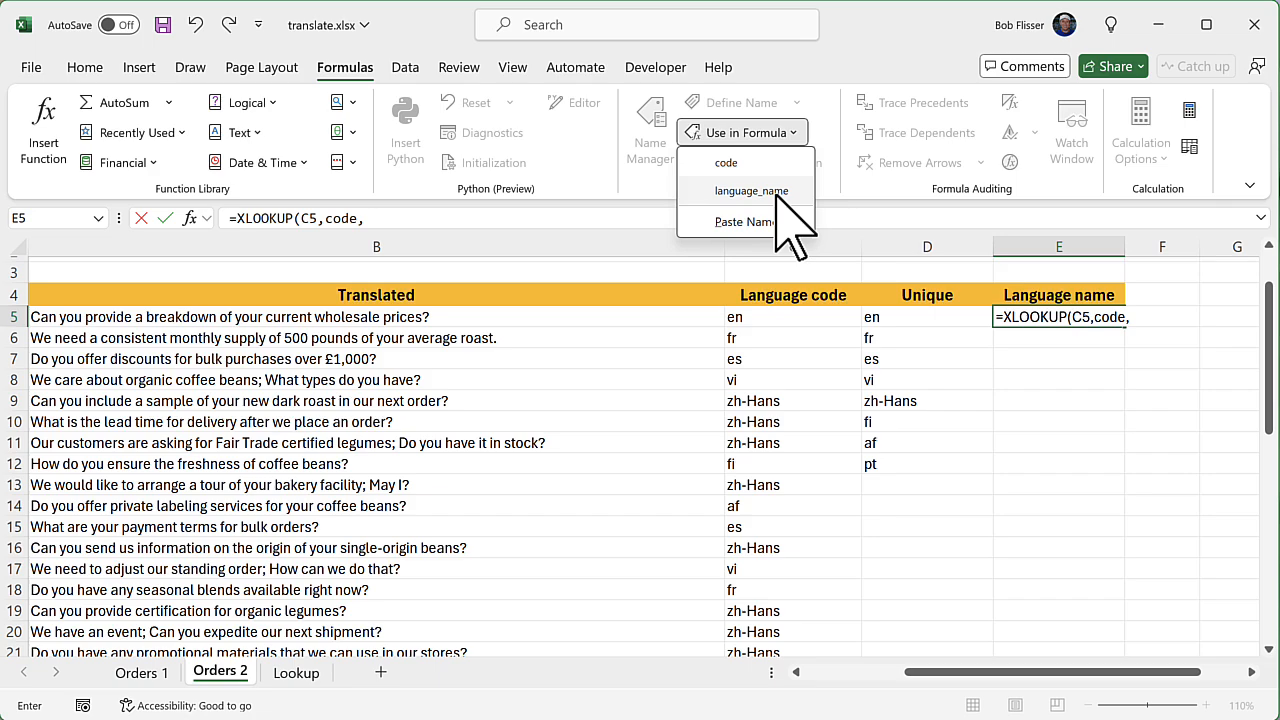
{"action": "left_click", "coordinate": [777, 192]}
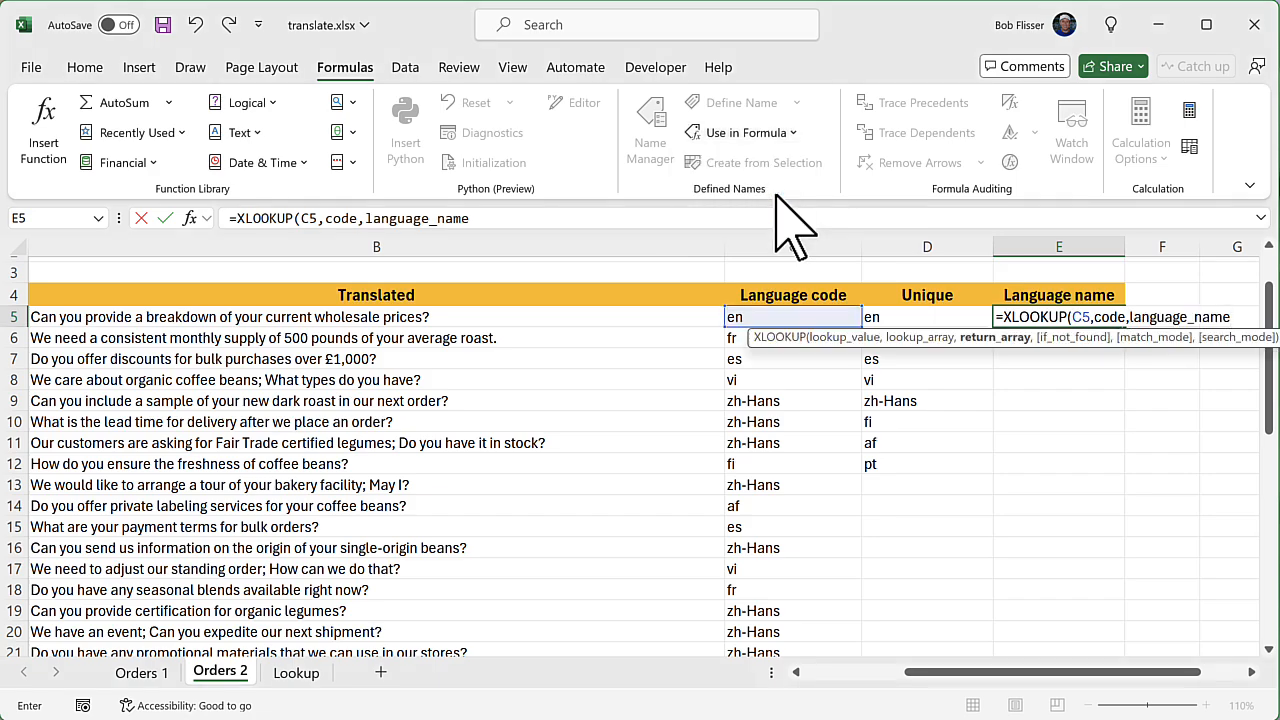
Set "Not found" as the XLOOKUP's if_not_found value and complete the formula in E5.
{"action": "type", "text": ","}
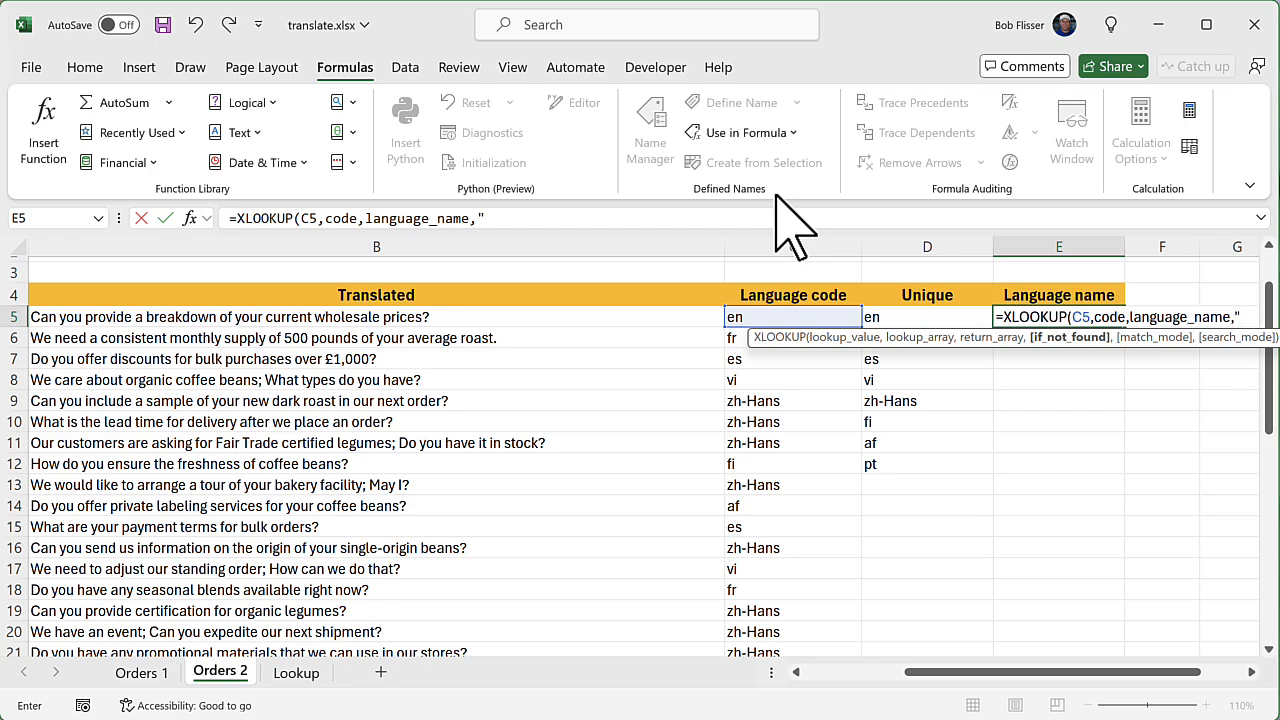
{"action": "type", "text": "\"Not fo"}
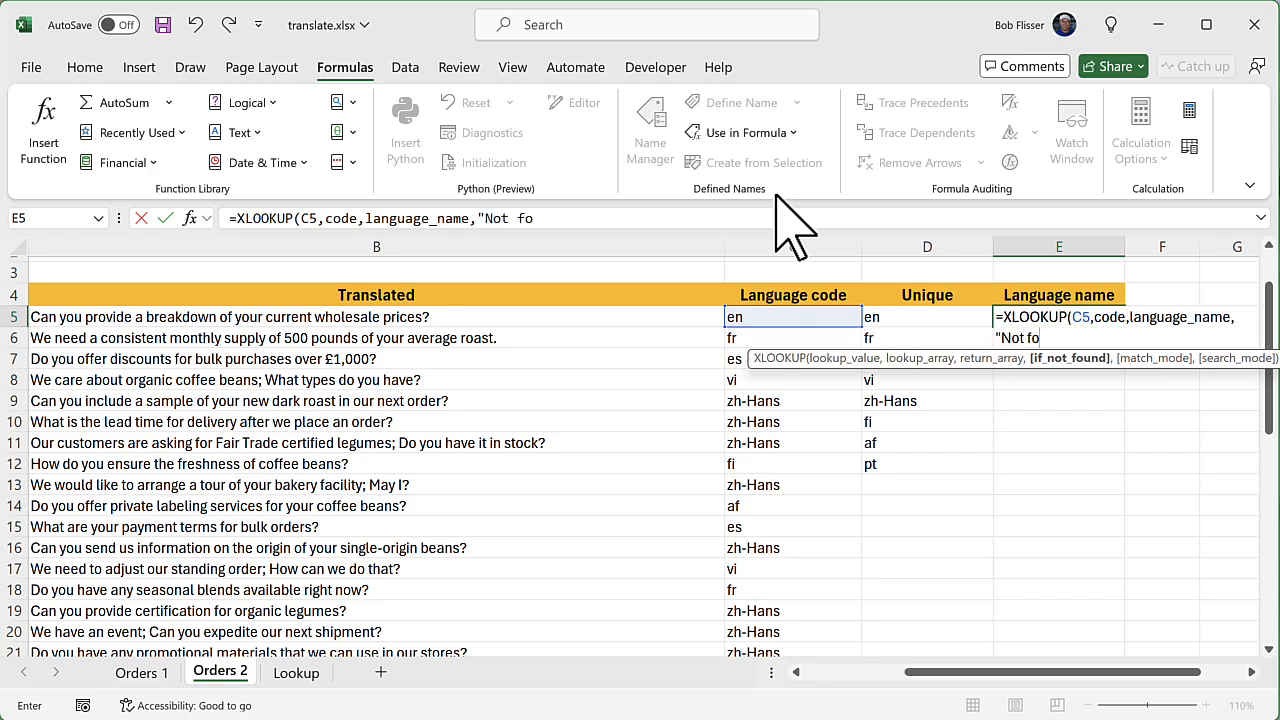
{"action": "type", "text": "und\")"}
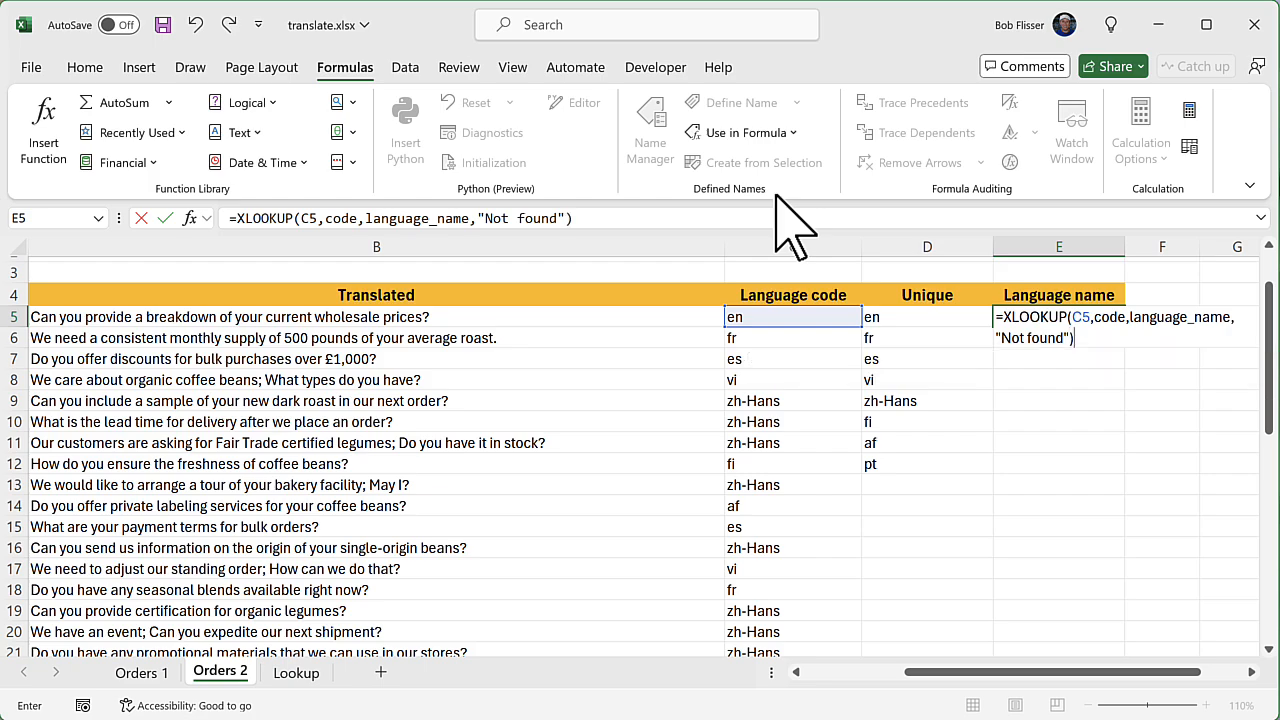
{"action": "key", "text": "Return"}
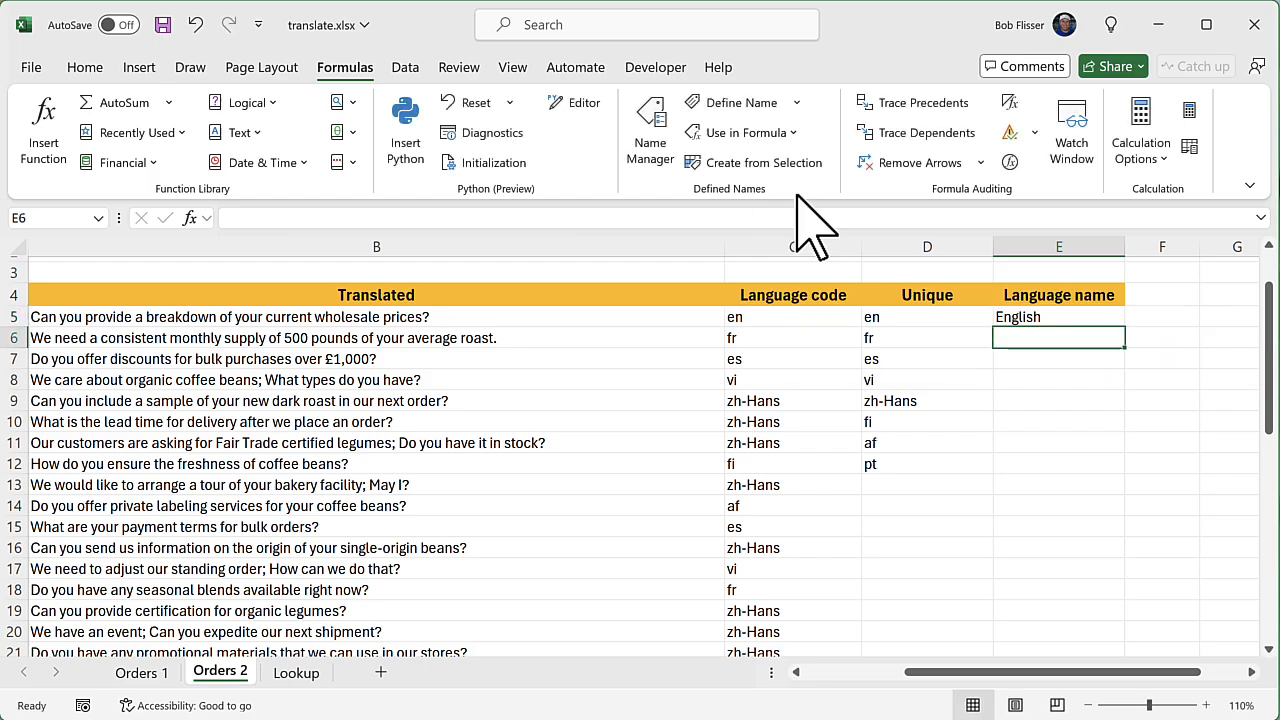
Fill the XLOOKUP formula from E5 down the Language name column for all the notes.
{"action": "left_click", "coordinate": [1062, 318]}
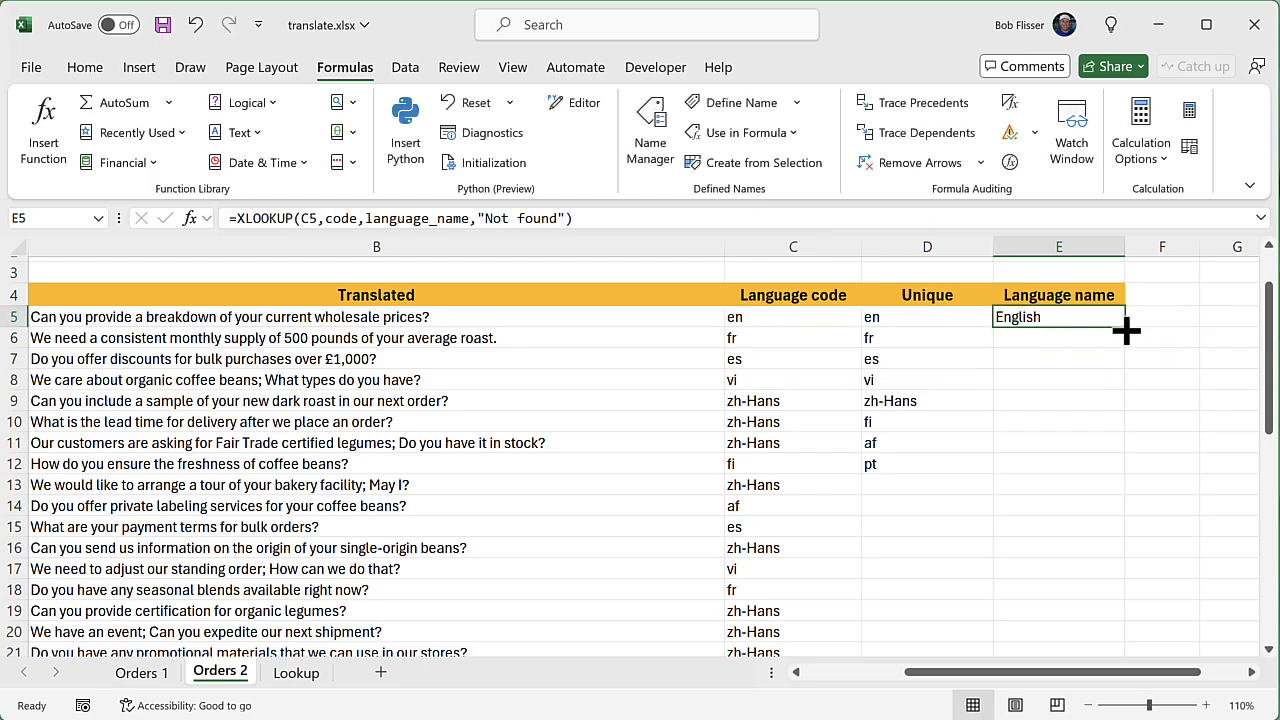
{"action": "double_click", "coordinate": [1125, 329]}
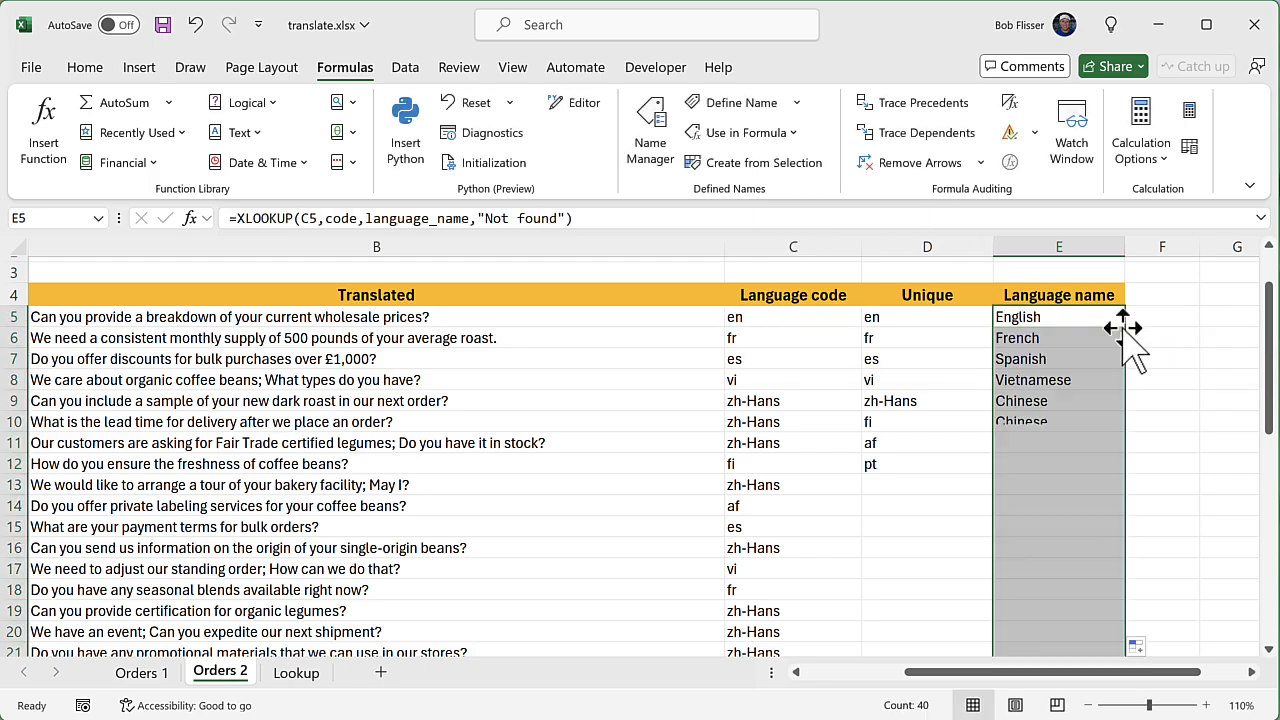
{"action": "left_click", "coordinate": [1062, 318]}
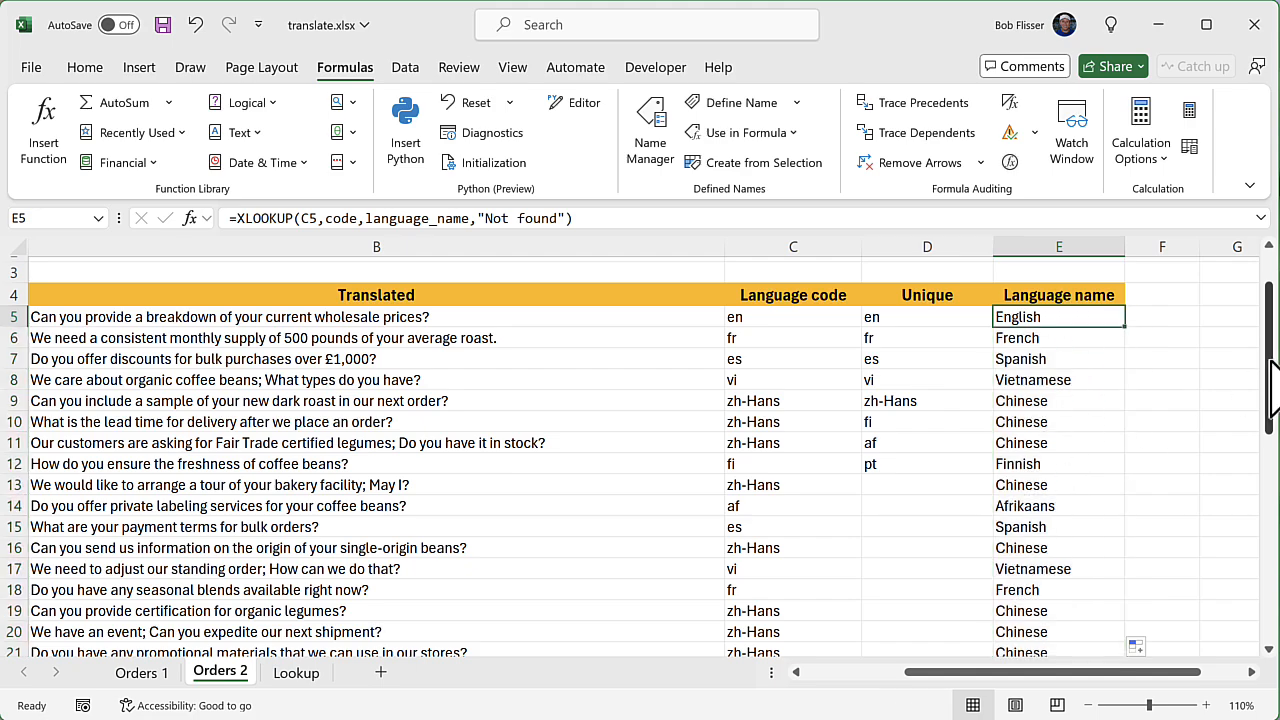
Convert the notes data on Orders 2 into a table and widen column E to fit its Language name header.
{"action": "left_click_drag", "start_coordinate": [1272, 380], "coordinate": [1270, 340]}
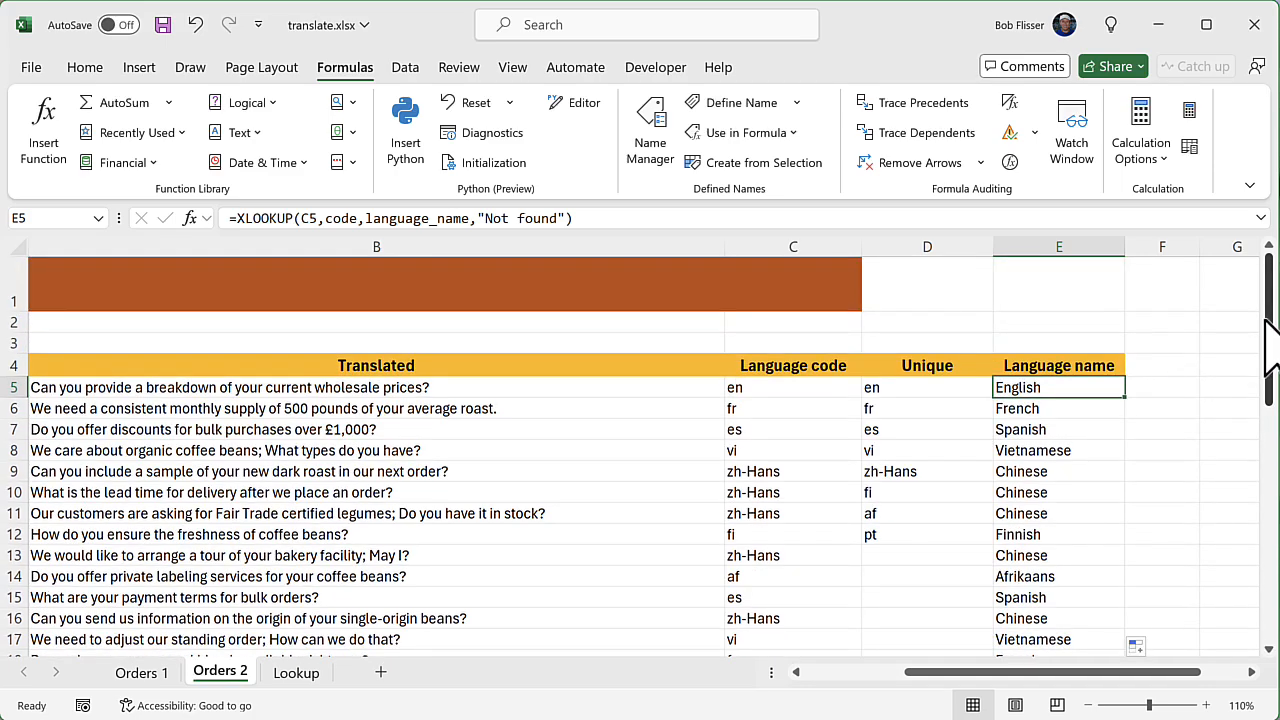
{"action": "left_click", "coordinate": [1058, 471]}
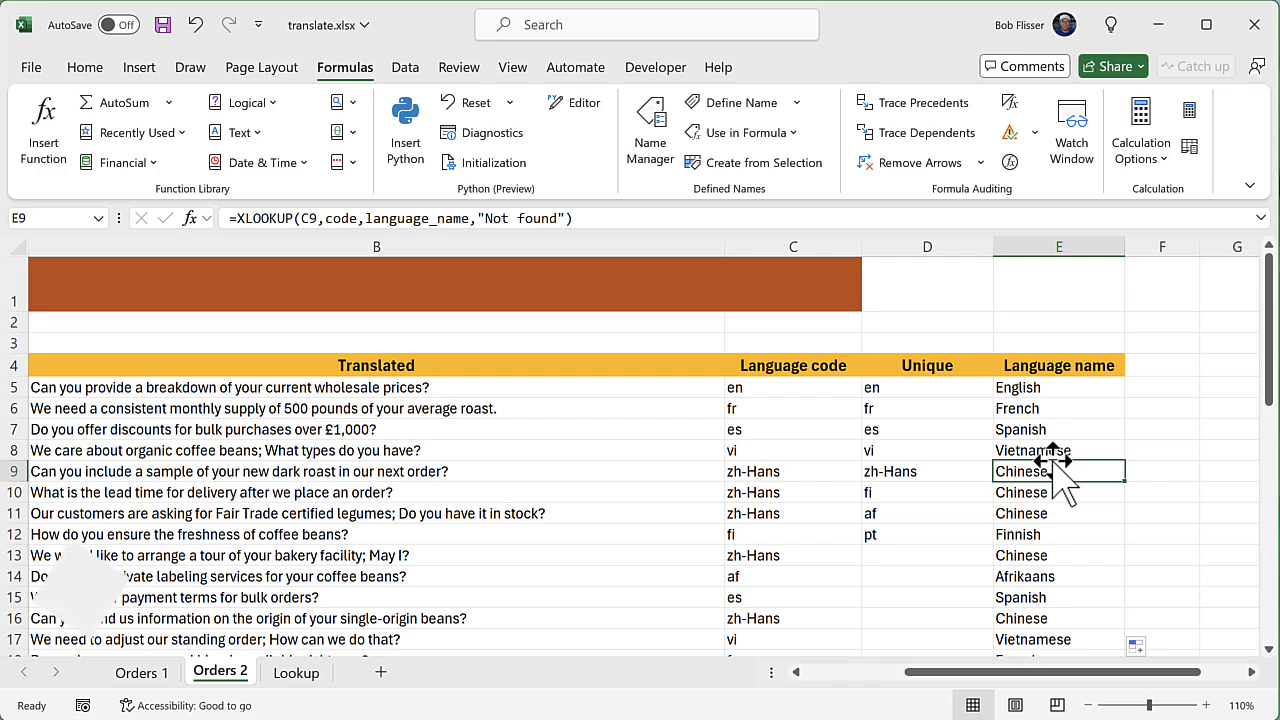
{"action": "key", "text": "ctrl+t"}
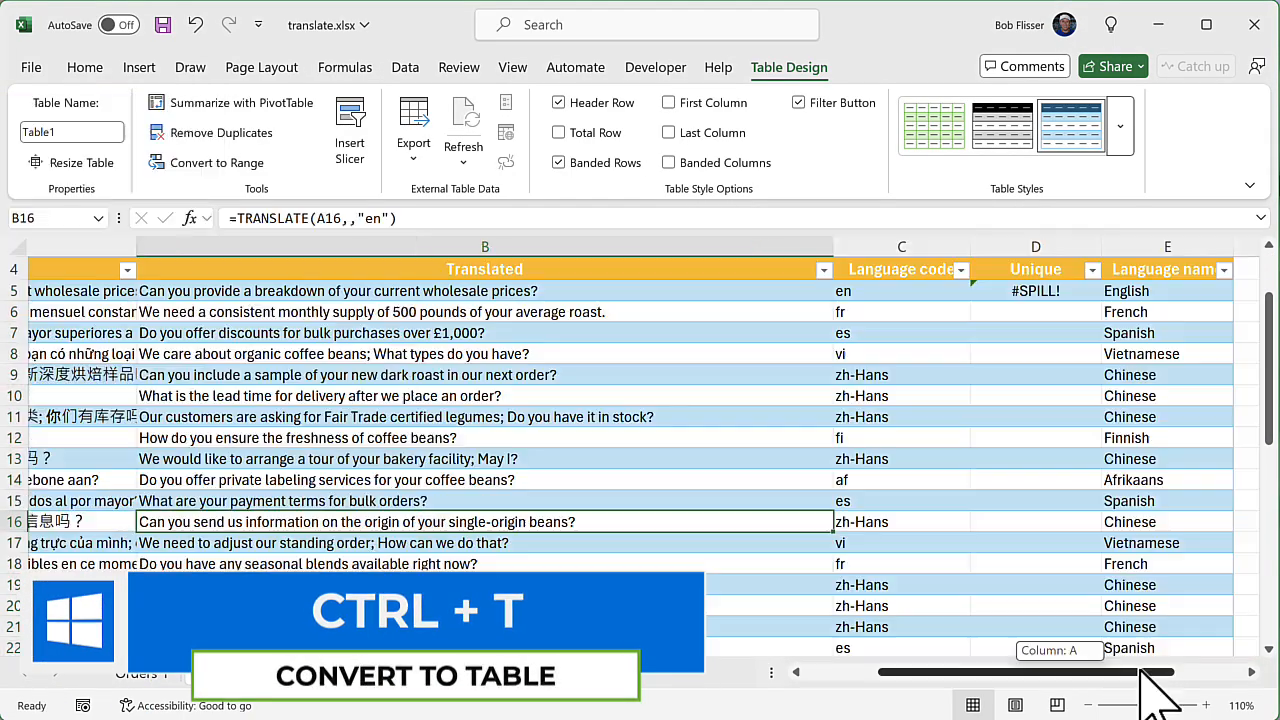
{"action": "left_click_drag", "start_coordinate": [1143, 686], "coordinate": [1171, 686]}
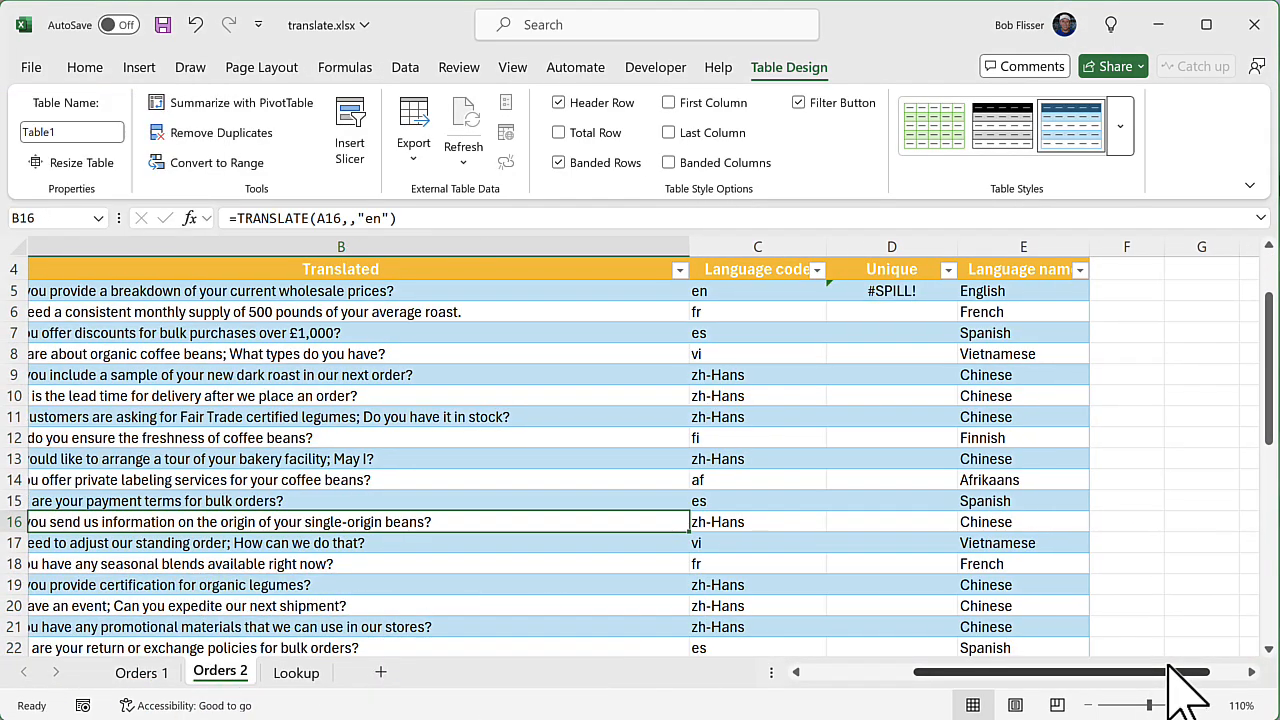
{"action": "left_click_drag", "start_coordinate": [1087, 246], "coordinate": [1117, 247]}
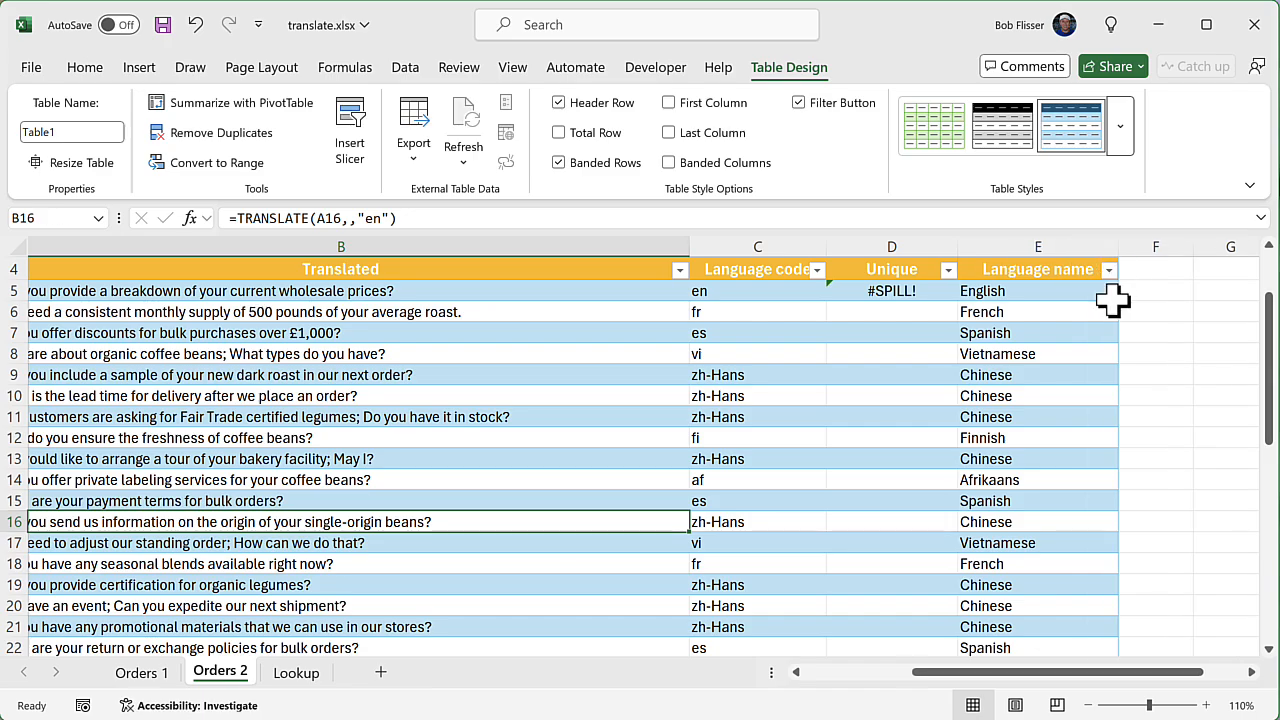
Sort the table by Language name from A to Z and look through the sorted rows.
{"action": "left_click", "coordinate": [1107, 271]}
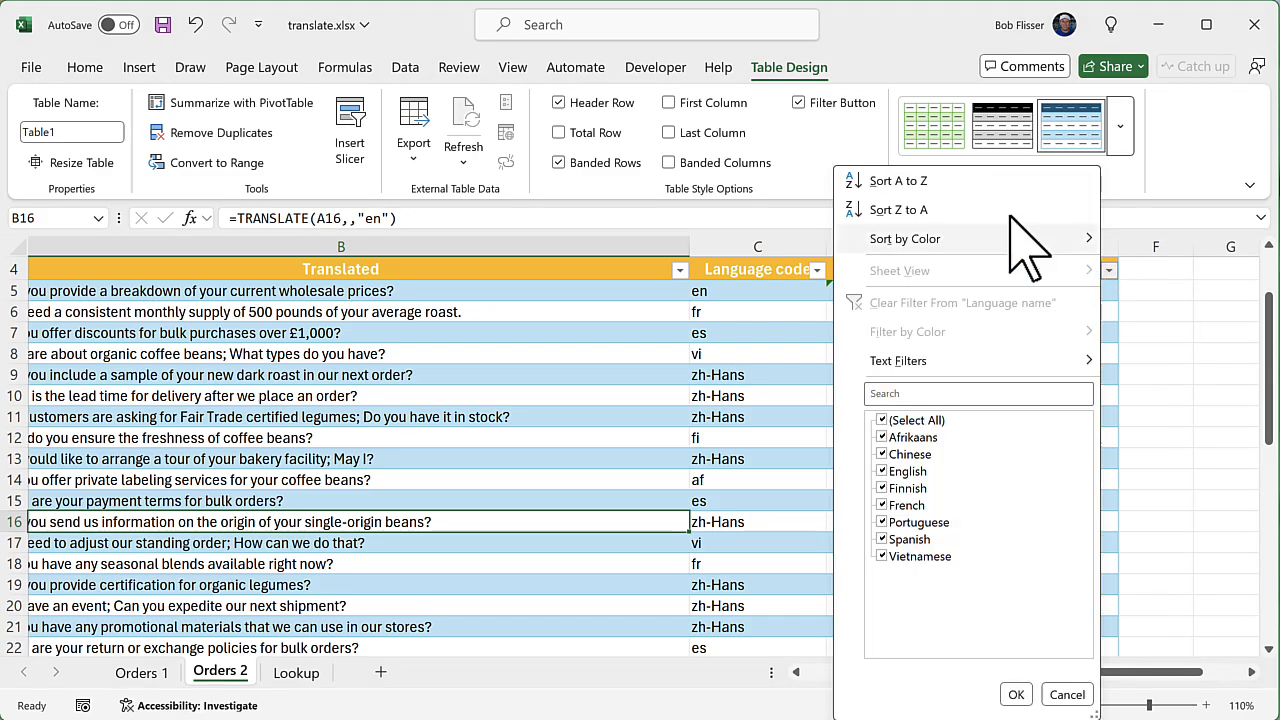
{"action": "left_click", "coordinate": [948, 180]}
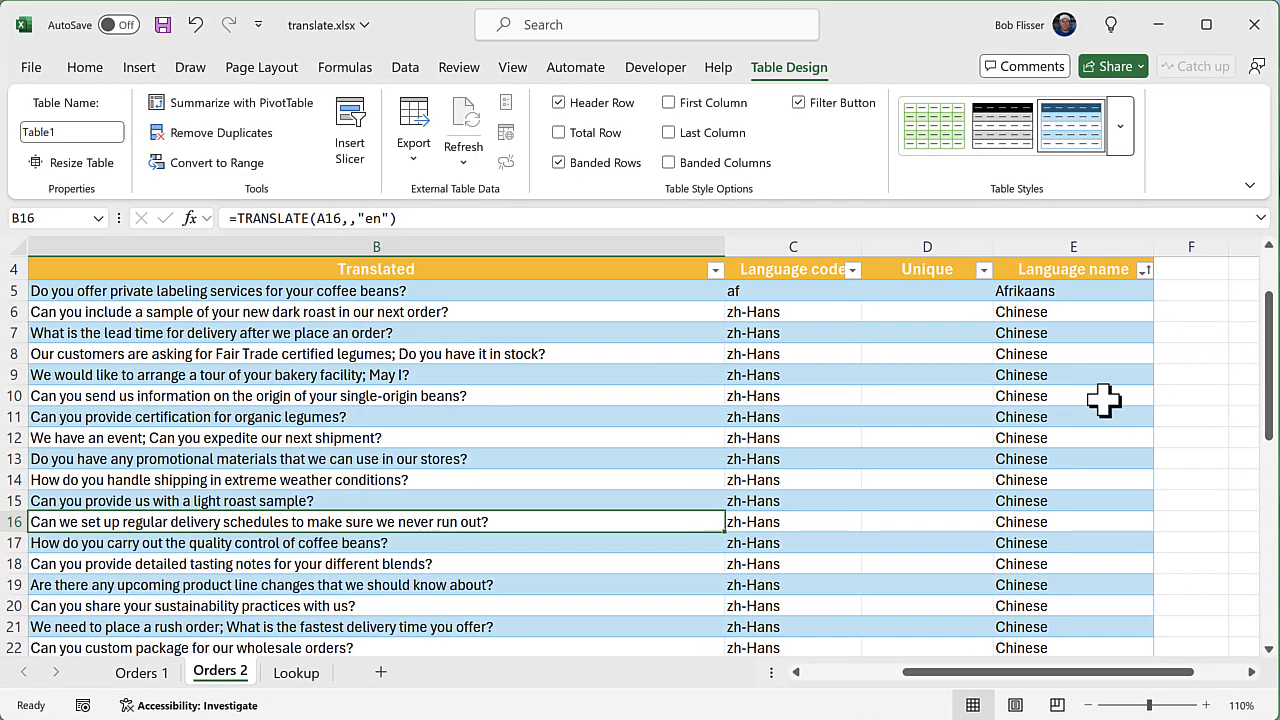
{"action": "scroll", "coordinate": [1103, 400], "scroll_direction": "up", "scroll_amount": 1}
{"action": "scroll", "coordinate": [1103, 400], "scroll_direction": "down", "scroll_amount": 5}
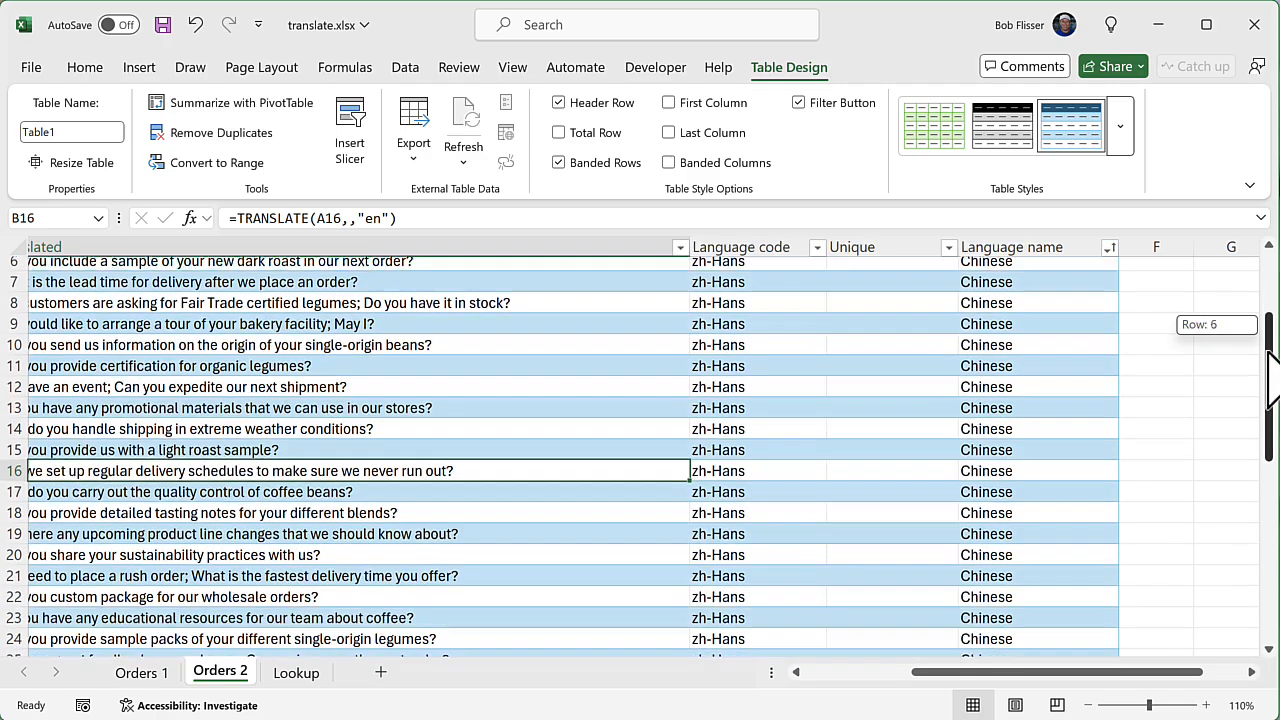
{"action": "scroll", "coordinate": [1103, 400], "scroll_direction": "down", "scroll_amount": 3}
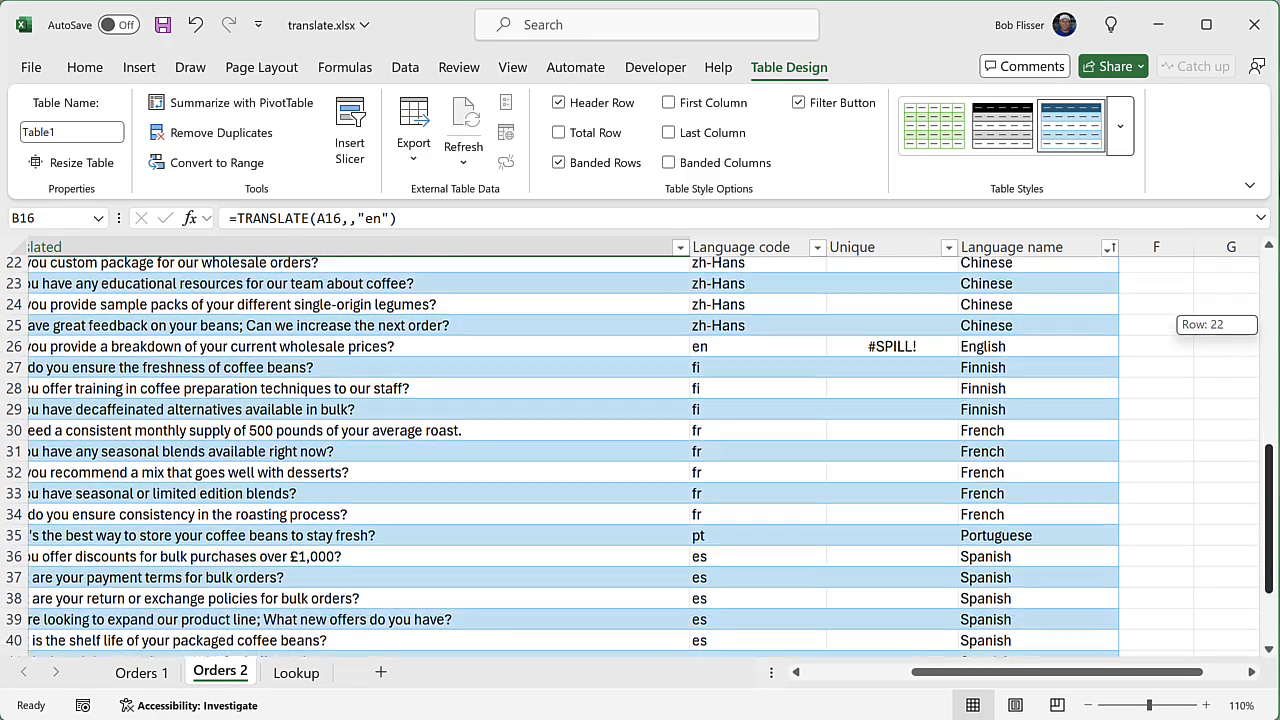
{"action": "scroll", "coordinate": [1103, 400], "scroll_direction": "up", "scroll_amount": 4}
{"action": "scroll", "coordinate": [1270, 330], "scroll_direction": "up", "scroll_amount": 5}
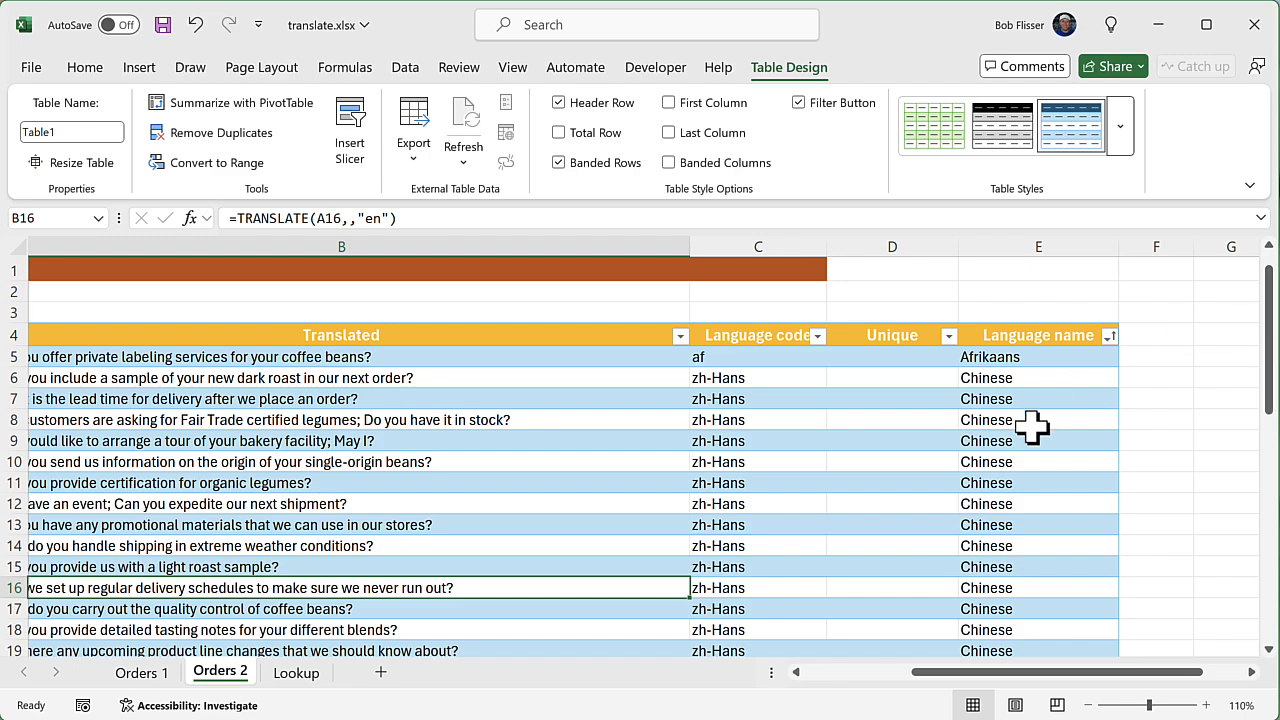
Filter the table's Language name column to show only Chinese.
{"action": "left_click", "coordinate": [1110, 338]}
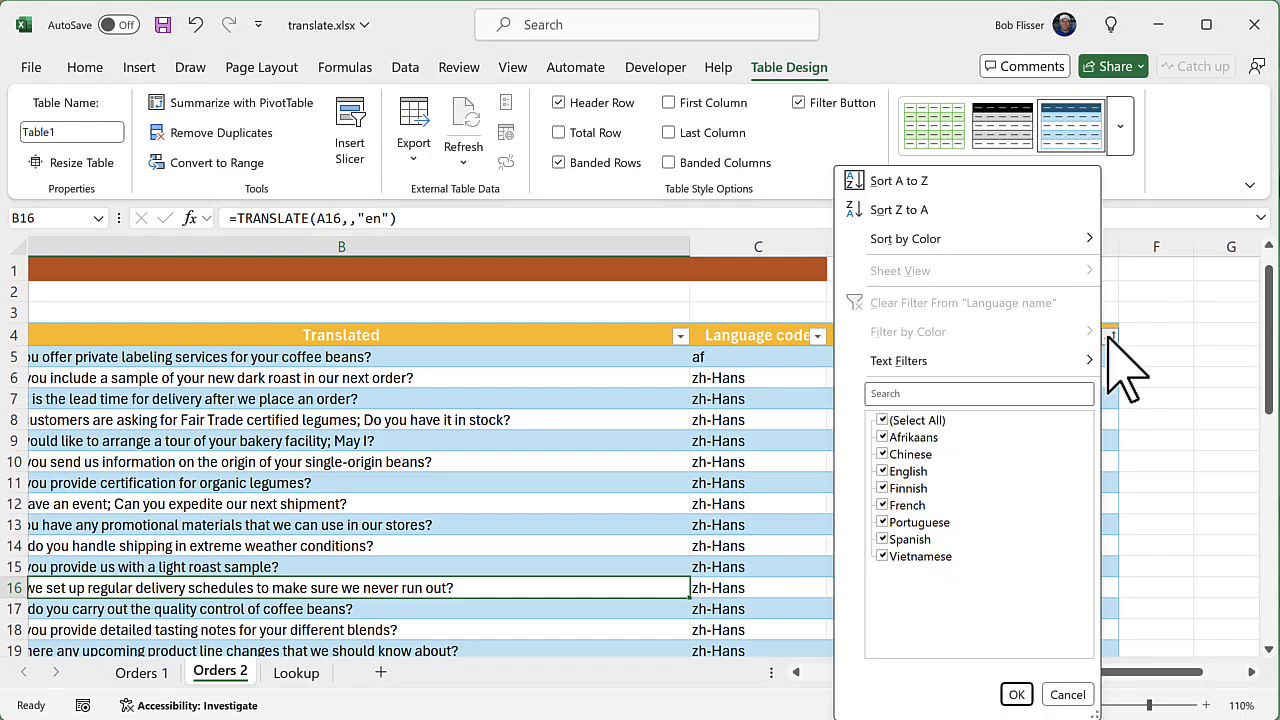
{"action": "left_click", "coordinate": [882, 421]}
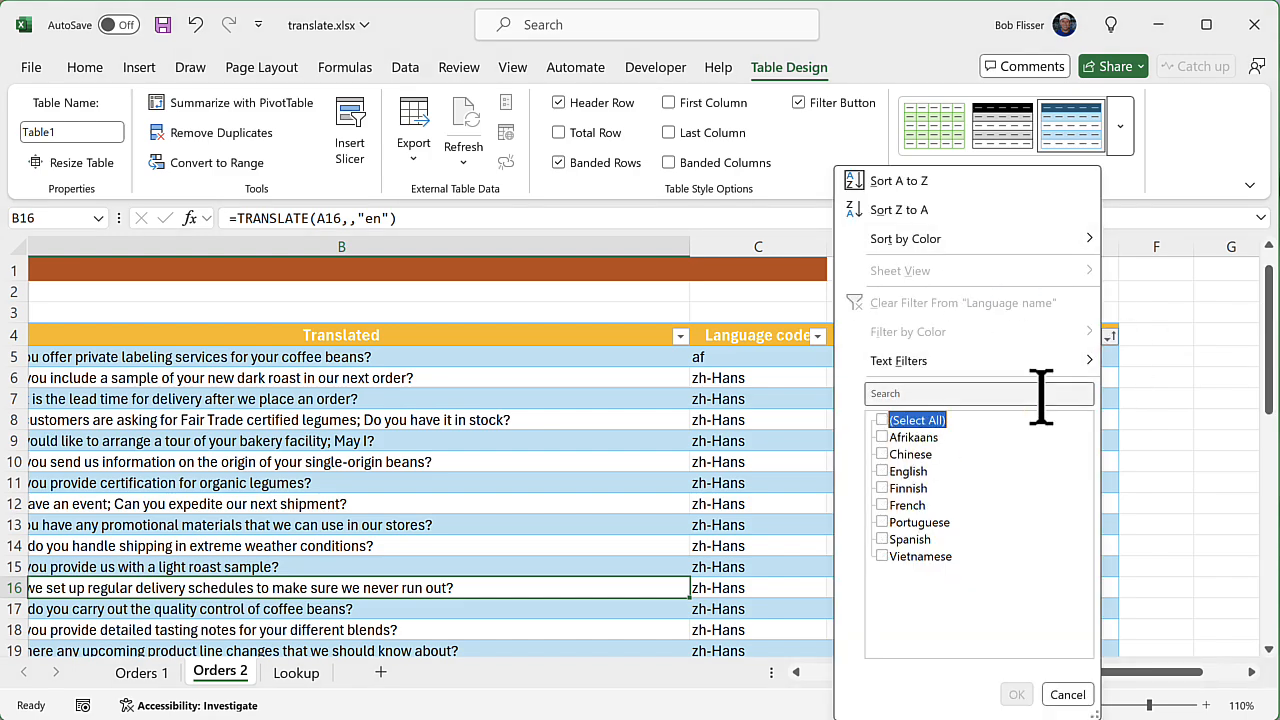
{"action": "left_click", "coordinate": [884, 455]}
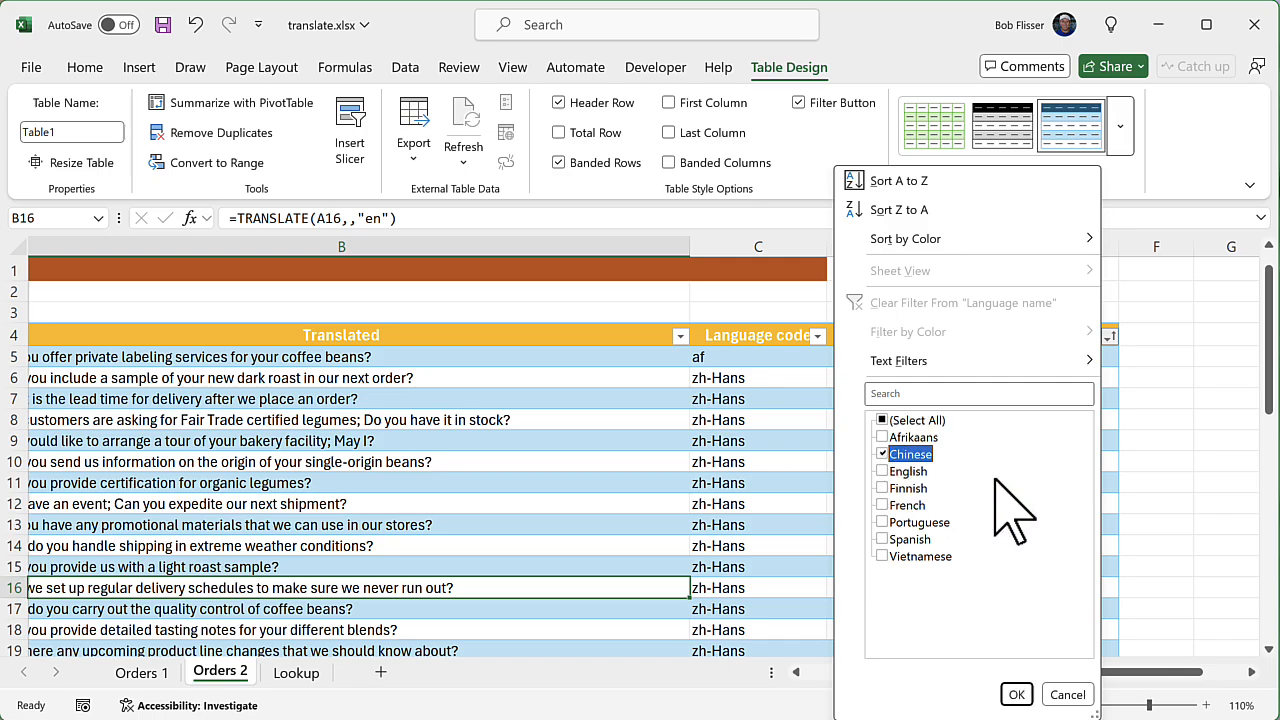
{"action": "left_click", "coordinate": [1016, 694]}
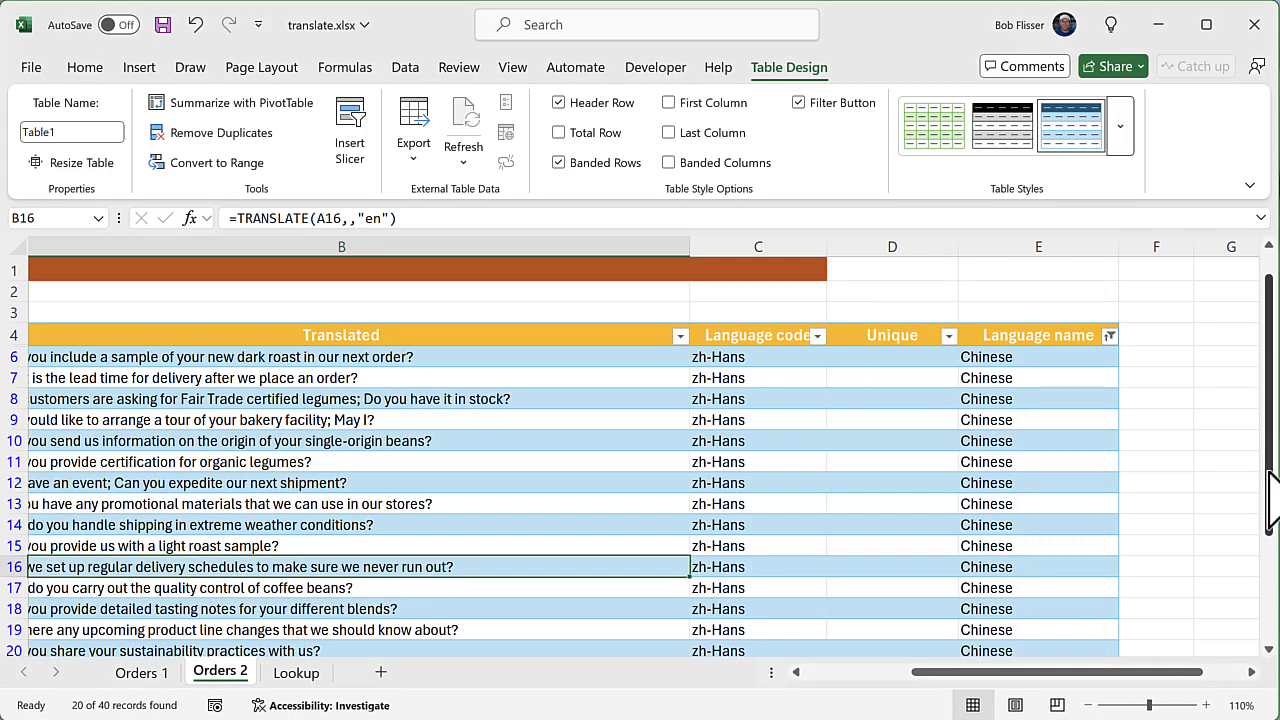
Change the Language name filter to show only French and bring the original notes beside their translations into view.
{"action": "left_click_drag", "start_coordinate": [1272, 510], "coordinate": [1270, 510]}
{"action": "mouse_move", "coordinate": [1150, 675]}
{"action": "left_mouse_down"}
{"action": "mouse_move", "coordinate": [986, 675]}
{"action": "mouse_move", "coordinate": [1254, 684]}
{"action": "mouse_move", "coordinate": [1162, 676]}
{"action": "left_mouse_up"}
{"action": "left_click", "coordinate": [1055, 247]}
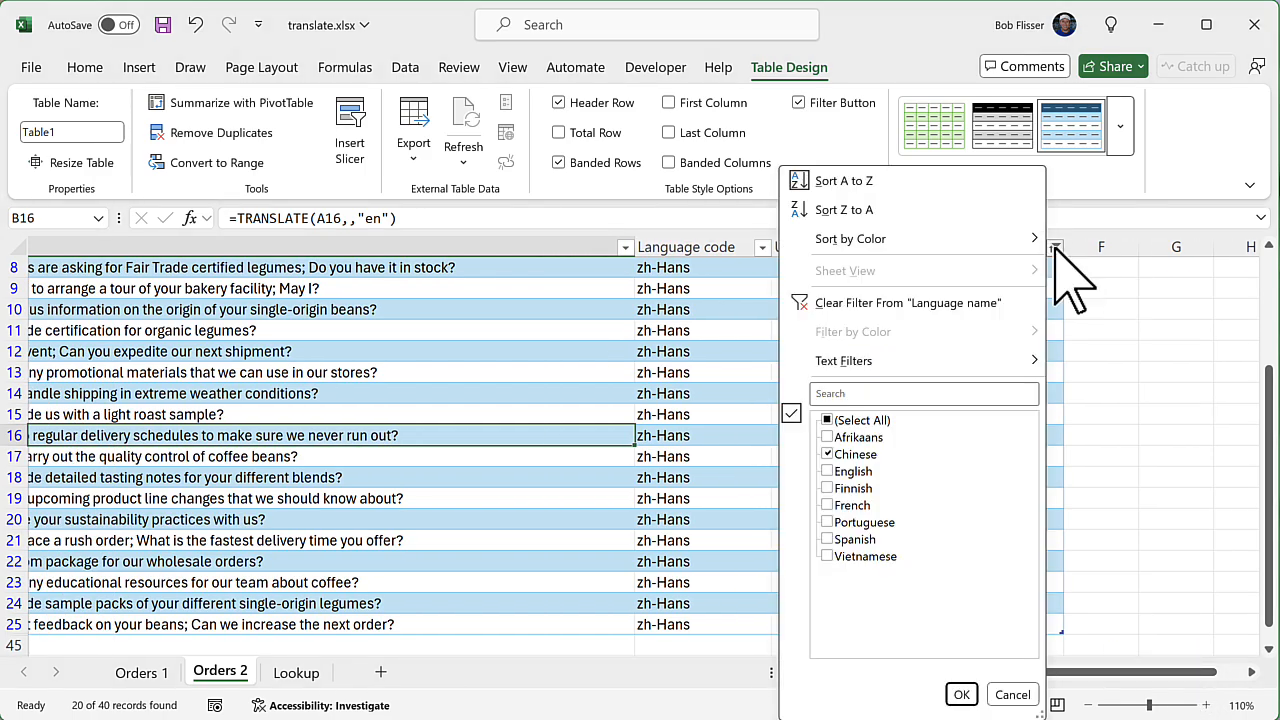
{"action": "left_click", "coordinate": [836, 455]}
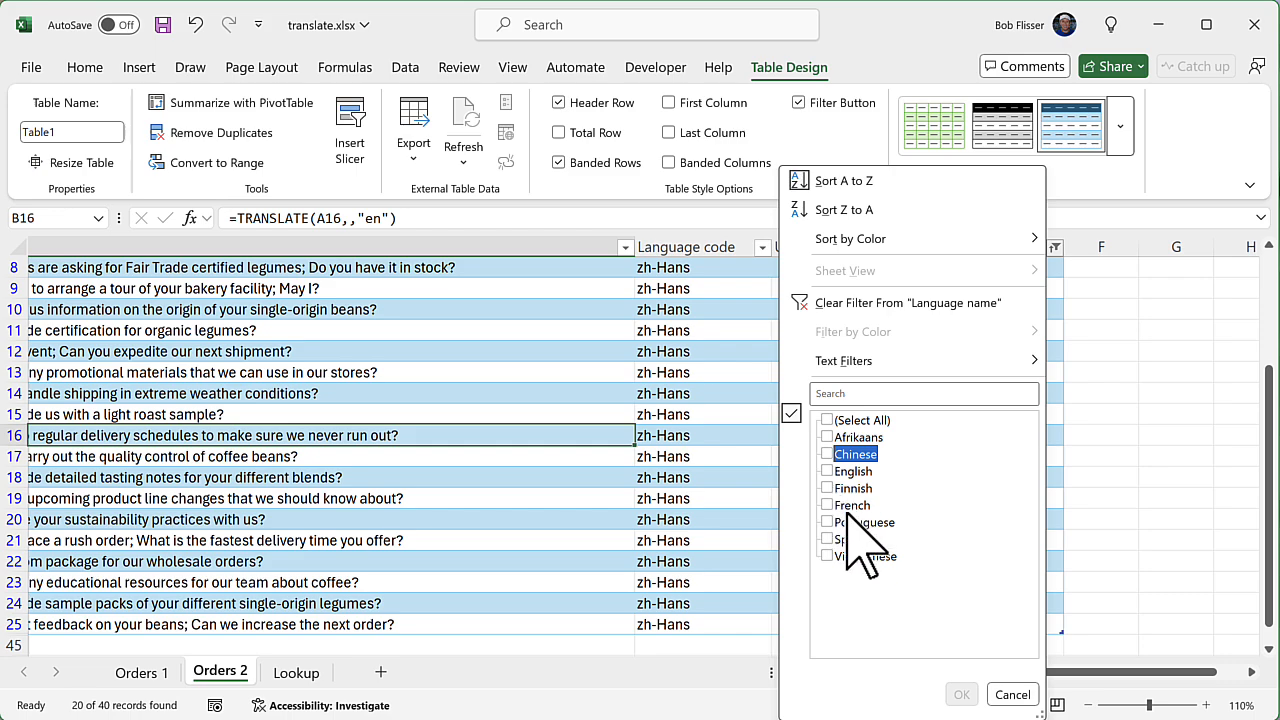
{"action": "left_click", "coordinate": [836, 505]}
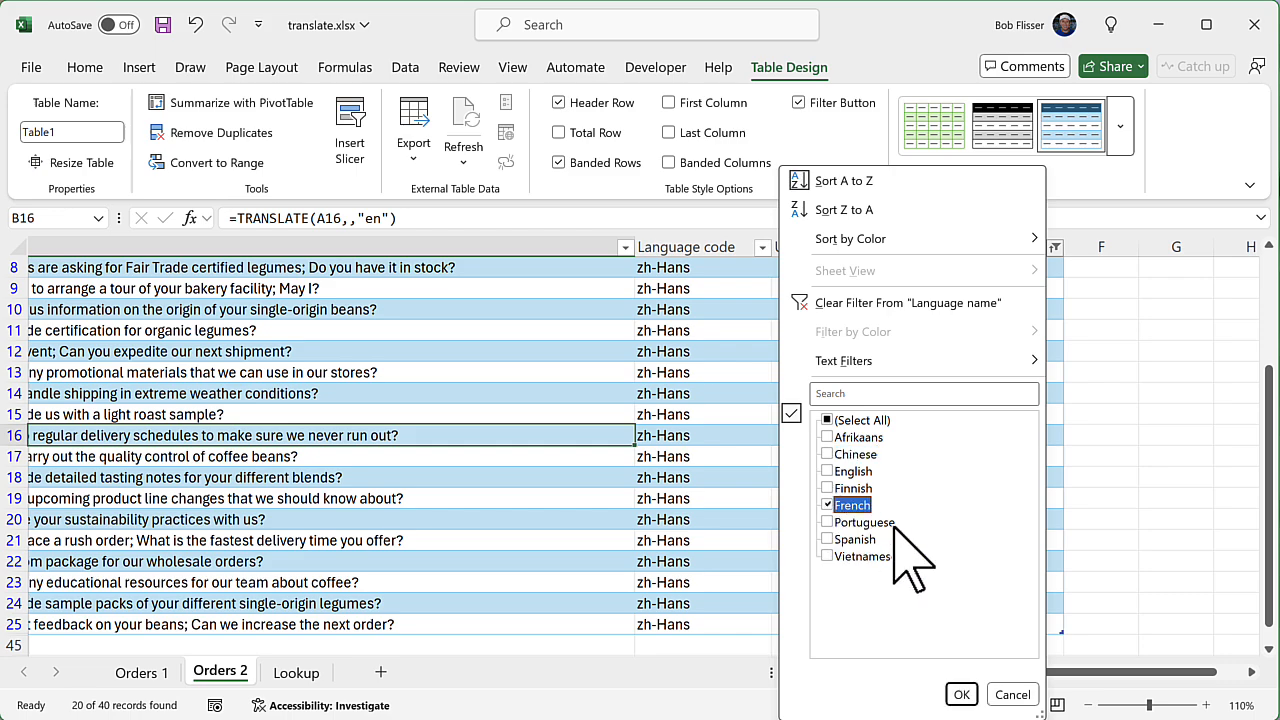
{"action": "left_click", "coordinate": [962, 695]}
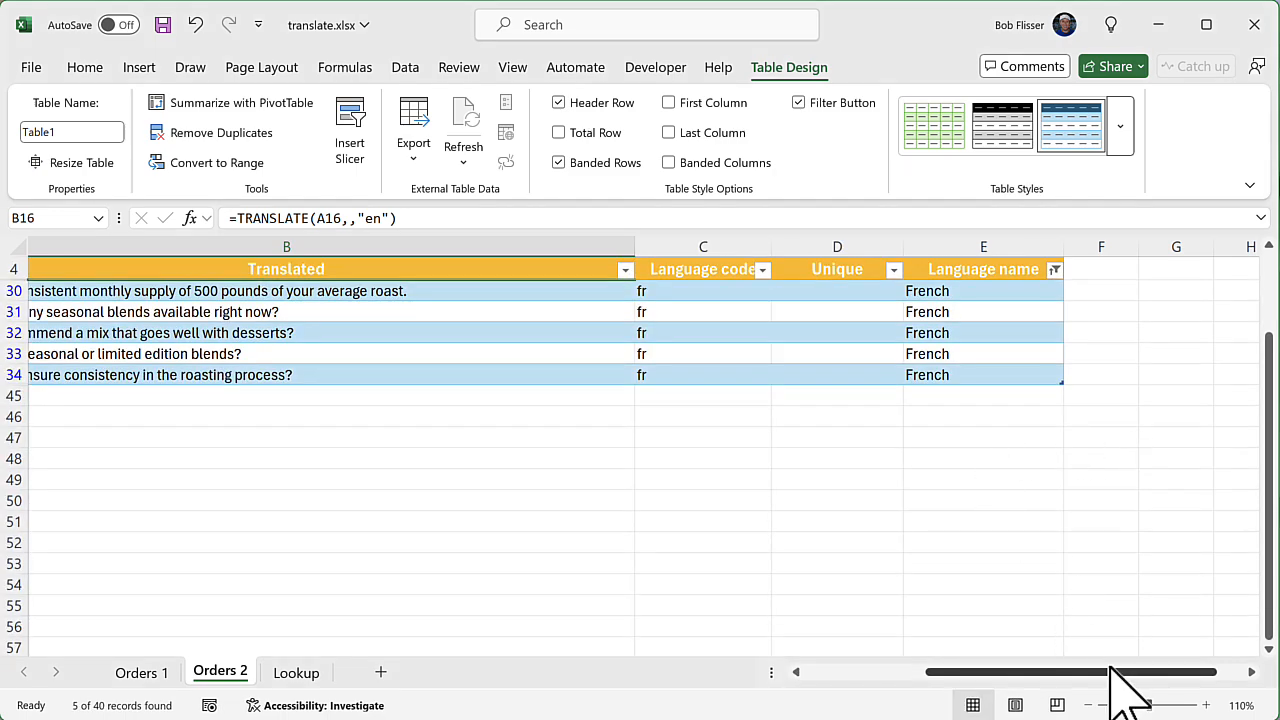
{"action": "left_click_drag", "start_coordinate": [1113, 673], "coordinate": [960, 700]}
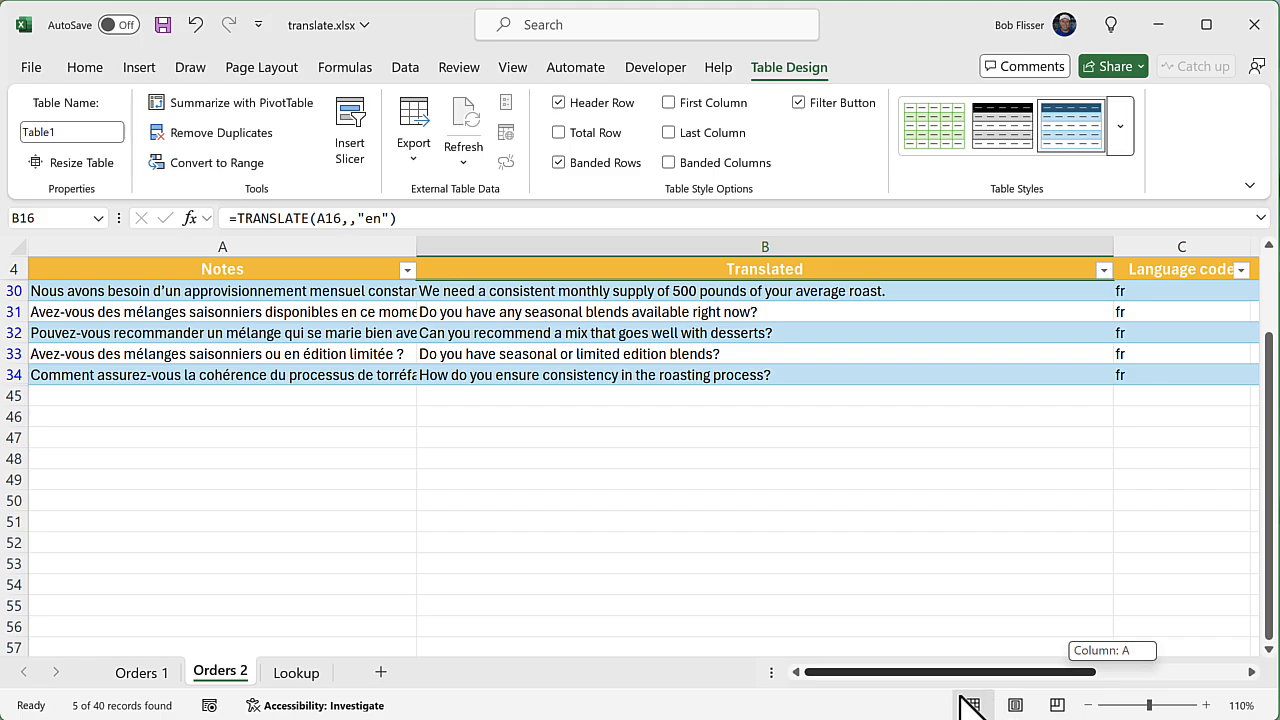